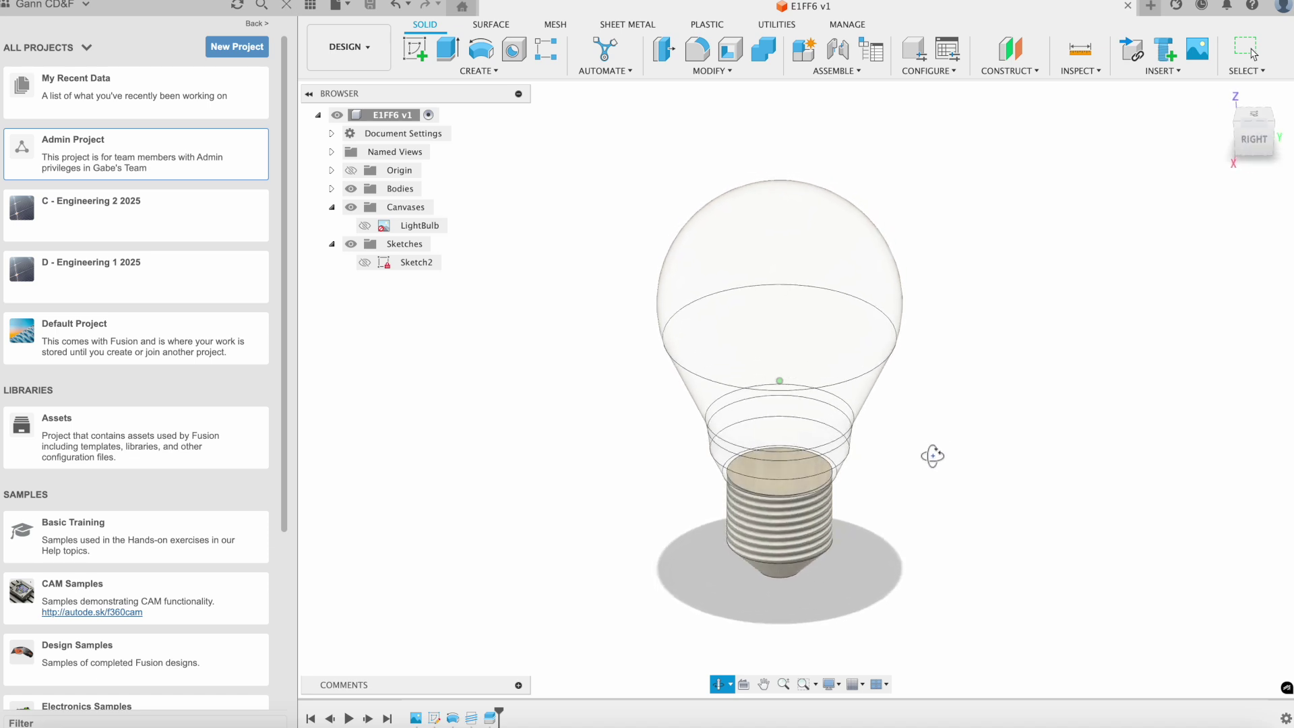
Step: Compare the finished light bulb model with its LightBulb reference canvas by toggling the canvas's visibility
{"action": "left_click", "coordinate": [362, 229]}
{"action": "left_click", "coordinate": [364, 227]}
{"action": "middle_click_drag", "start_coordinate": [1048, 540], "coordinate": [946, 460], "text": "shift"}
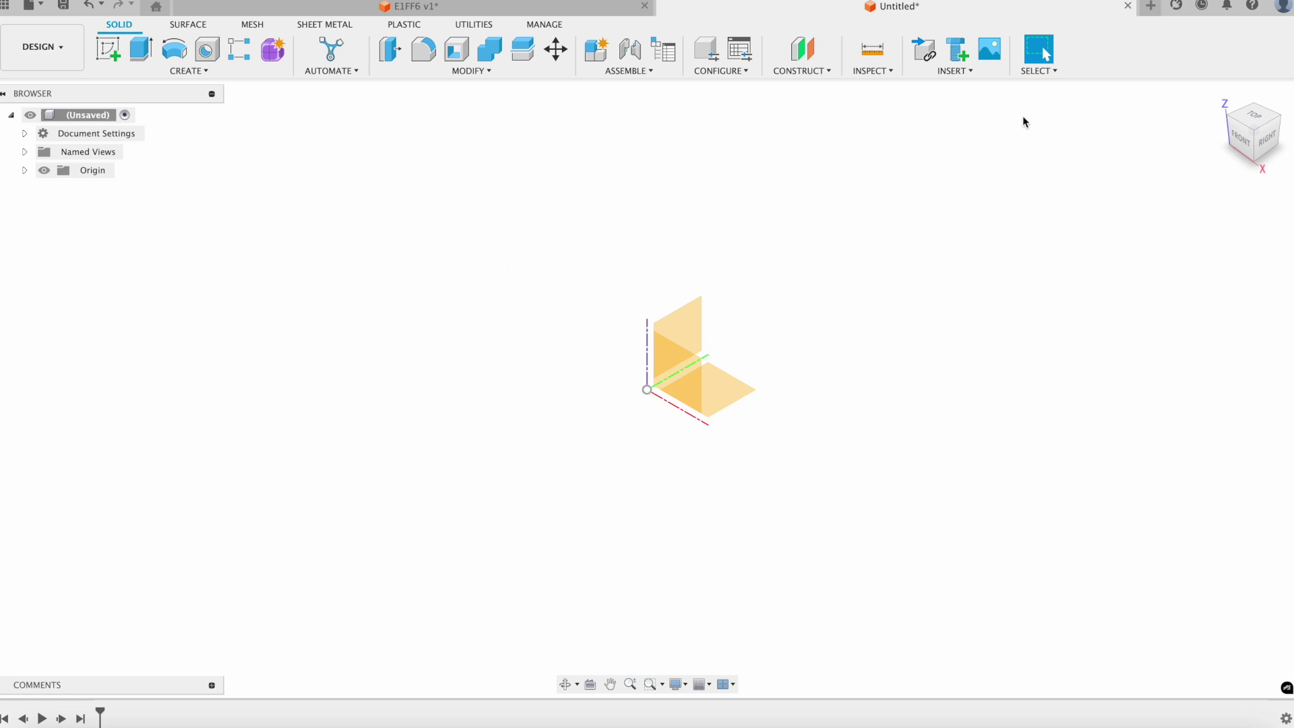
Step: Insert LightBulb.jpg from the computer's Desktop as a canvas on the XZ plane of the new design
{"action": "left_click", "coordinate": [989, 48]}
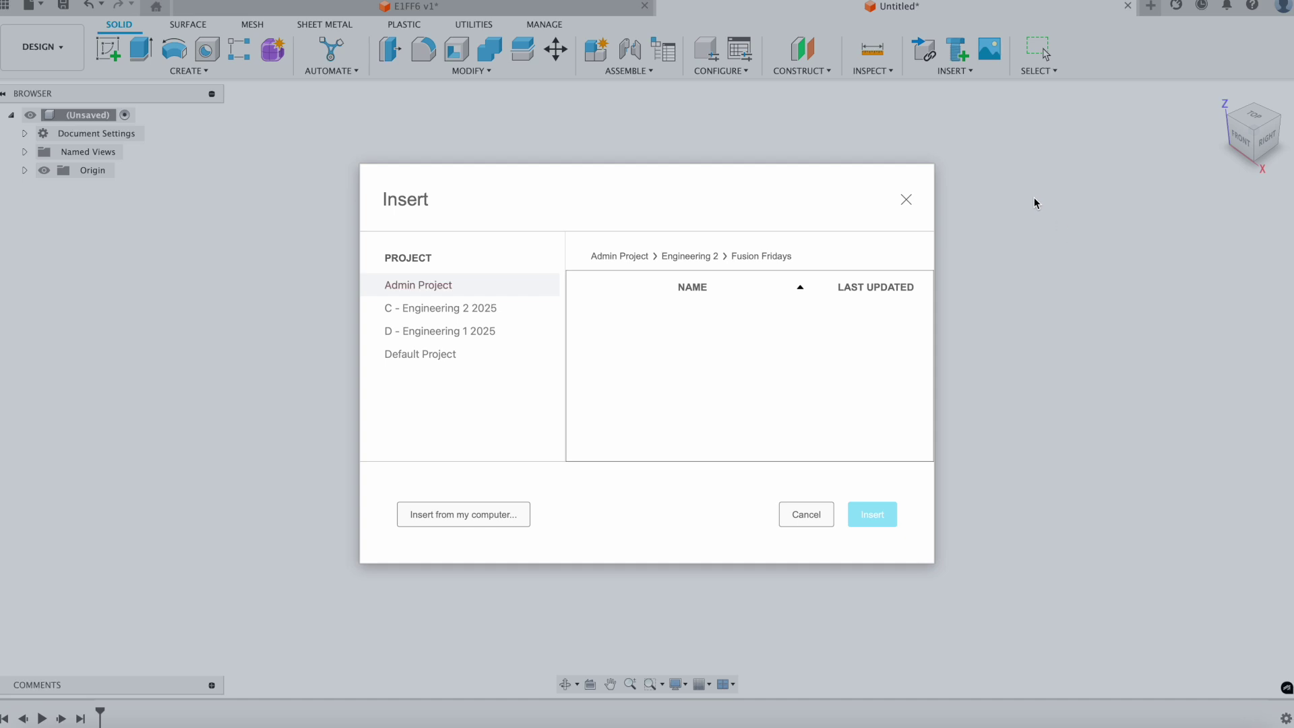
{"action": "left_click", "coordinate": [458, 516]}
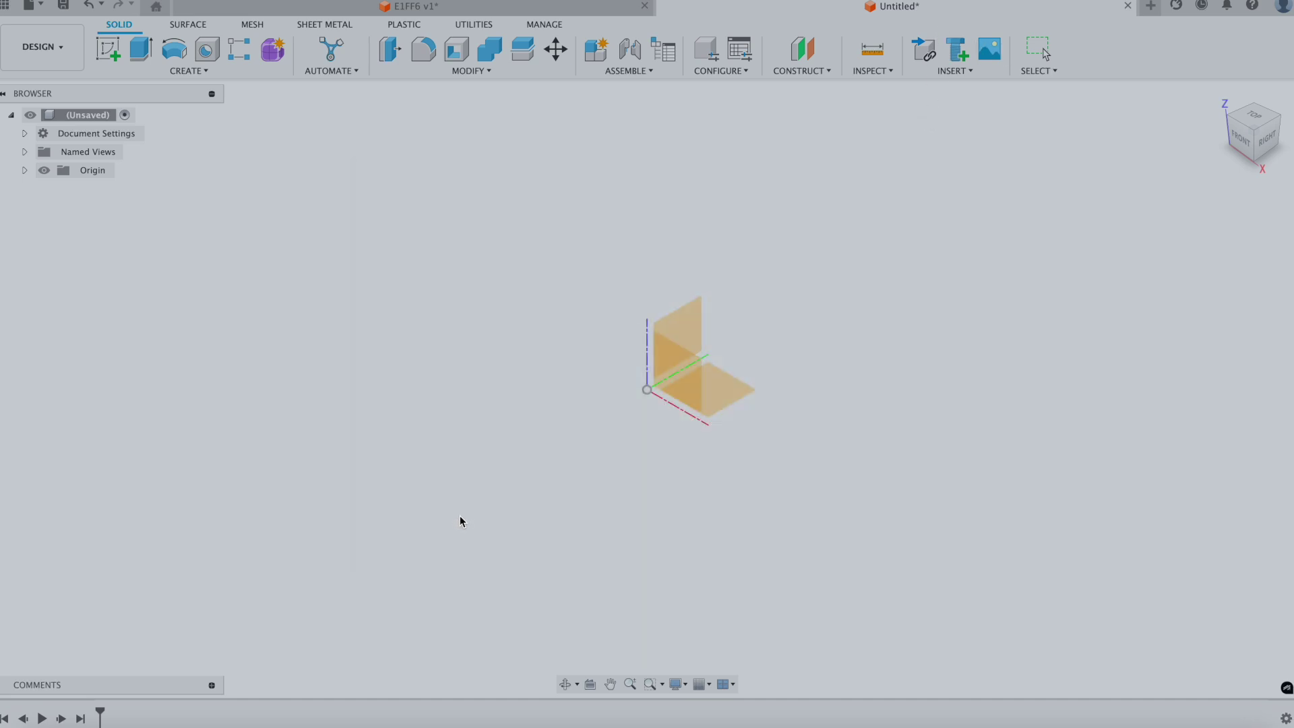
{"action": "left_click", "coordinate": [496, 182]}
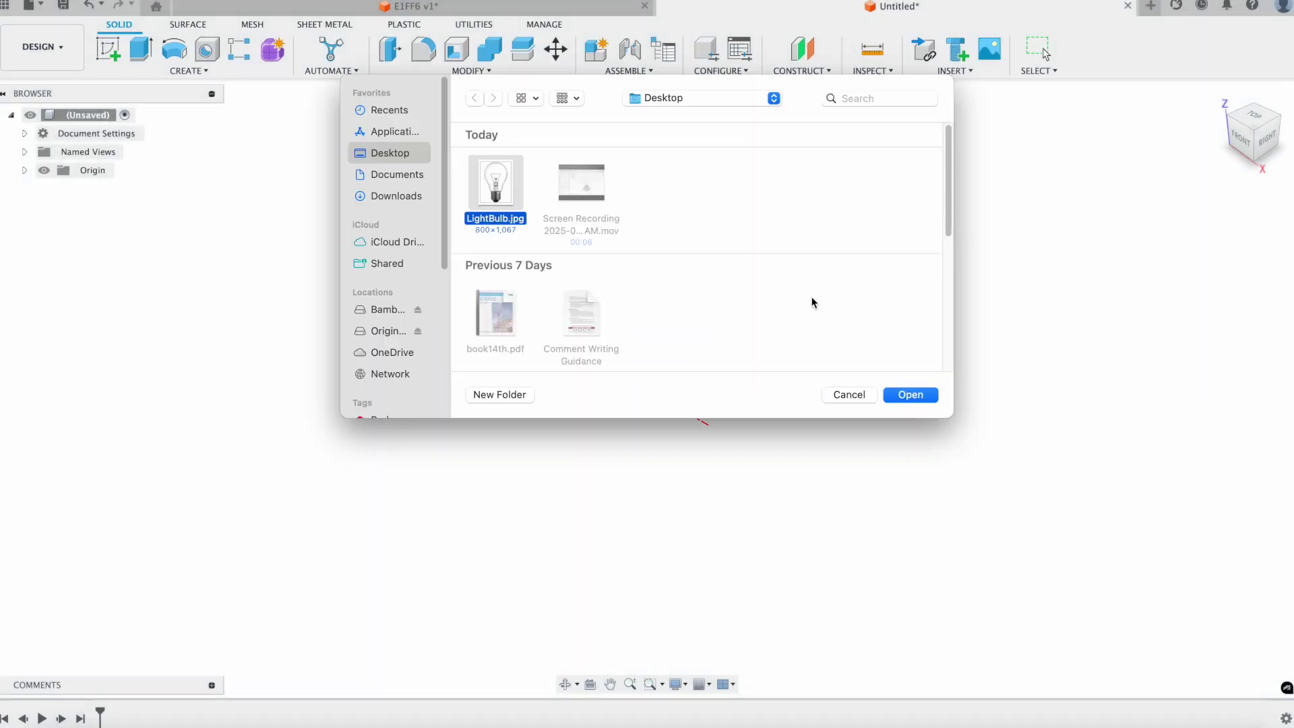
{"action": "left_click", "coordinate": [896, 395]}
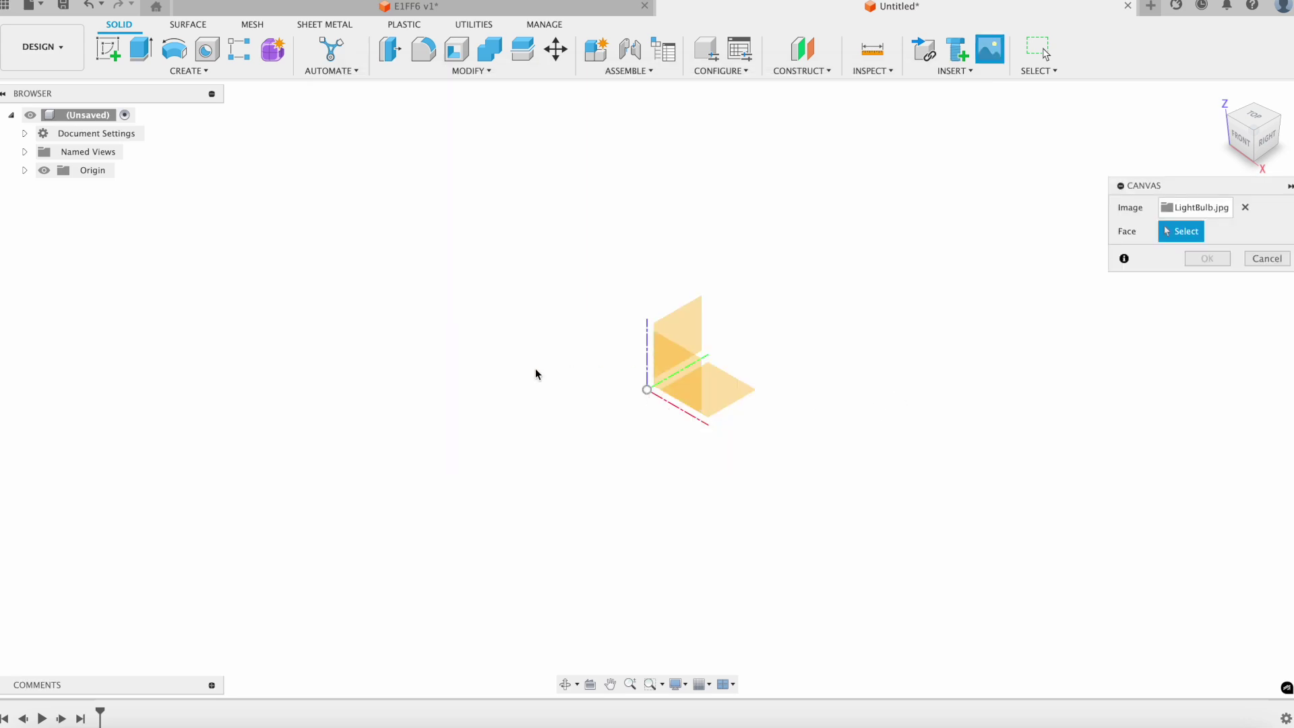
{"action": "left_click", "coordinate": [685, 370]}
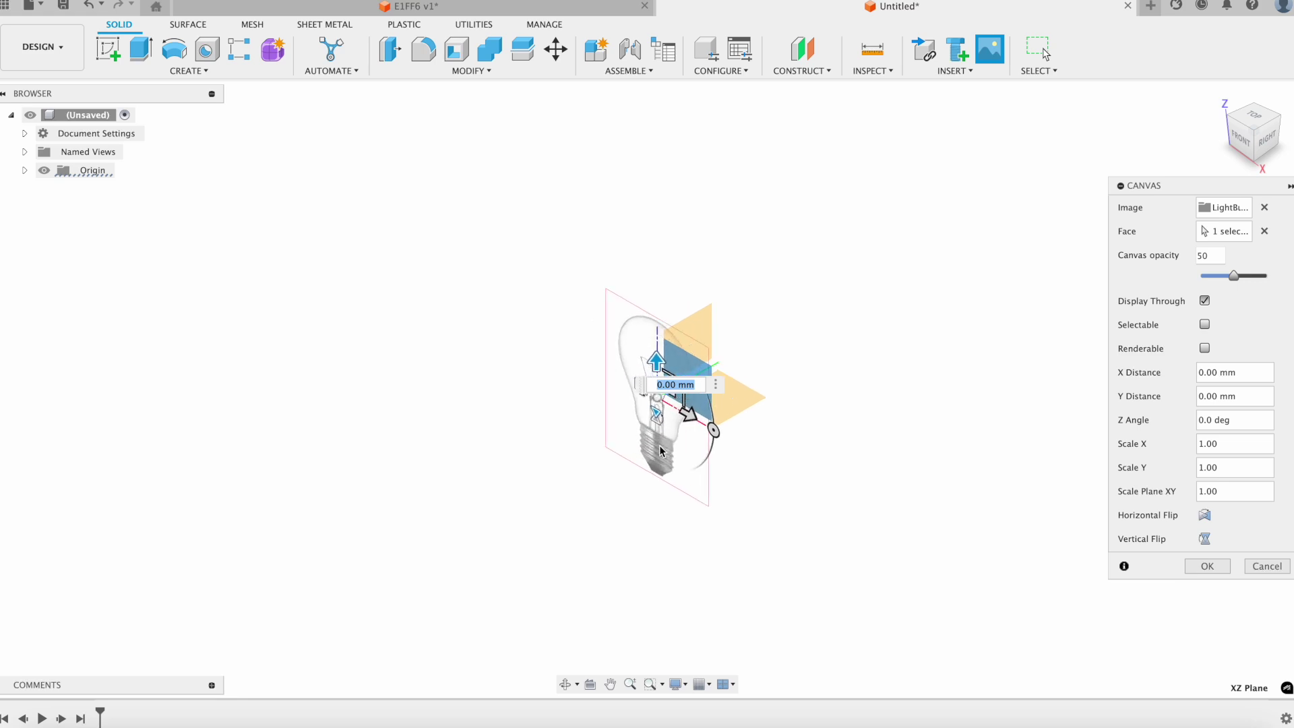
{"action": "key", "text": "Return"}
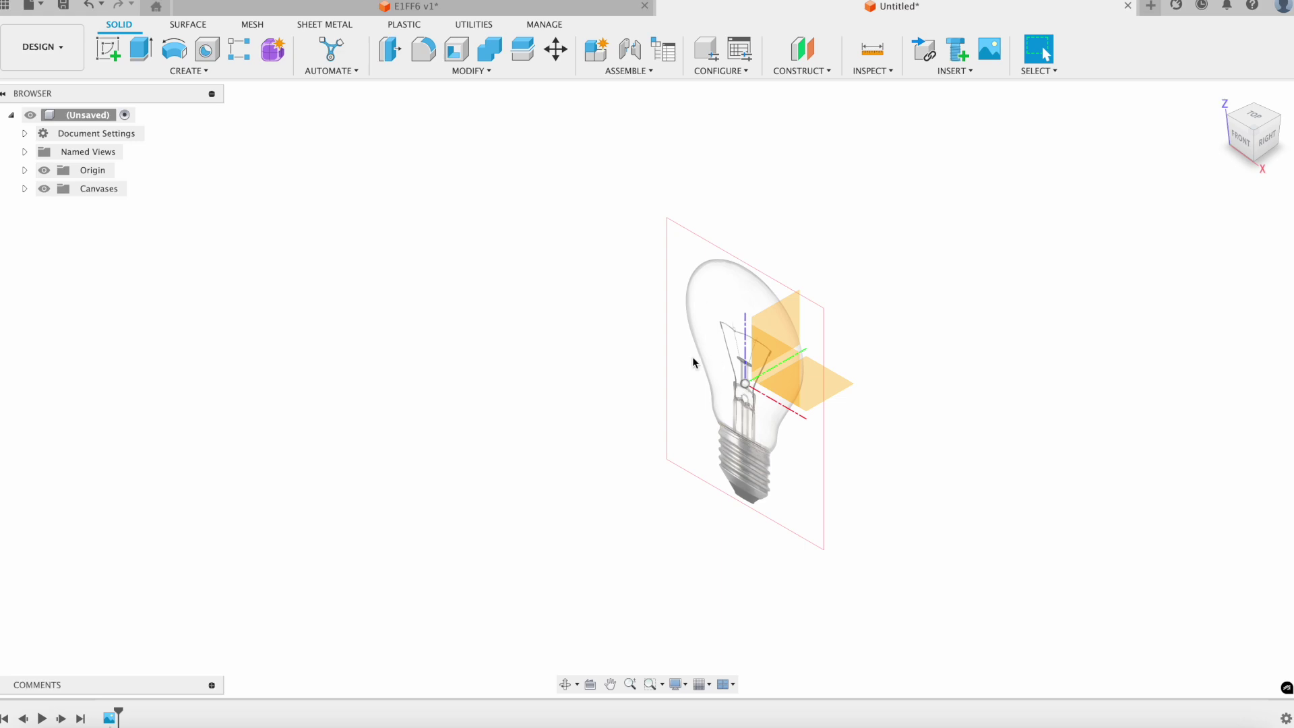
Step: Calibrate the LightBulb canvas from the tip of the bulb's base to the top of the glass as 100 mm
{"action": "left_click", "coordinate": [24, 190]}
{"action": "left_click", "coordinate": [113, 208]}
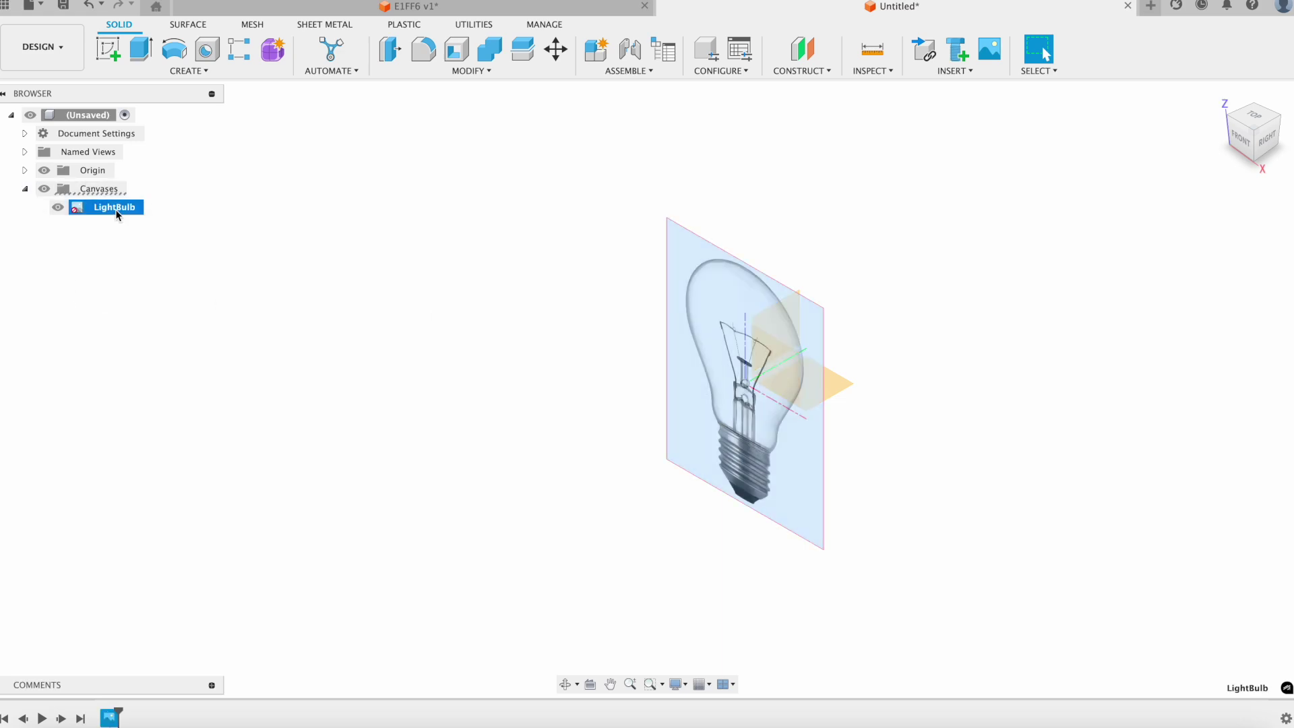
{"action": "right_click", "coordinate": [116, 215]}
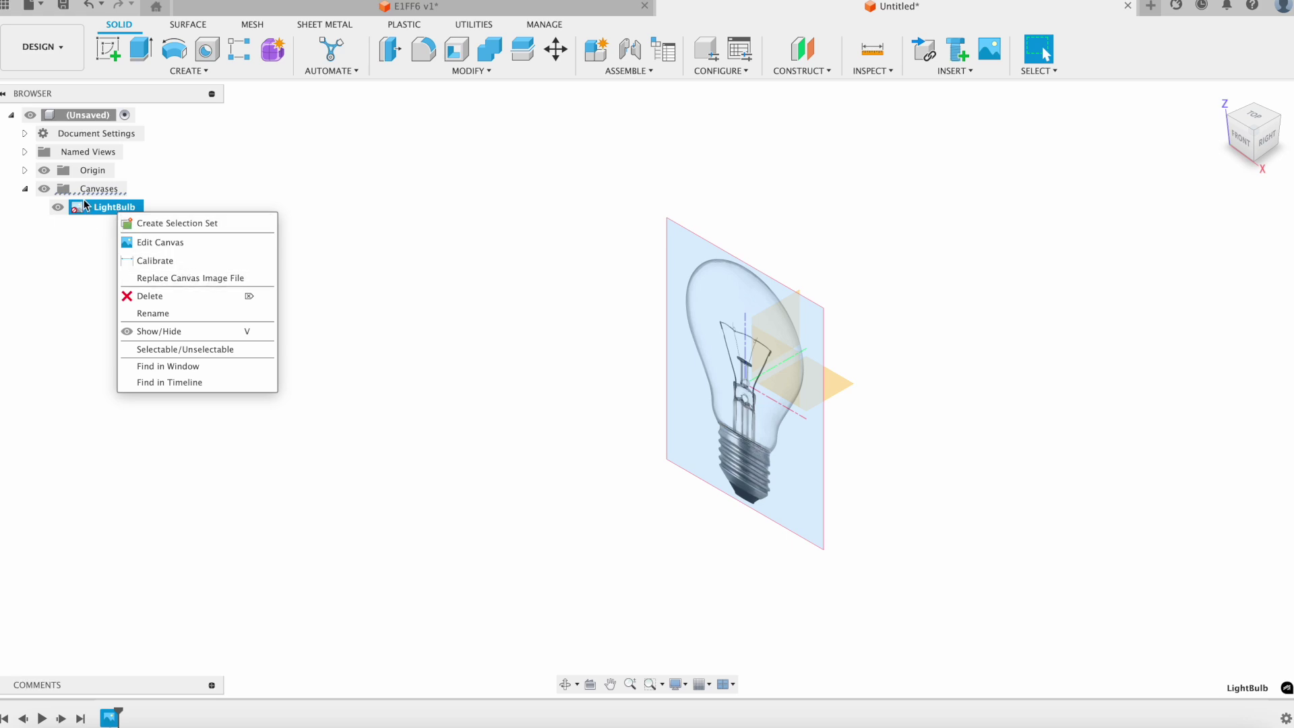
{"action": "left_click", "coordinate": [196, 261]}
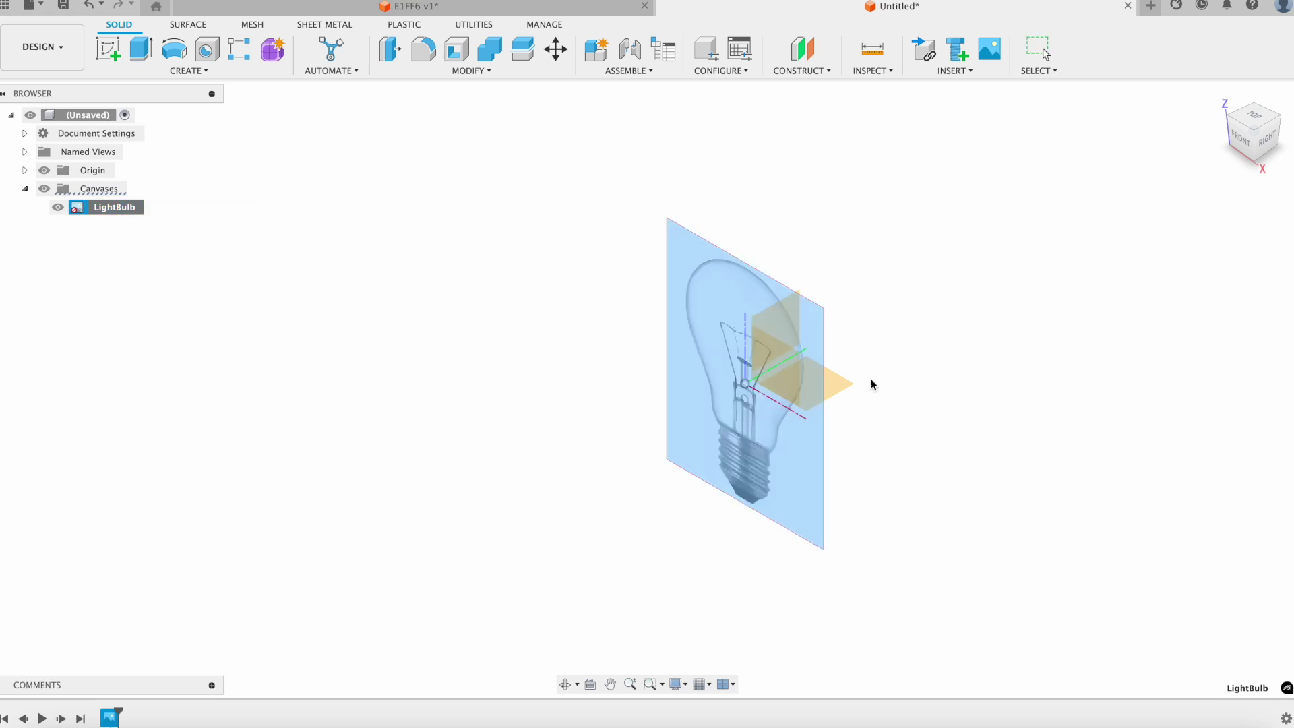
{"action": "left_click", "coordinate": [1238, 138]}
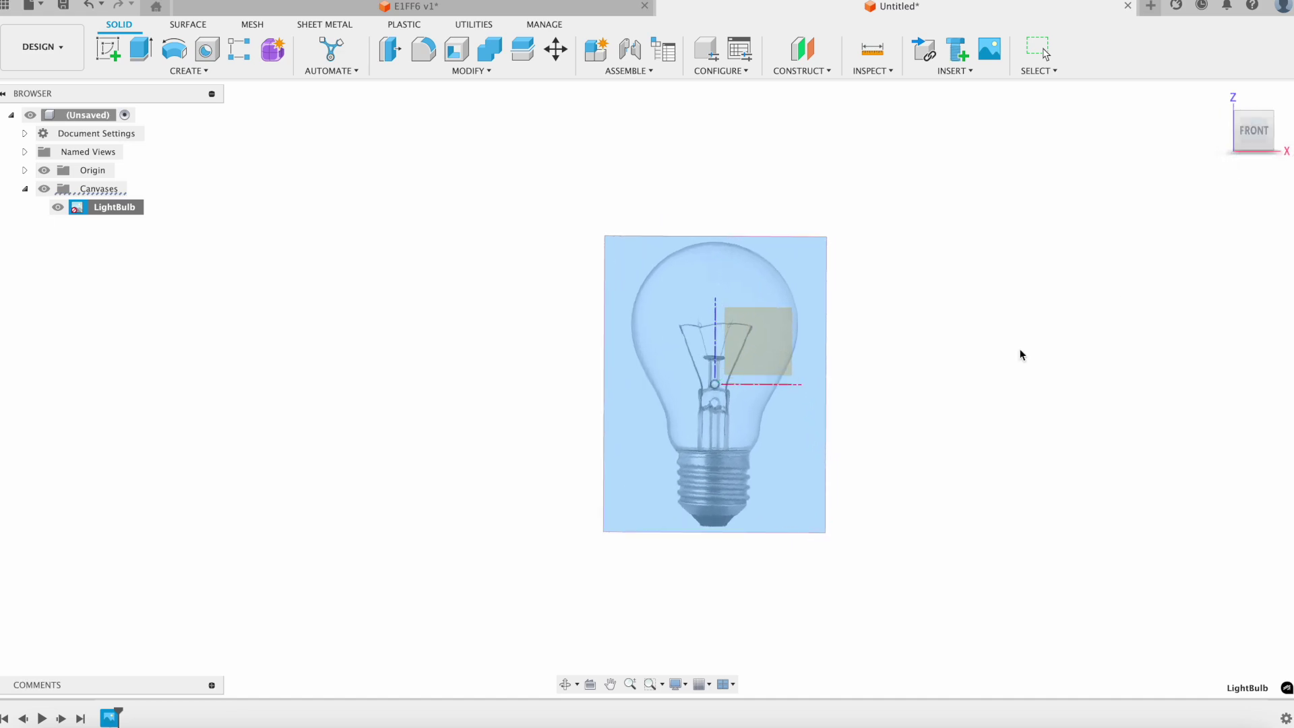
{"action": "left_click", "coordinate": [713, 526]}
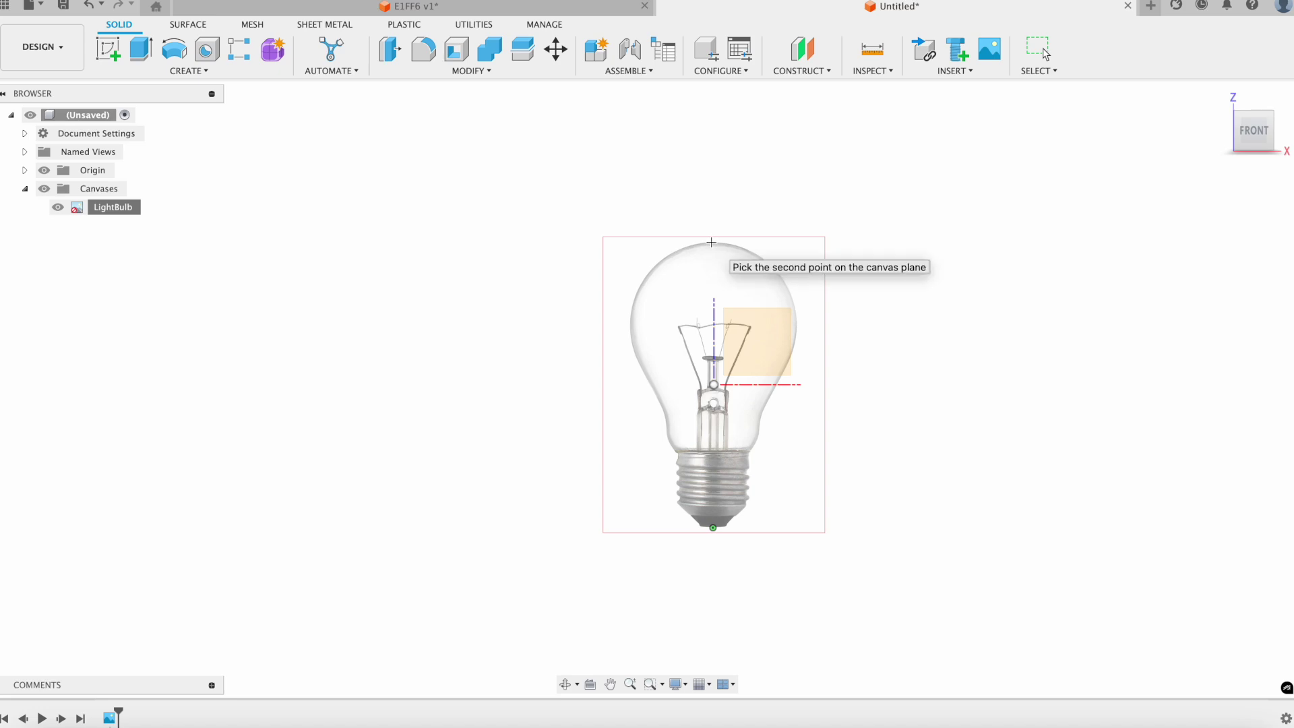
{"action": "left_click", "coordinate": [711, 241]}
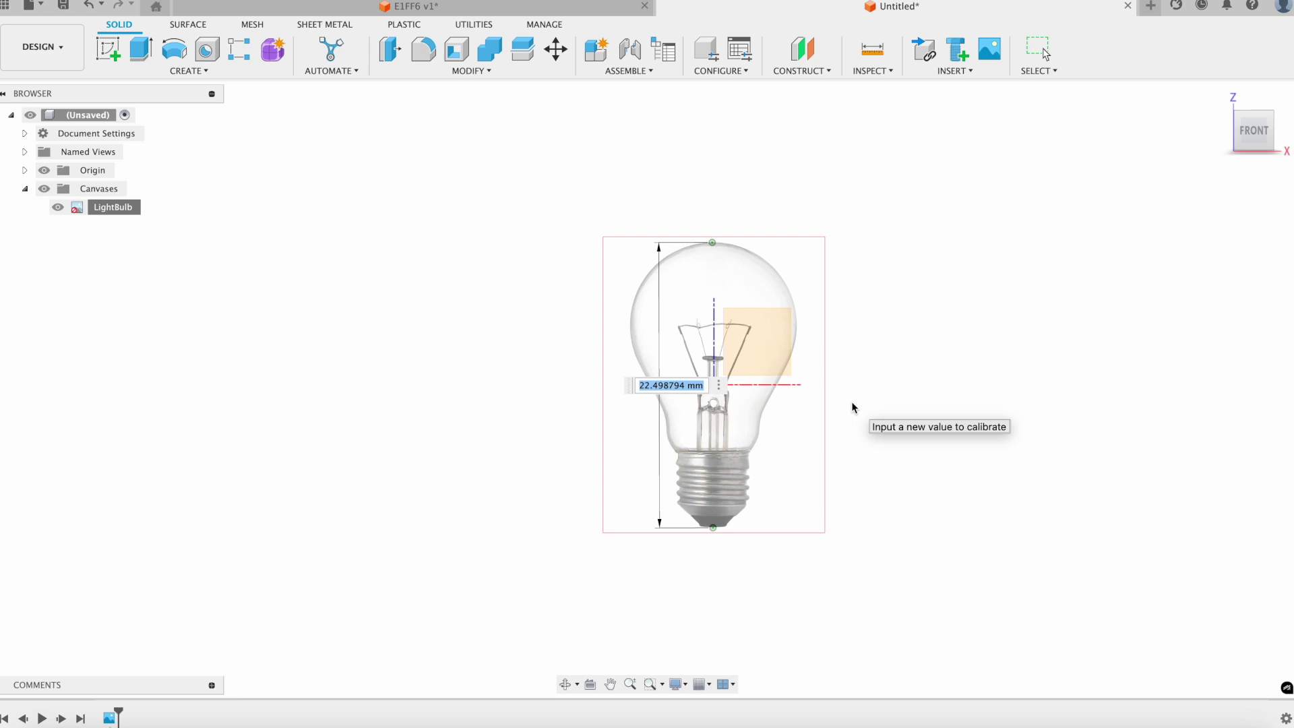
{"action": "type", "text": "100"}
{"action": "key", "text": "Return"}
Step: Edit the LightBulb canvas to shift it 50 mm upward, placing the base tip at the origin
{"action": "scroll", "coordinate": [637, 402], "scroll_direction": "down", "scroll_amount": 5}
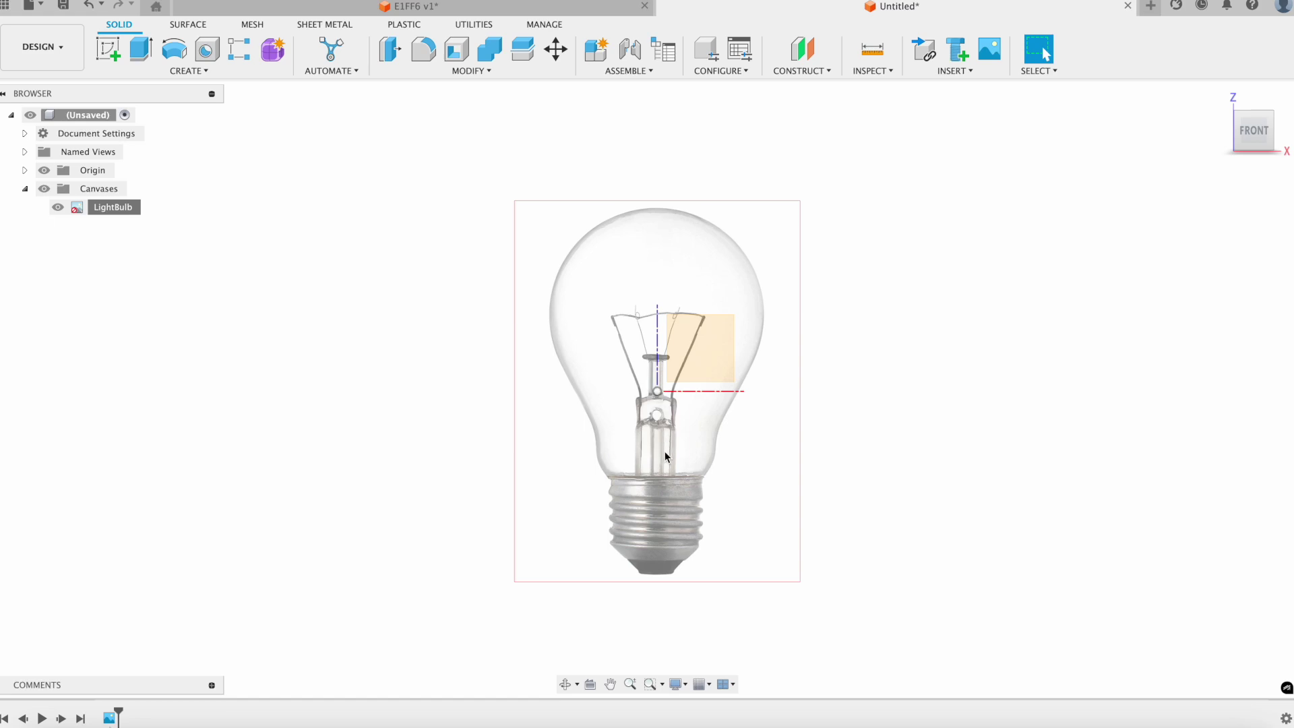
{"action": "scroll", "coordinate": [681, 403], "scroll_direction": "up", "scroll_amount": 2}
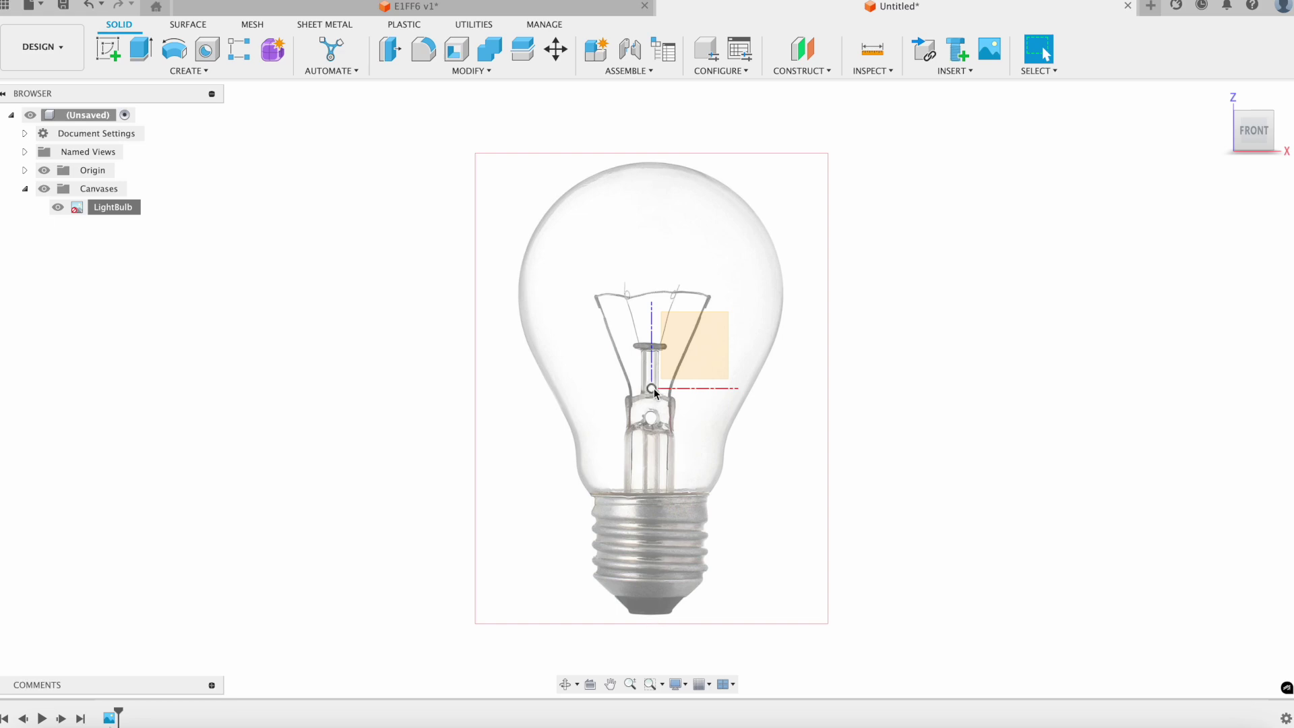
{"action": "right_click", "coordinate": [86, 209]}
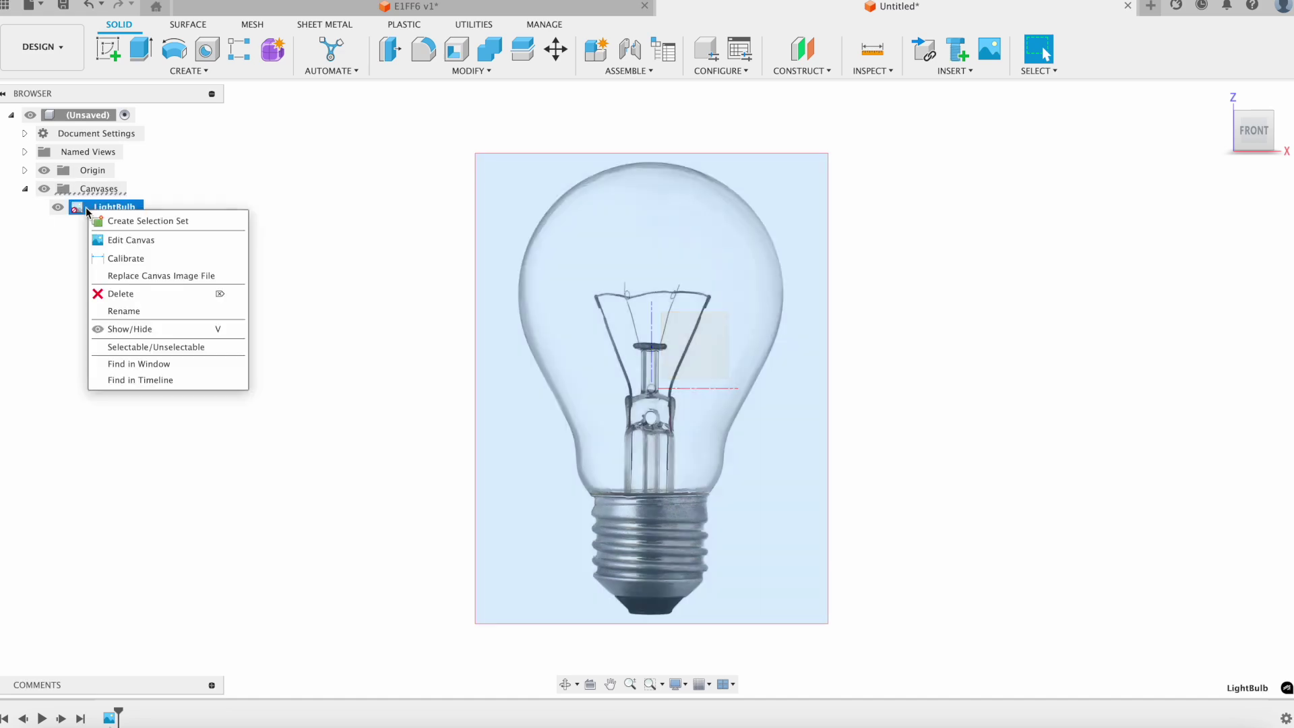
{"action": "left_click", "coordinate": [165, 244]}
{"action": "scroll", "coordinate": [647, 377], "scroll_direction": "down", "scroll_amount": 1}
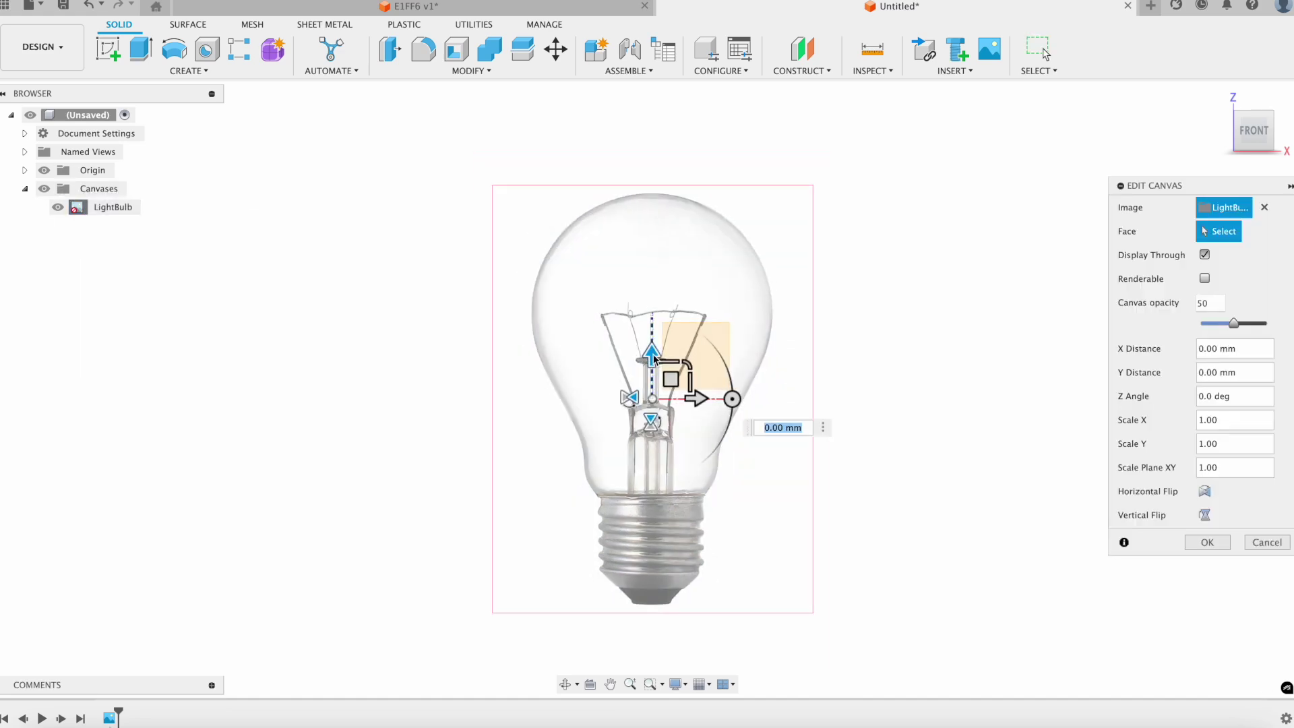
{"action": "left_click_drag", "start_coordinate": [653, 358], "coordinate": [662, 147]}
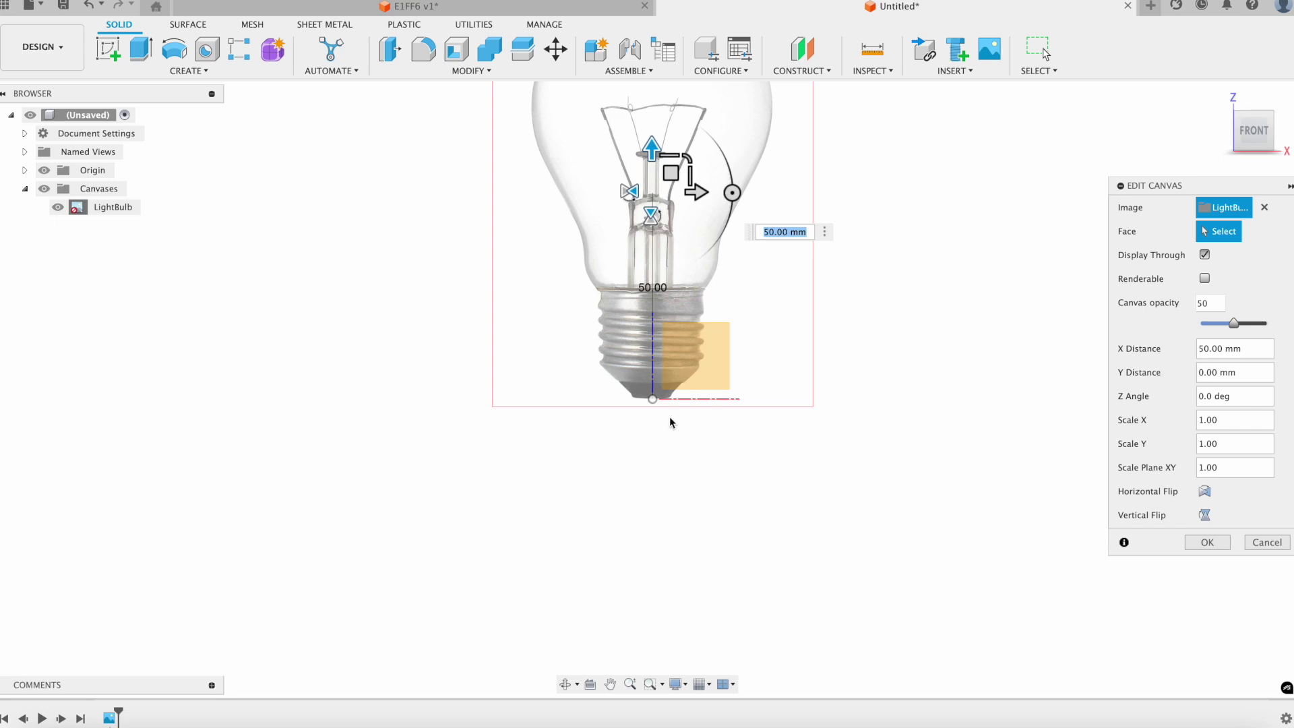
{"action": "left_click", "coordinate": [1207, 542]}
Step: Create a sketch on the front XZ plane and hide the origin geometry
{"action": "scroll", "coordinate": [681, 380], "scroll_direction": "down", "scroll_amount": 3}
{"action": "middle_click_drag", "start_coordinate": [698, 175], "coordinate": [753, 390]}
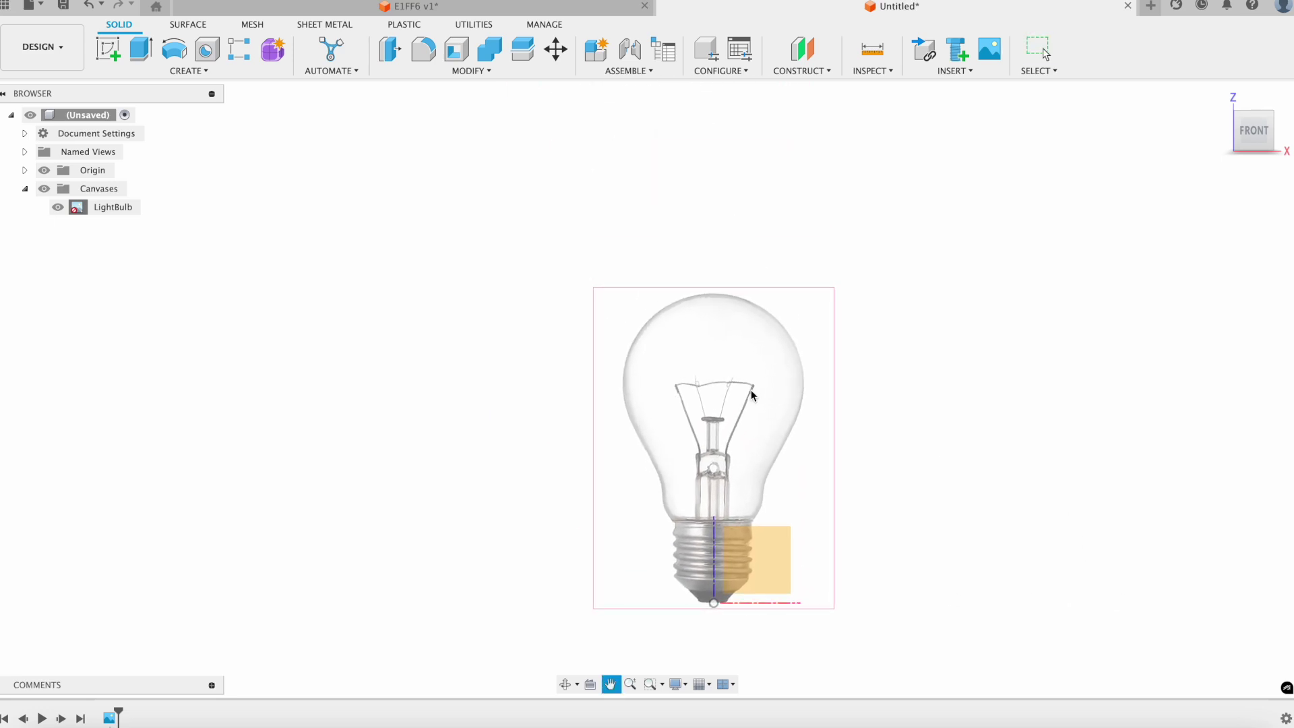
{"action": "scroll", "coordinate": [754, 392], "scroll_direction": "up", "scroll_amount": 3}
{"action": "middle_click_drag", "start_coordinate": [770, 514], "coordinate": [776, 441]}
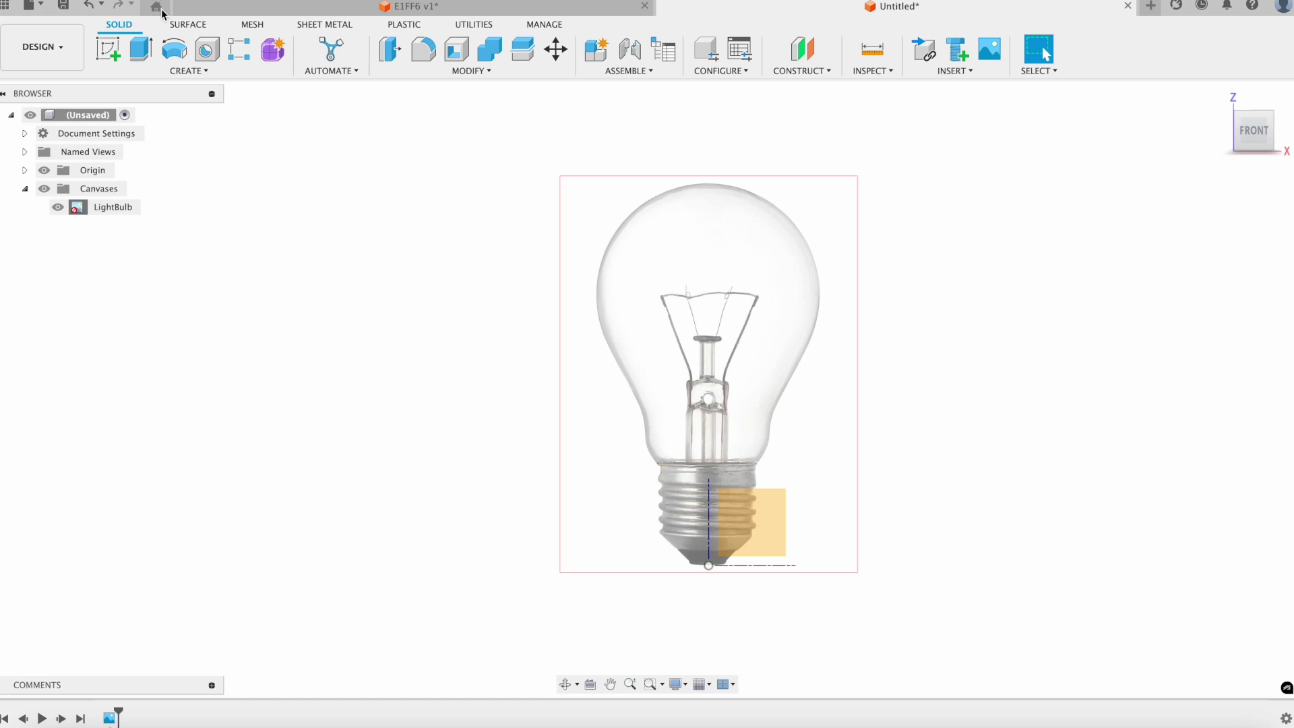
{"action": "left_click", "coordinate": [107, 49]}
{"action": "left_click", "coordinate": [771, 529]}
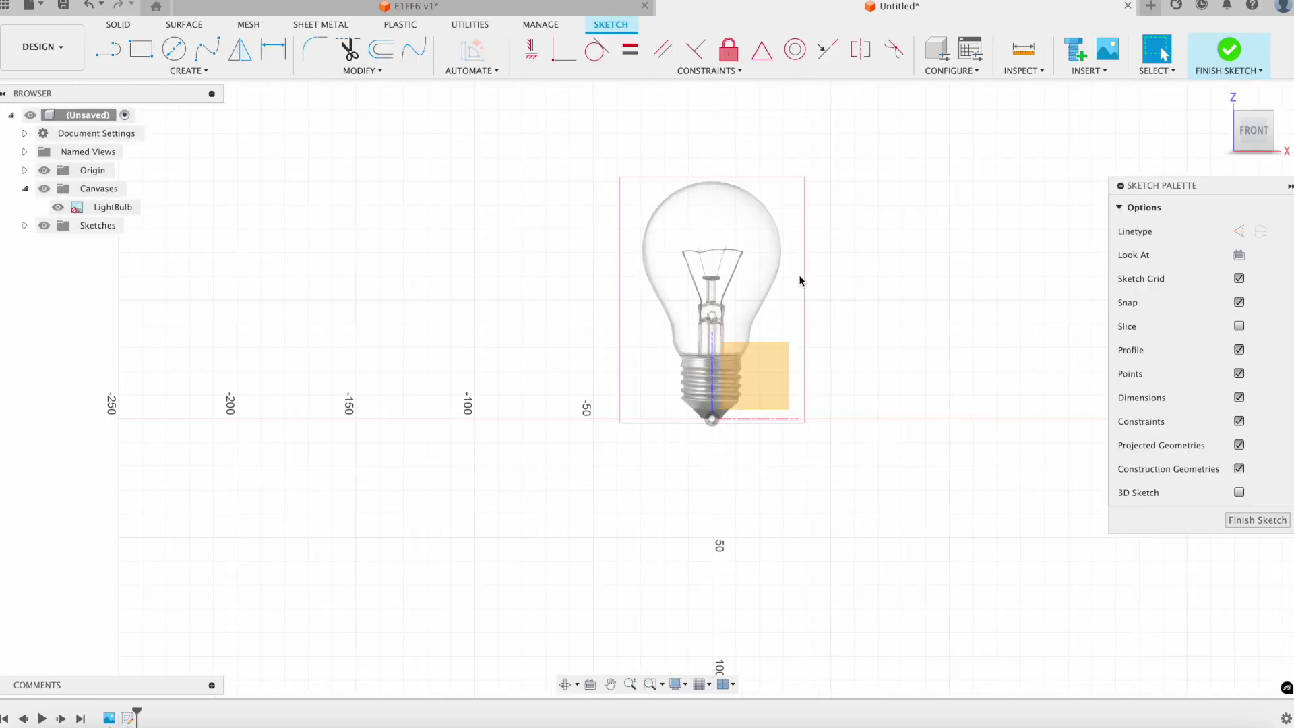
{"action": "left_click", "coordinate": [43, 170]}
Step: Sketch a vertical centre line about 100 mm long from the origin to the top of the bulb
{"action": "scroll", "coordinate": [852, 498], "scroll_direction": "up", "scroll_amount": 5}
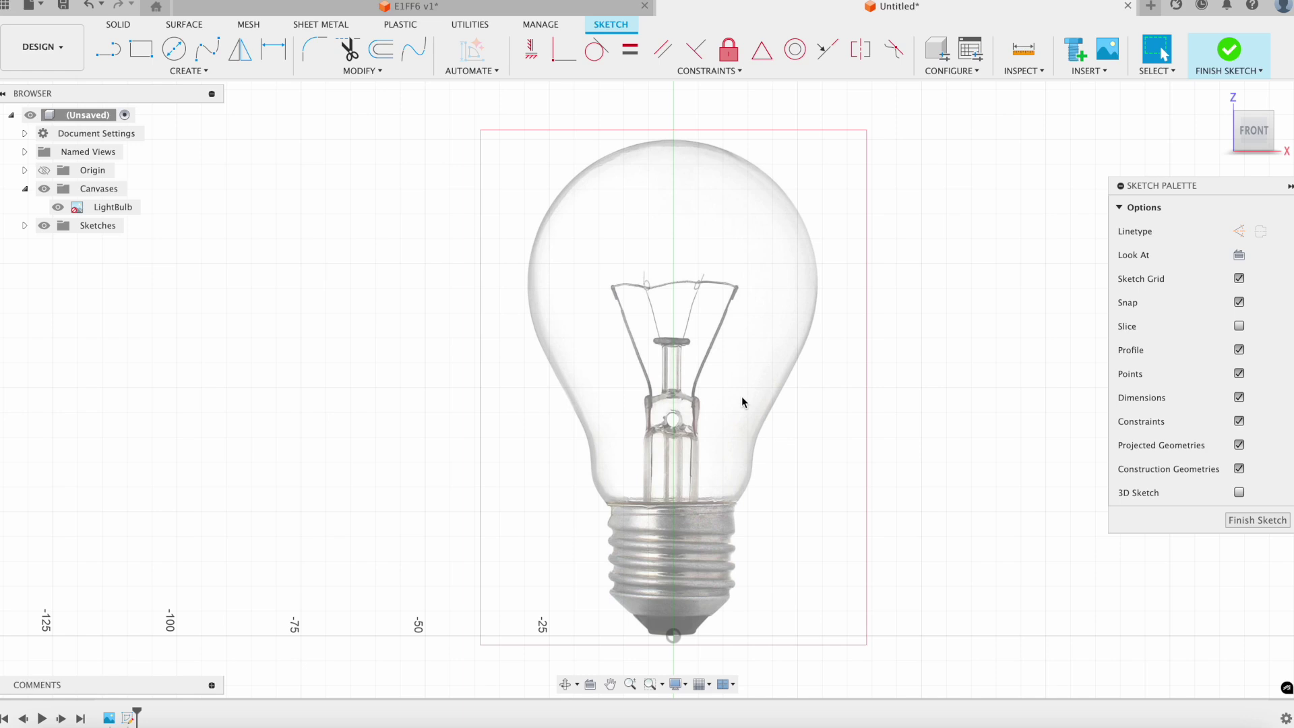
{"action": "scroll", "coordinate": [741, 396], "scroll_direction": "down", "scroll_amount": 1}
{"action": "key", "text": "l"}
{"action": "left_click", "coordinate": [675, 606]}
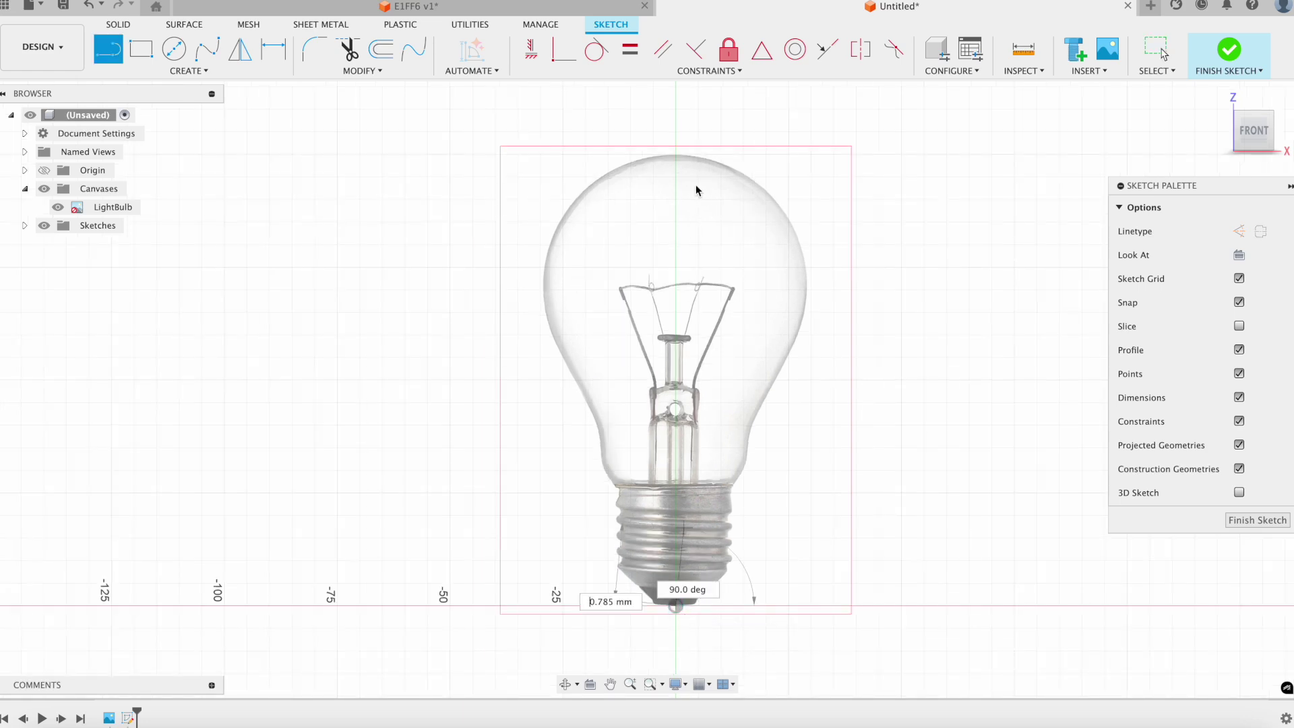
{"action": "left_click", "coordinate": [675, 155]}
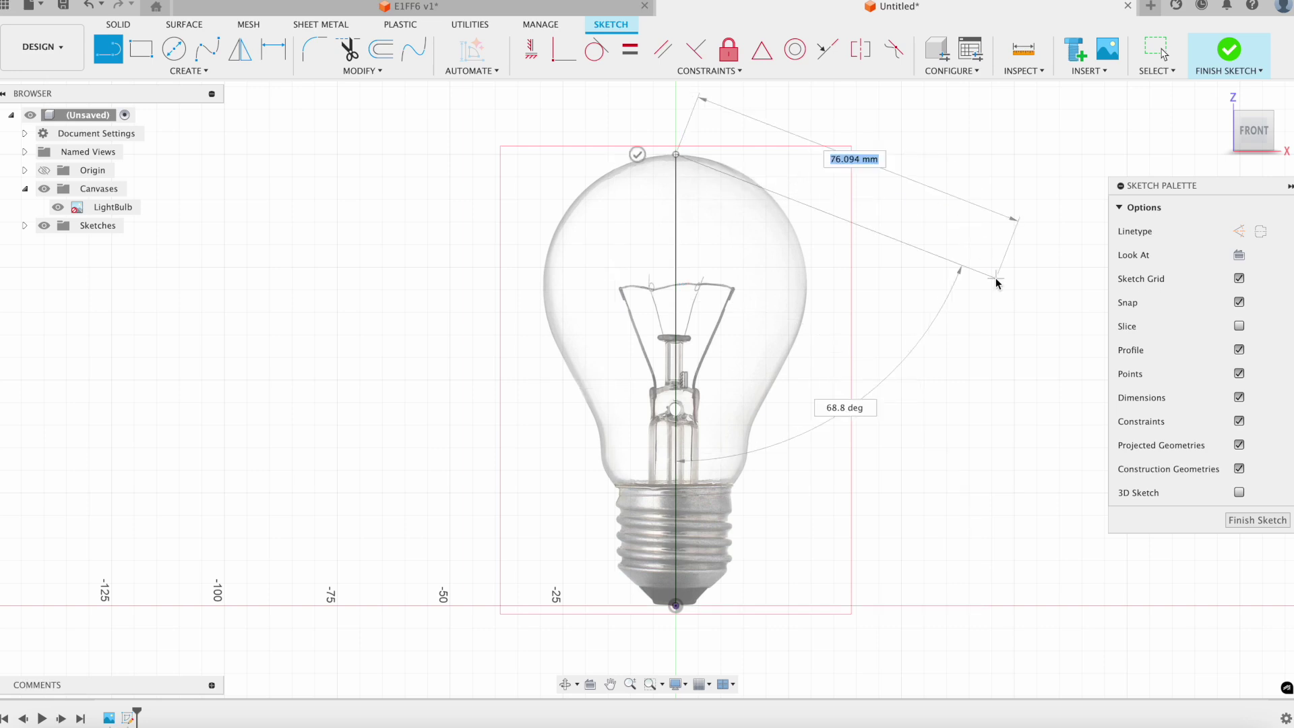
{"action": "key", "text": "Tab"}
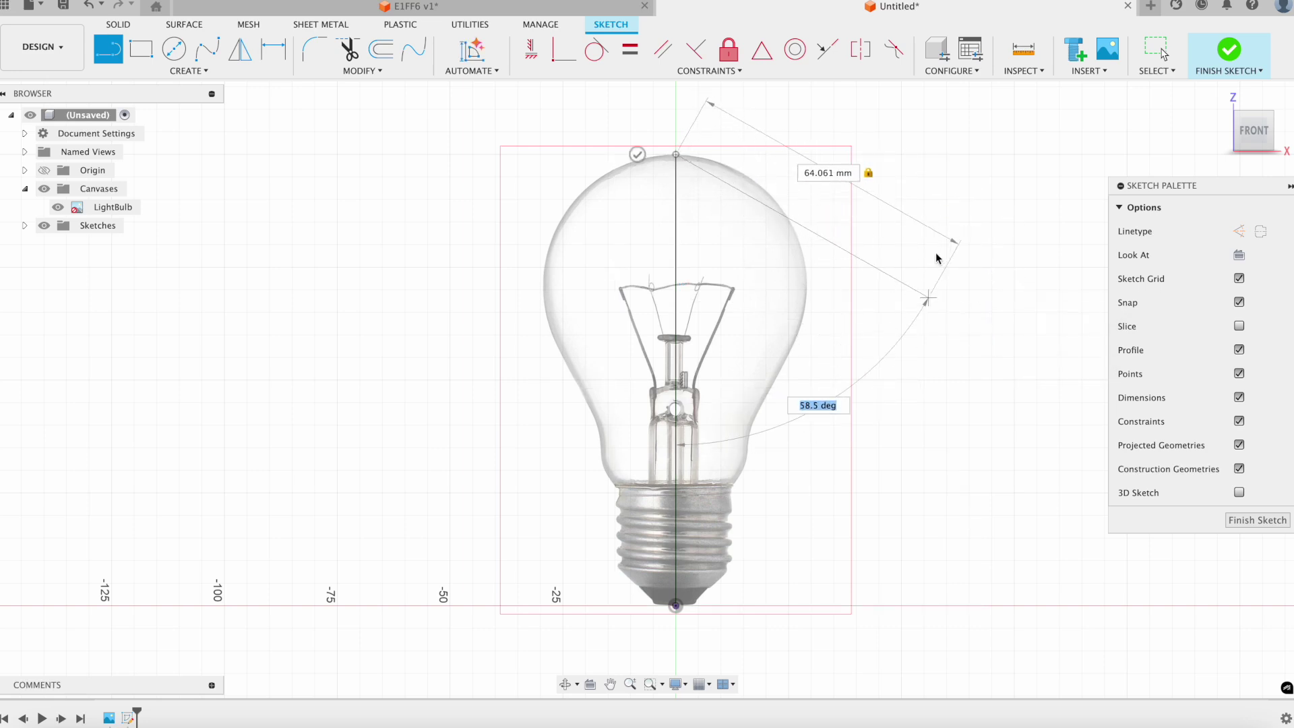
{"action": "key", "text": "Escape"}
Step: Dimension the vertical centre line's length at 100 mm, placing the dimension beside the bulb
{"action": "left_click", "coordinate": [678, 368]}
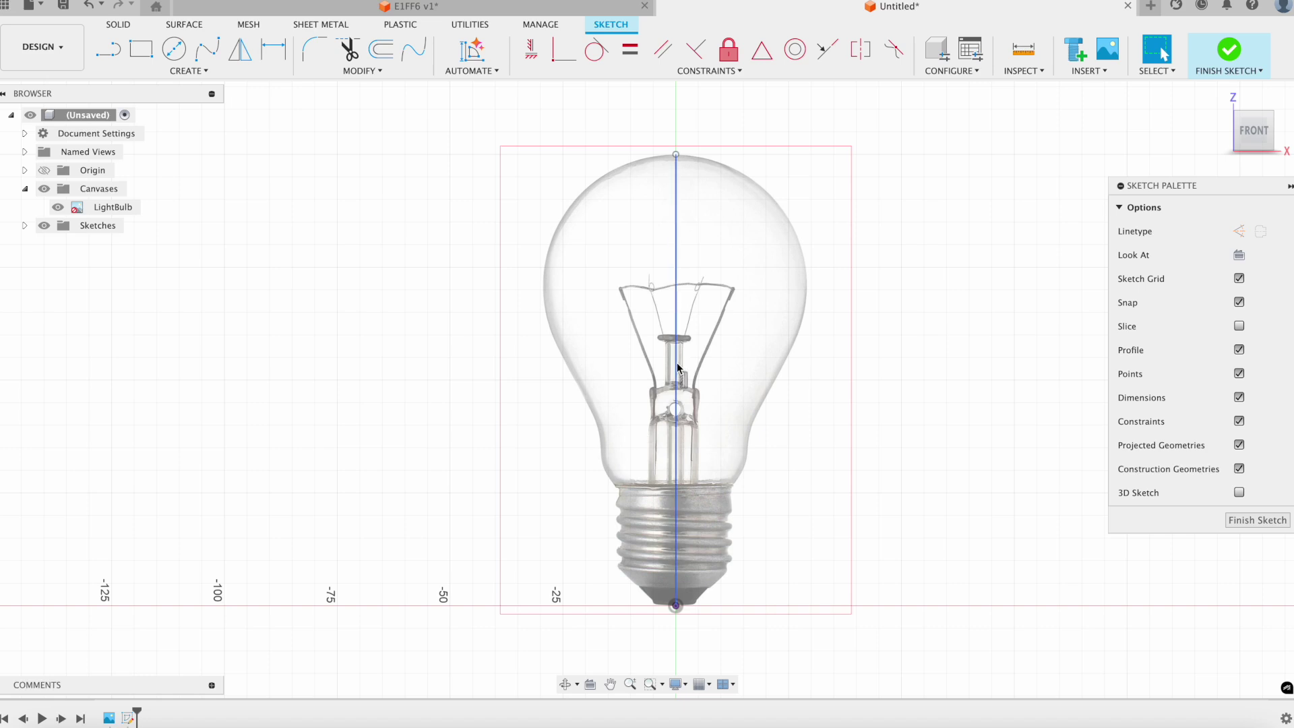
{"action": "left_click", "coordinate": [677, 608]}
{"action": "key", "text": "d"}
{"action": "left_click", "coordinate": [676, 369]}
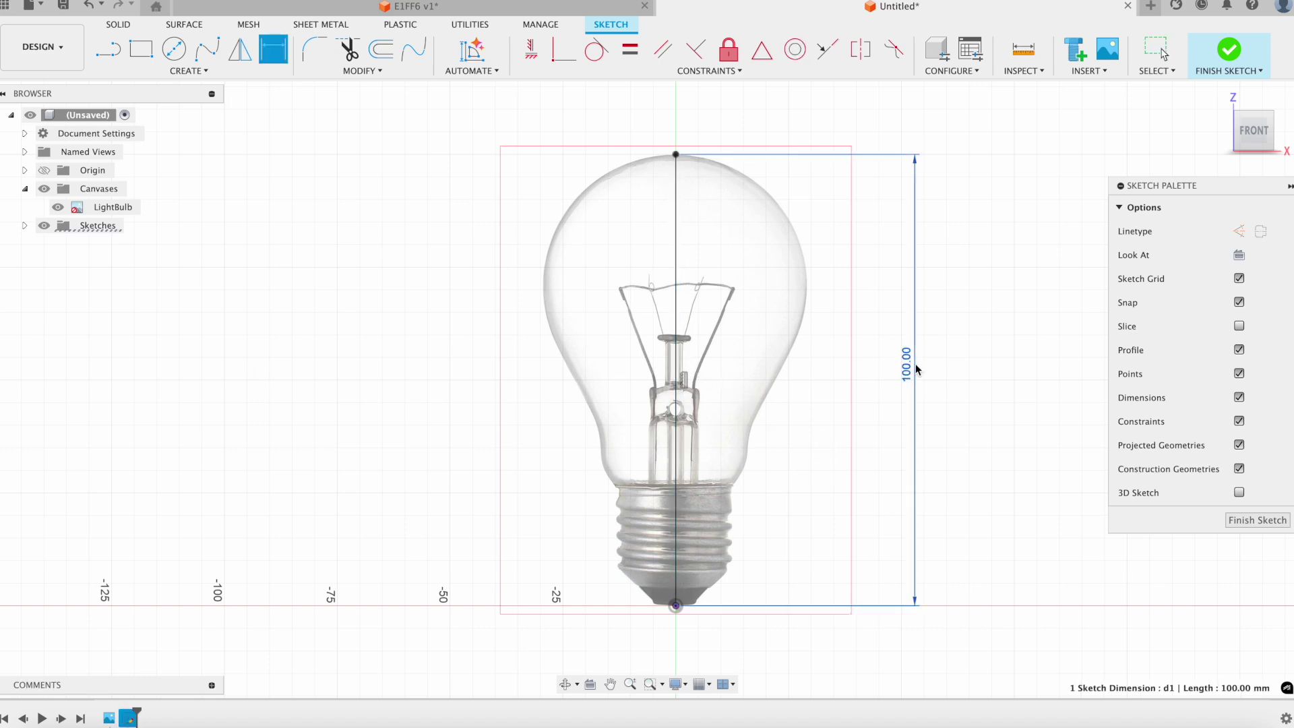
{"action": "left_click", "coordinate": [914, 364]}
{"action": "key", "text": "Return"}
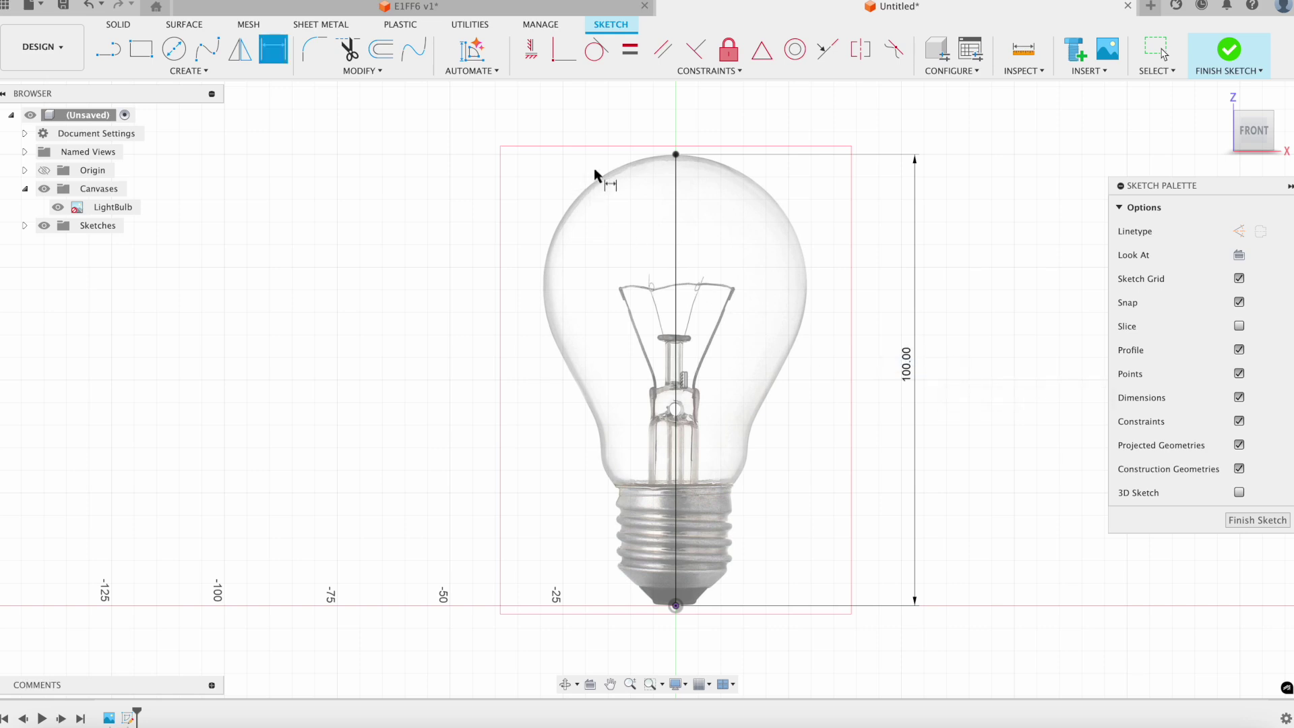
Step: Sketch a circle centred on the vertical line through its upper endpoint, then resize it to about 58 mm diameter to match the glass
{"action": "left_click", "coordinate": [25, 226]}
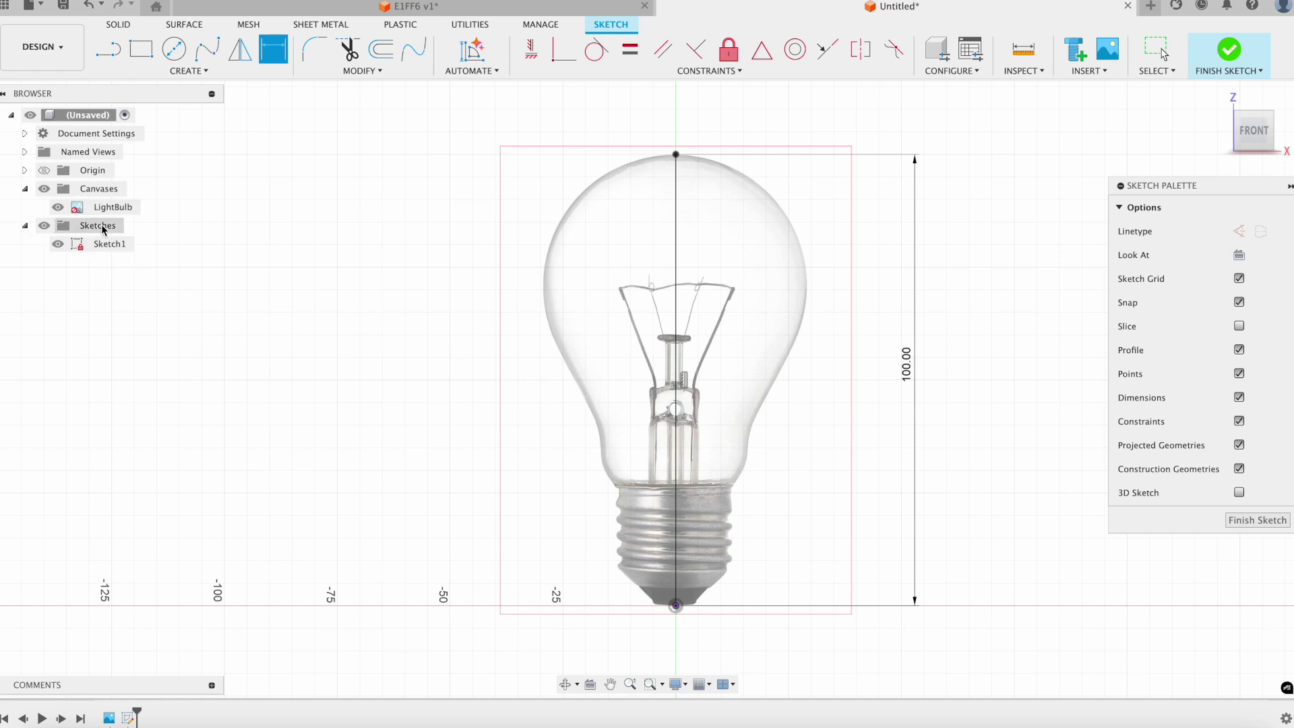
{"action": "left_click", "coordinate": [174, 49]}
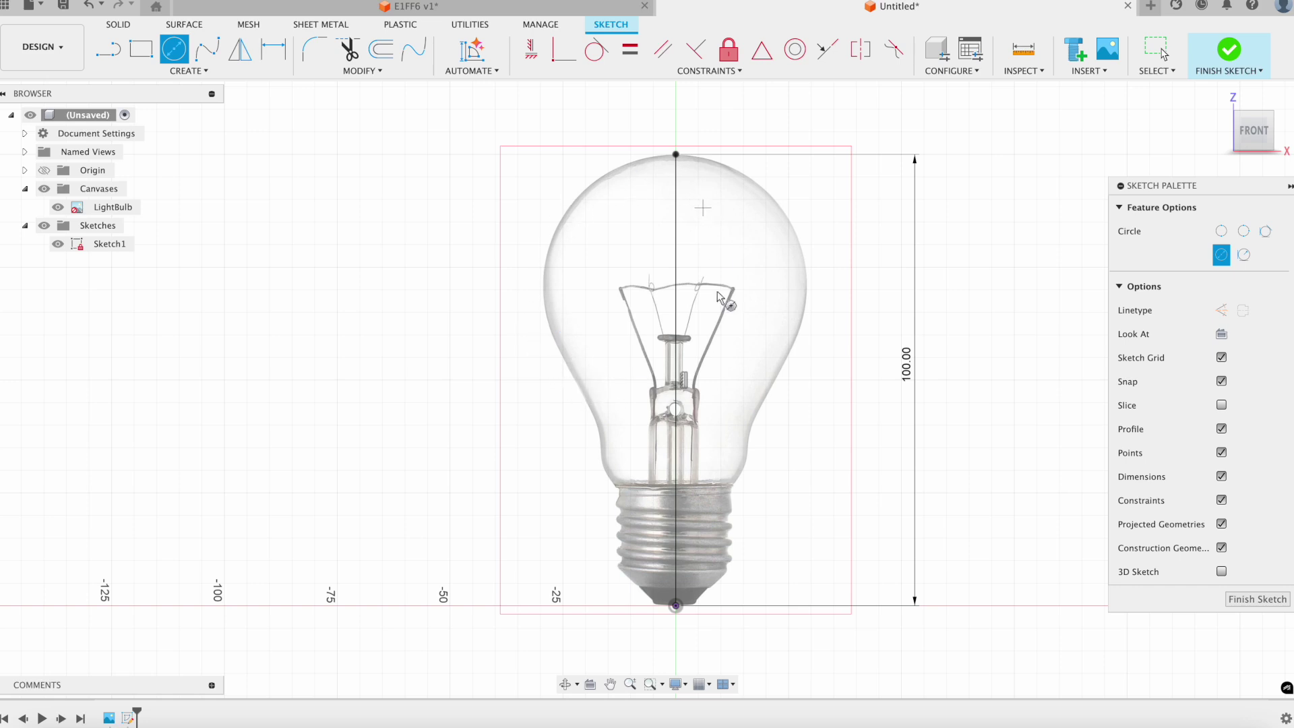
{"action": "left_click", "coordinate": [676, 273]}
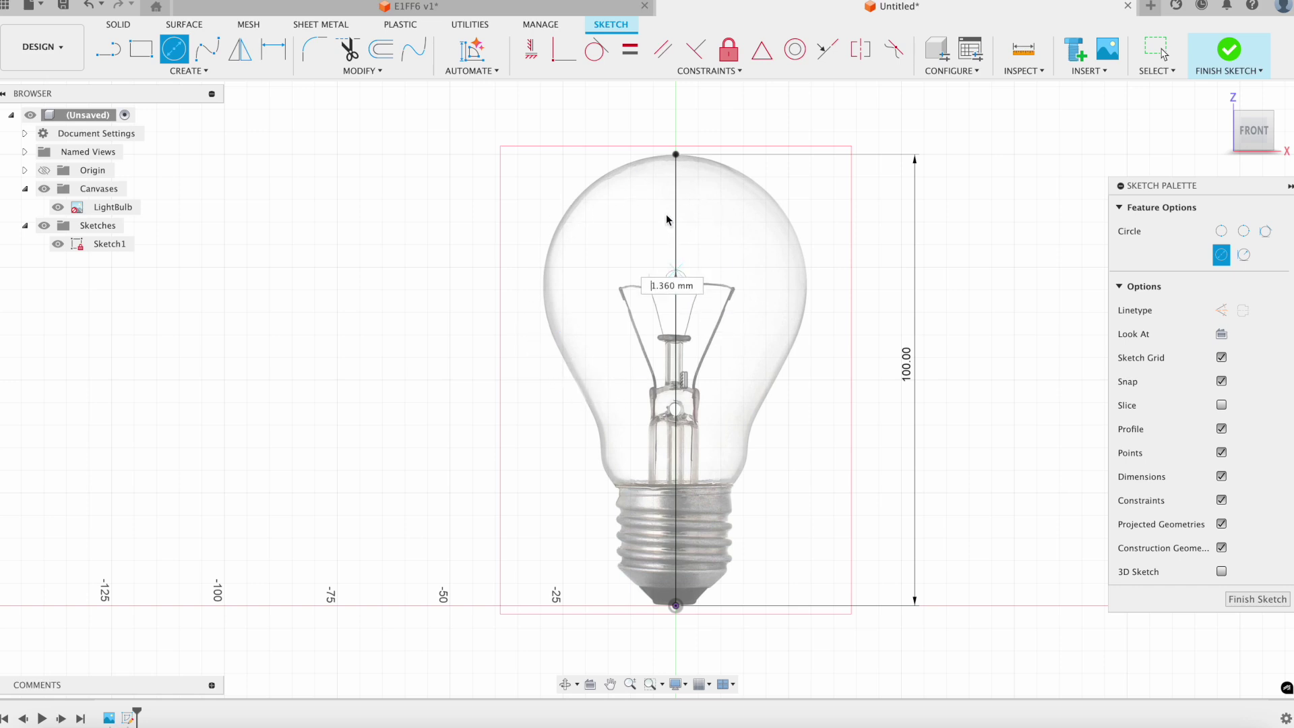
{"action": "left_click", "coordinate": [676, 155]}
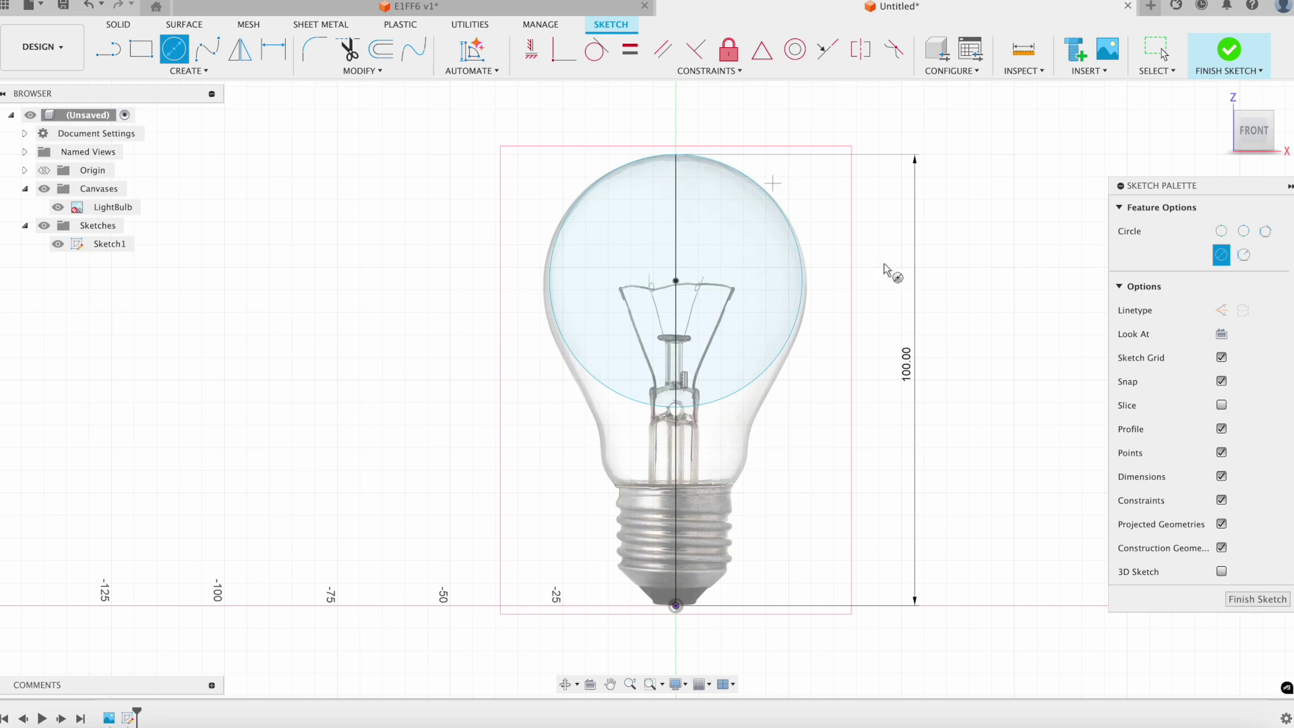
{"action": "key", "text": "Escape"}
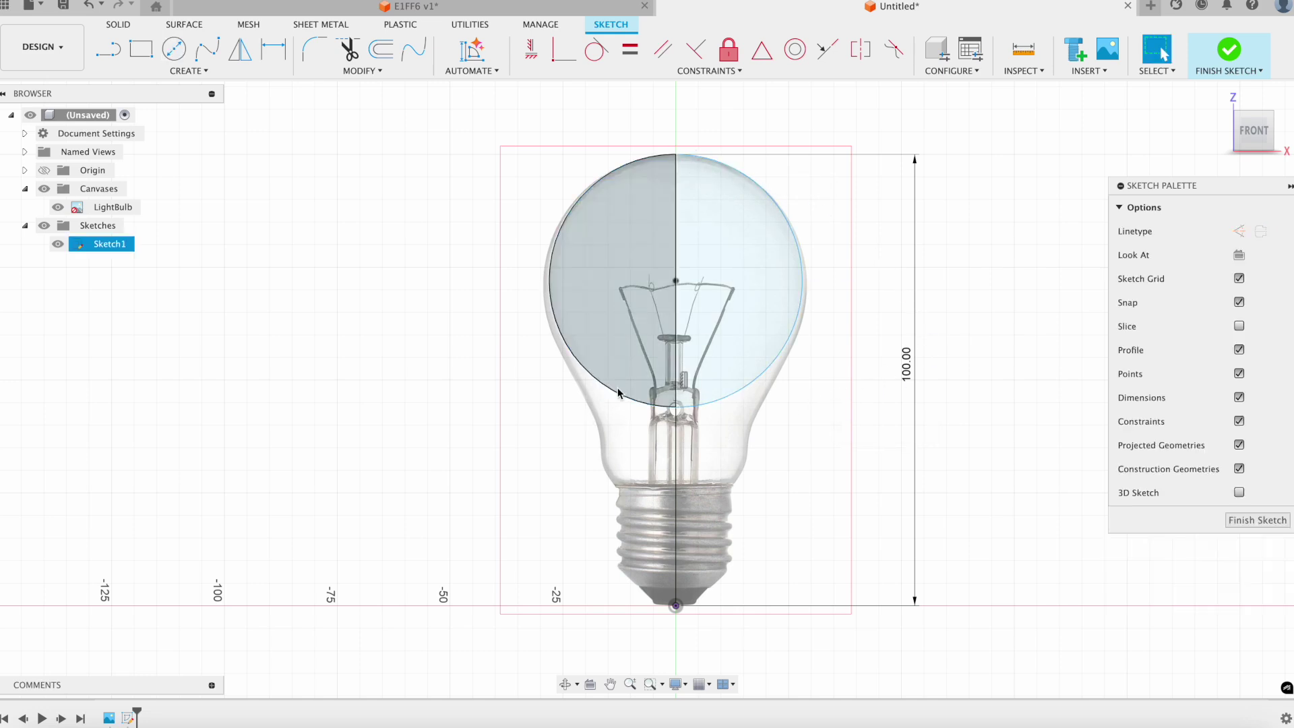
{"action": "left_click", "coordinate": [618, 393]}
{"action": "left_click_drag", "start_coordinate": [615, 401], "coordinate": [574, 386]}
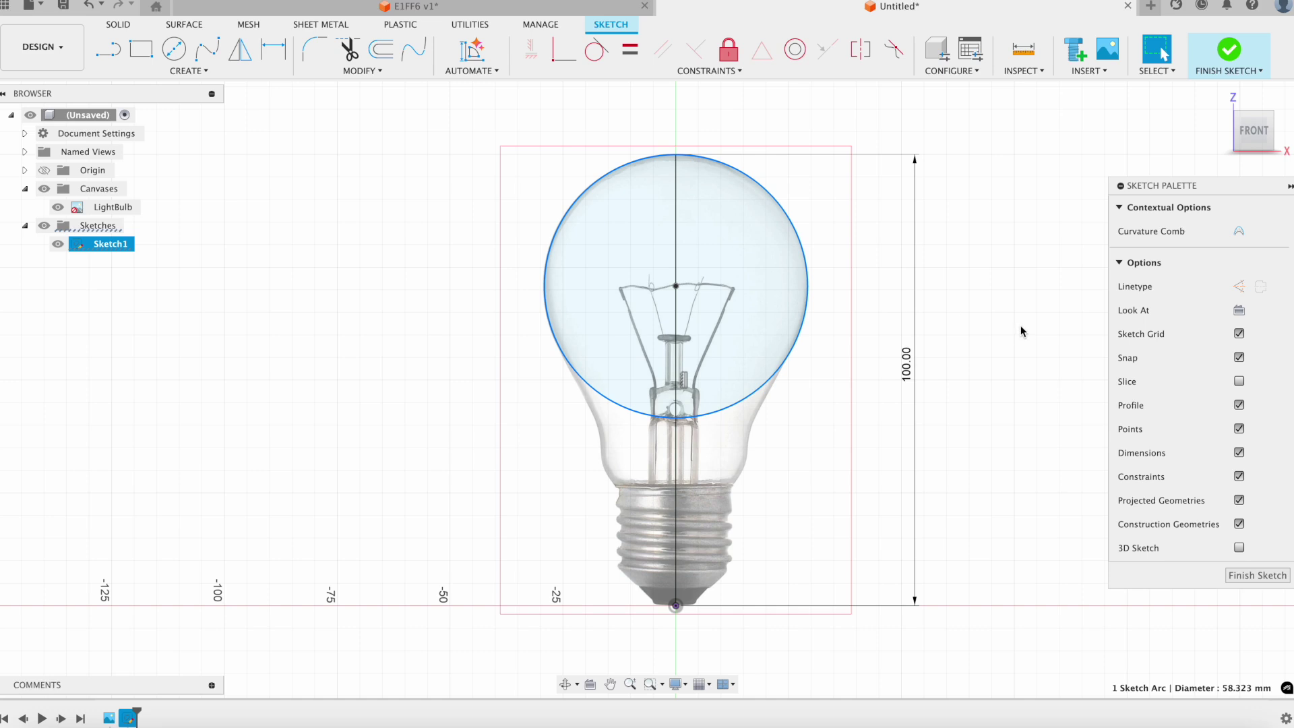
Step: Dimension the circle's diameter at its drawn size, placing the dimension outside the glass bulb
{"action": "key", "text": "d"}
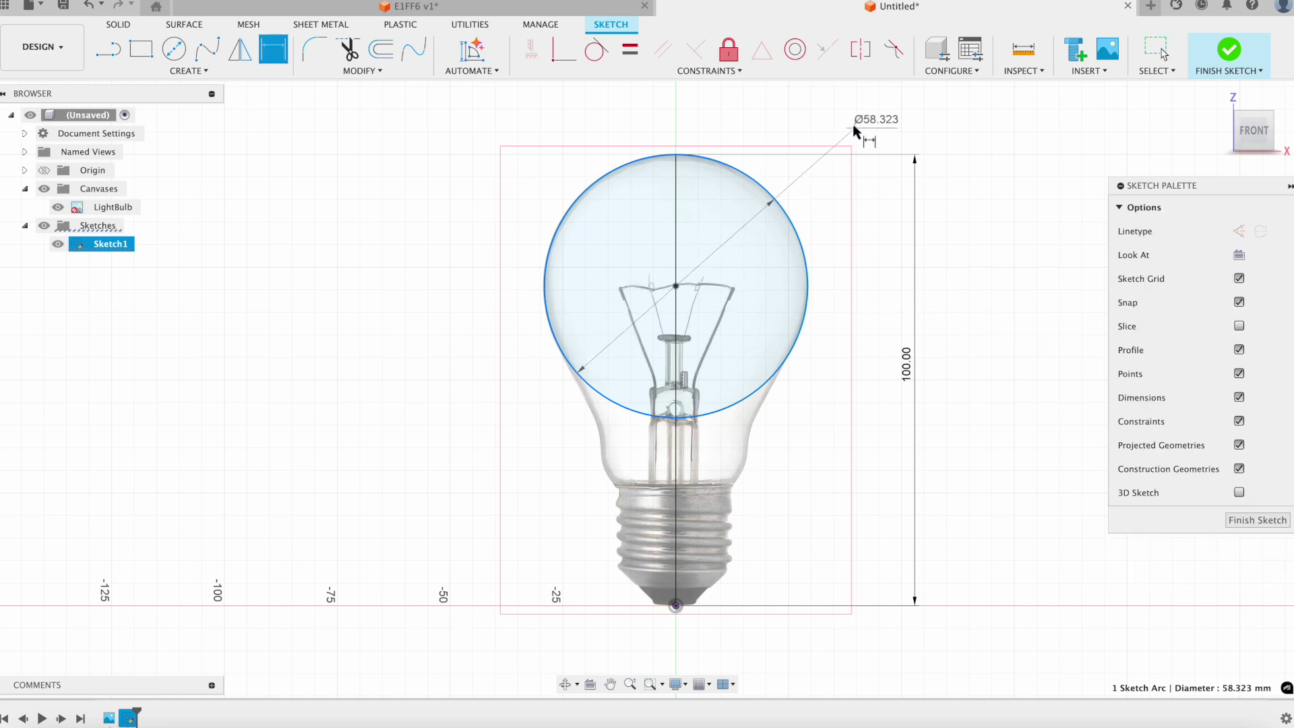
{"action": "left_click", "coordinate": [854, 126]}
{"action": "key", "text": "Return"}
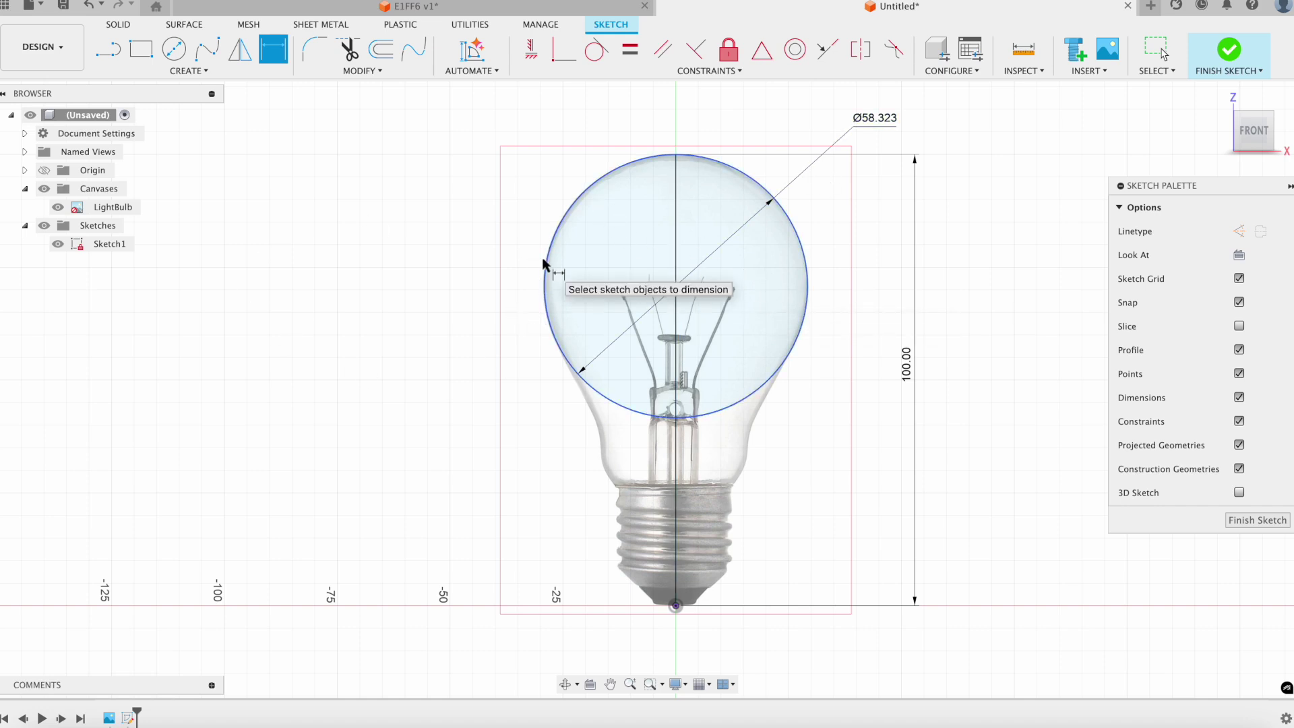
Step: Sketch connected lines from the circle's lower left edge along the glass neck down to the top of the metal base
{"action": "left_click", "coordinate": [108, 51]}
{"action": "scroll", "coordinate": [653, 426], "scroll_direction": "up", "scroll_amount": 1}
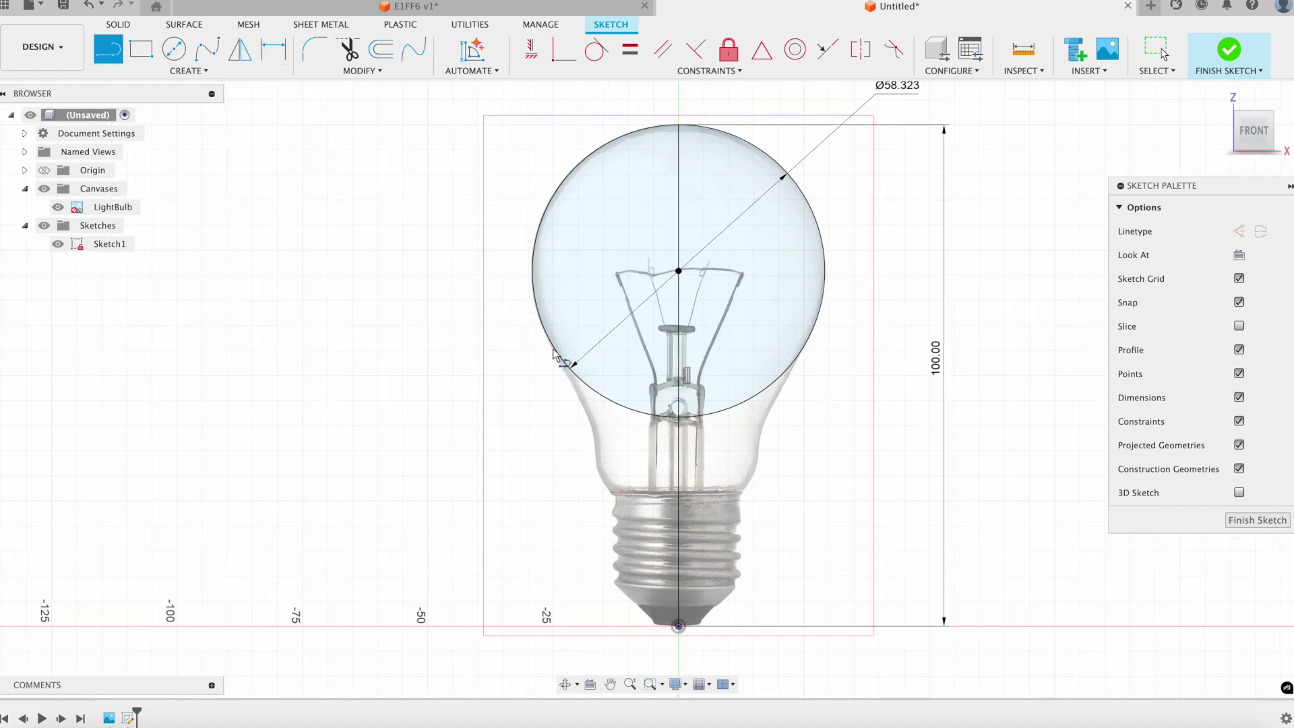
{"action": "left_click", "coordinate": [538, 319]}
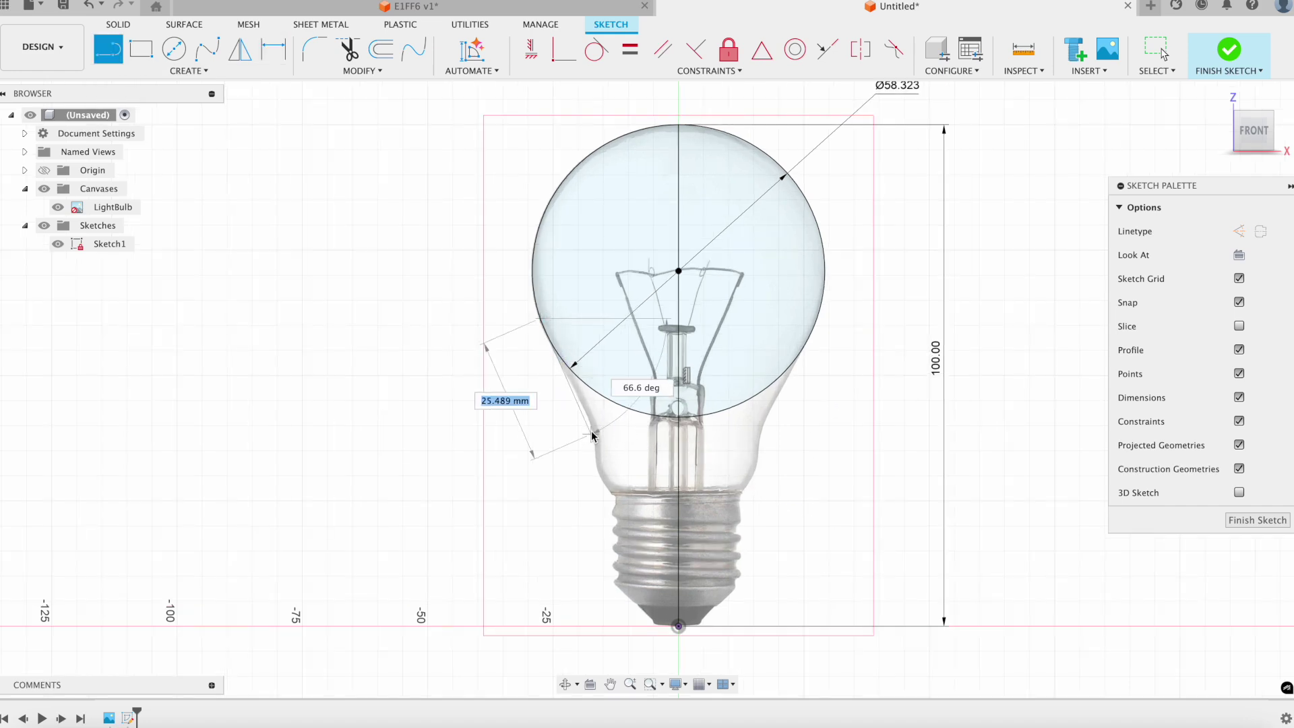
{"action": "left_click", "coordinate": [590, 424]}
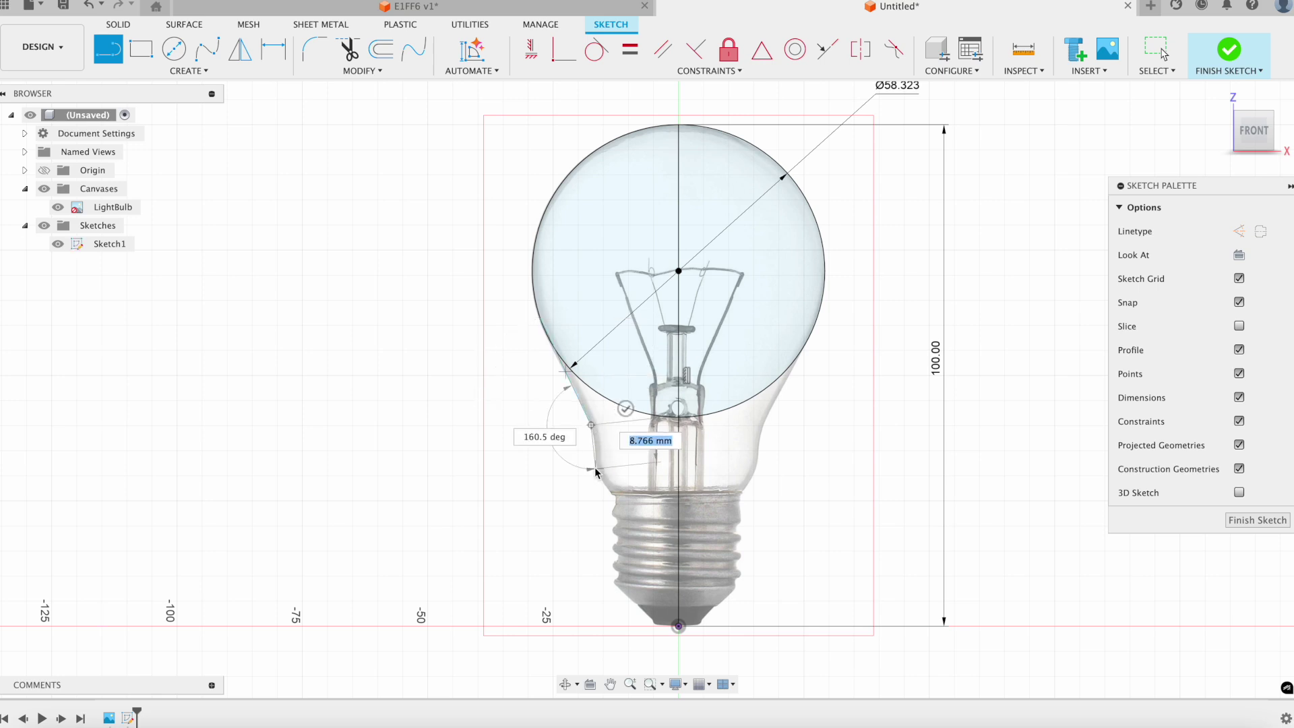
{"action": "scroll", "coordinate": [598, 447], "scroll_direction": "up", "scroll_amount": 2}
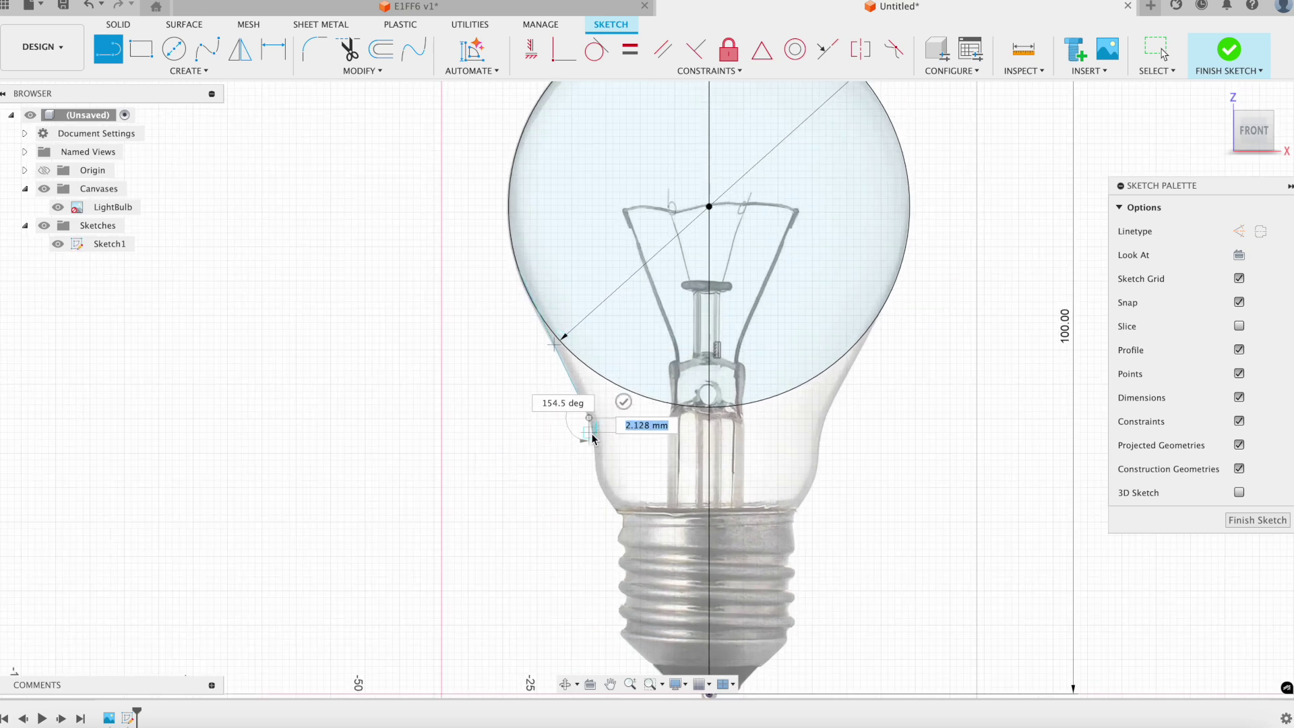
{"action": "left_click", "coordinate": [597, 475]}
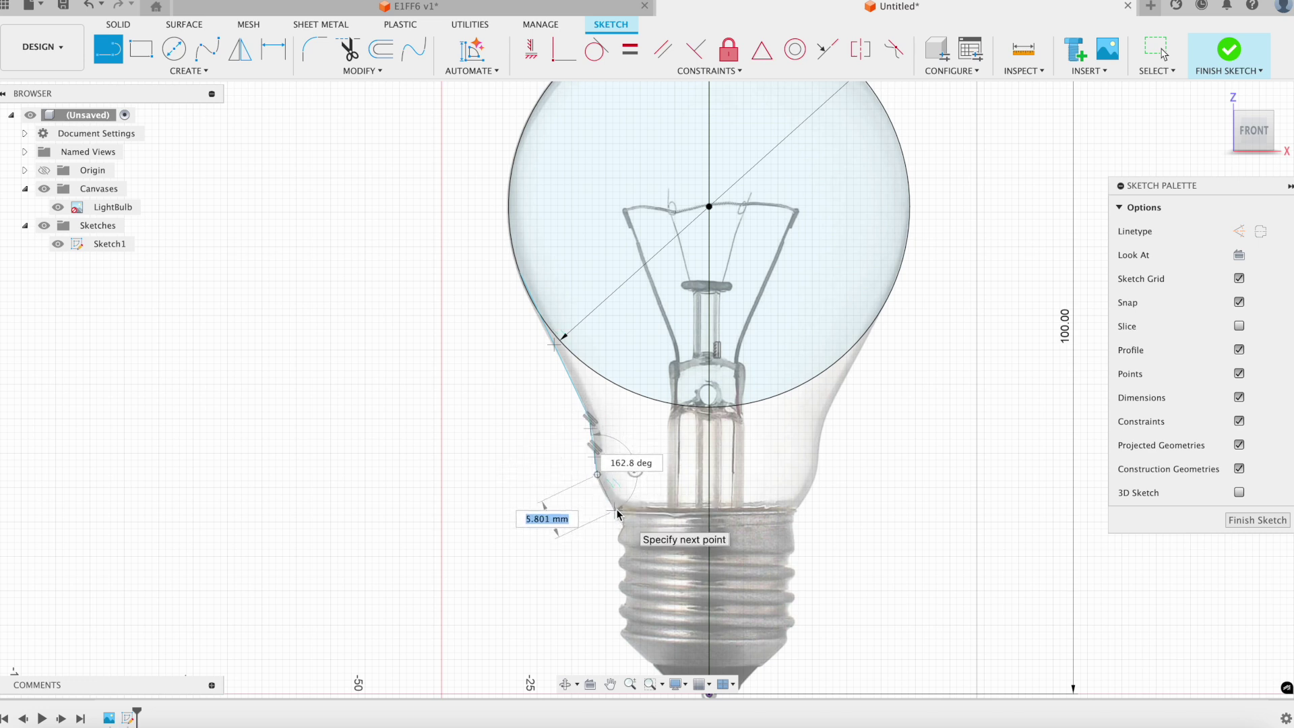
{"action": "left_click", "coordinate": [616, 510]}
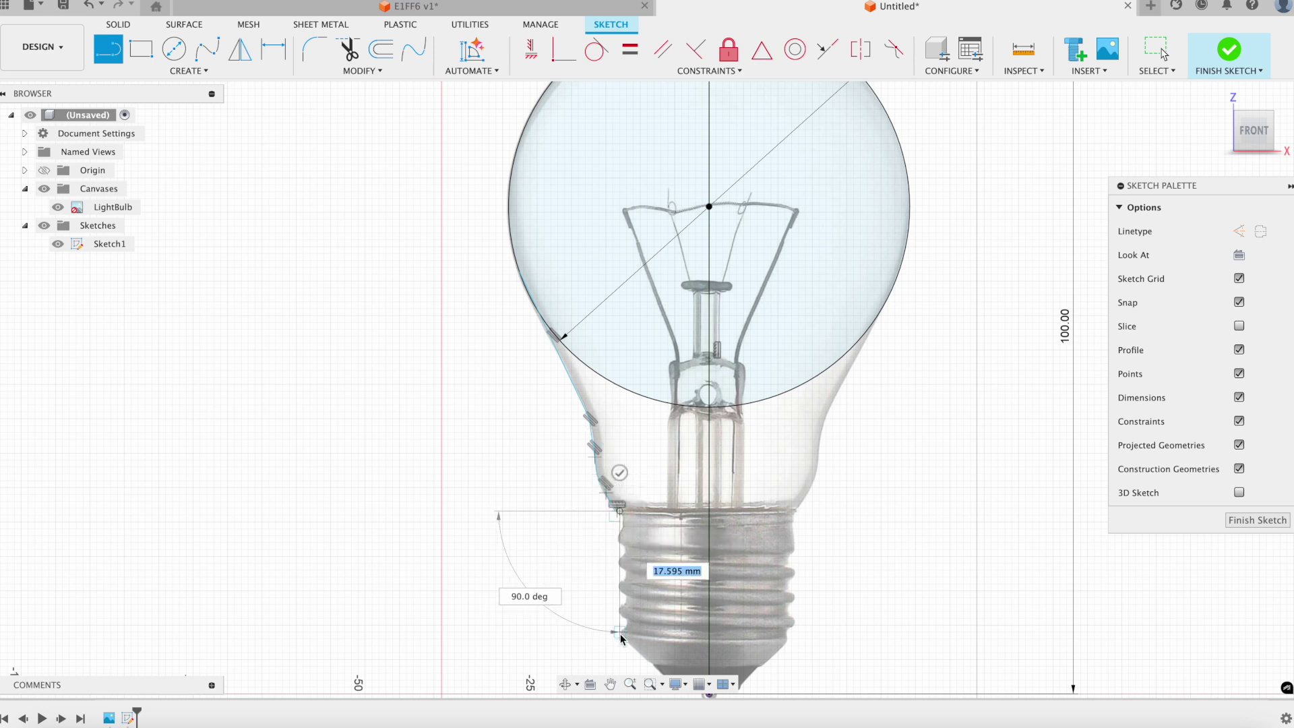
Step: Continue the profile with a vertical line about 18 mm long, a slanted line about 12 mm long and a horizontal line ending at the origin
{"action": "scroll", "coordinate": [620, 637], "scroll_direction": "down", "scroll_amount": 3}
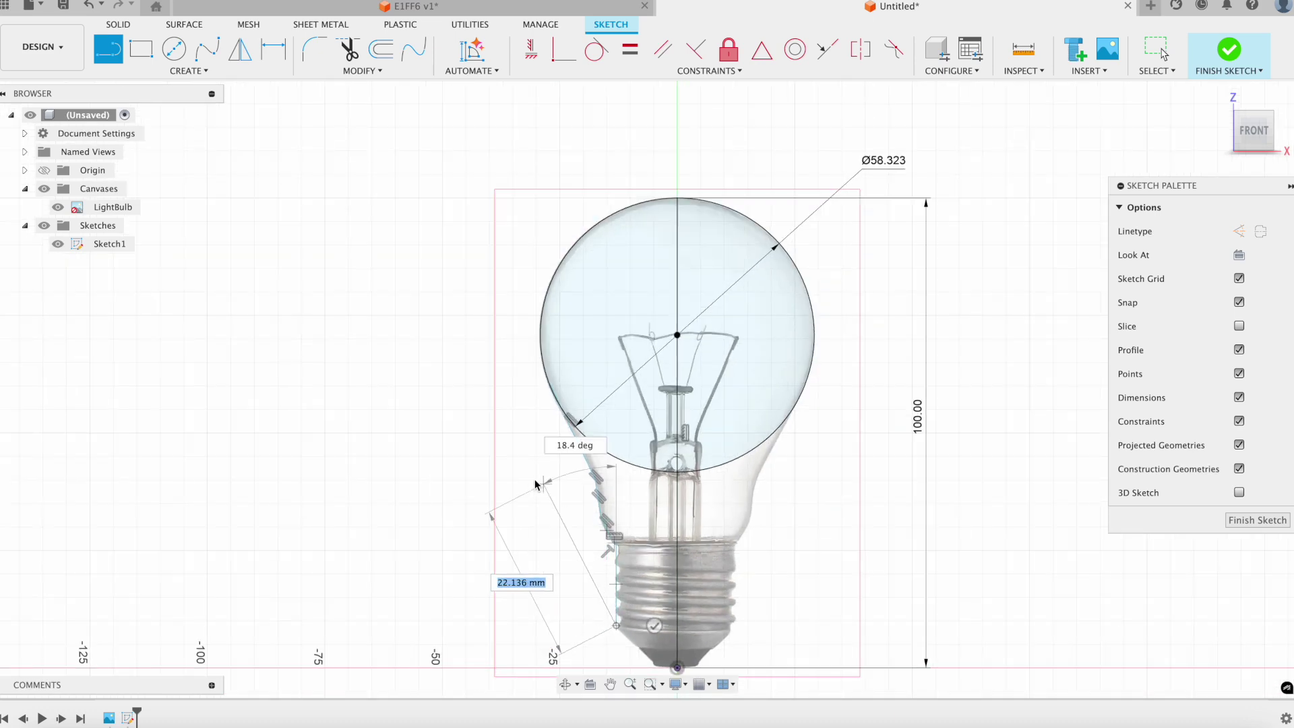
{"action": "scroll", "coordinate": [635, 657], "scroll_direction": "up", "scroll_amount": 2}
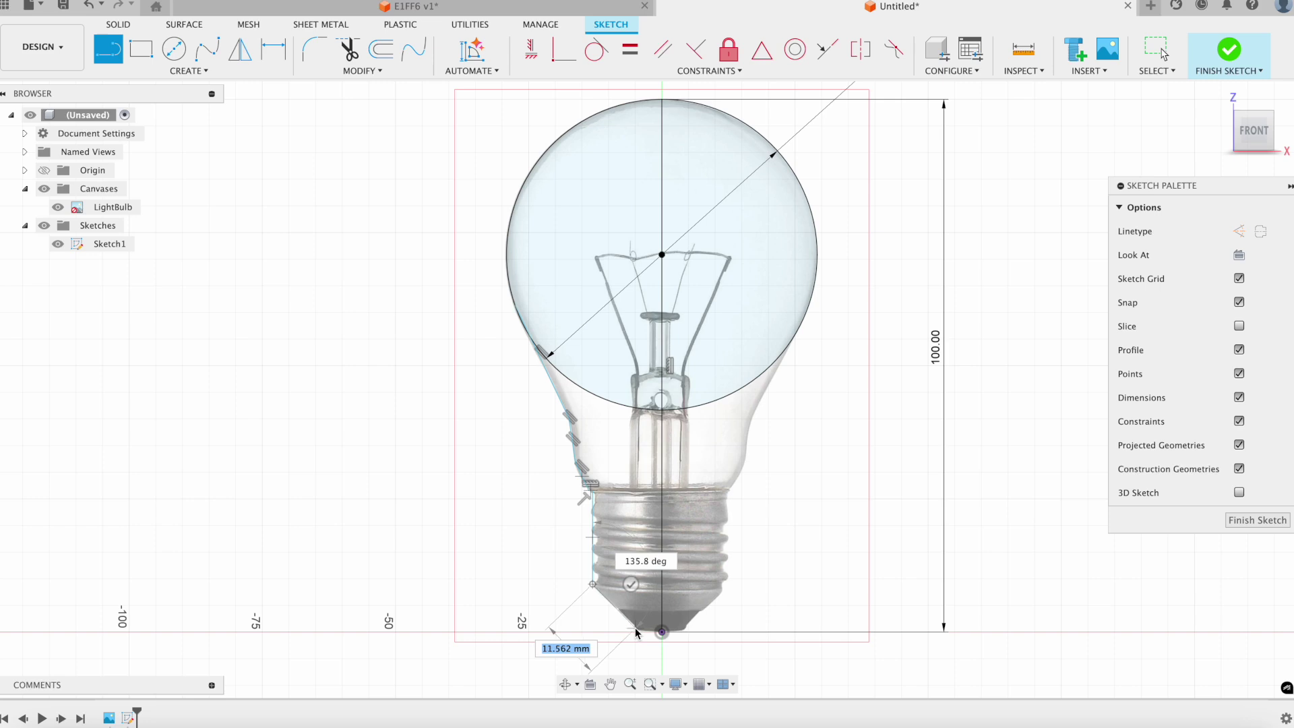
{"action": "left_click", "coordinate": [636, 632]}
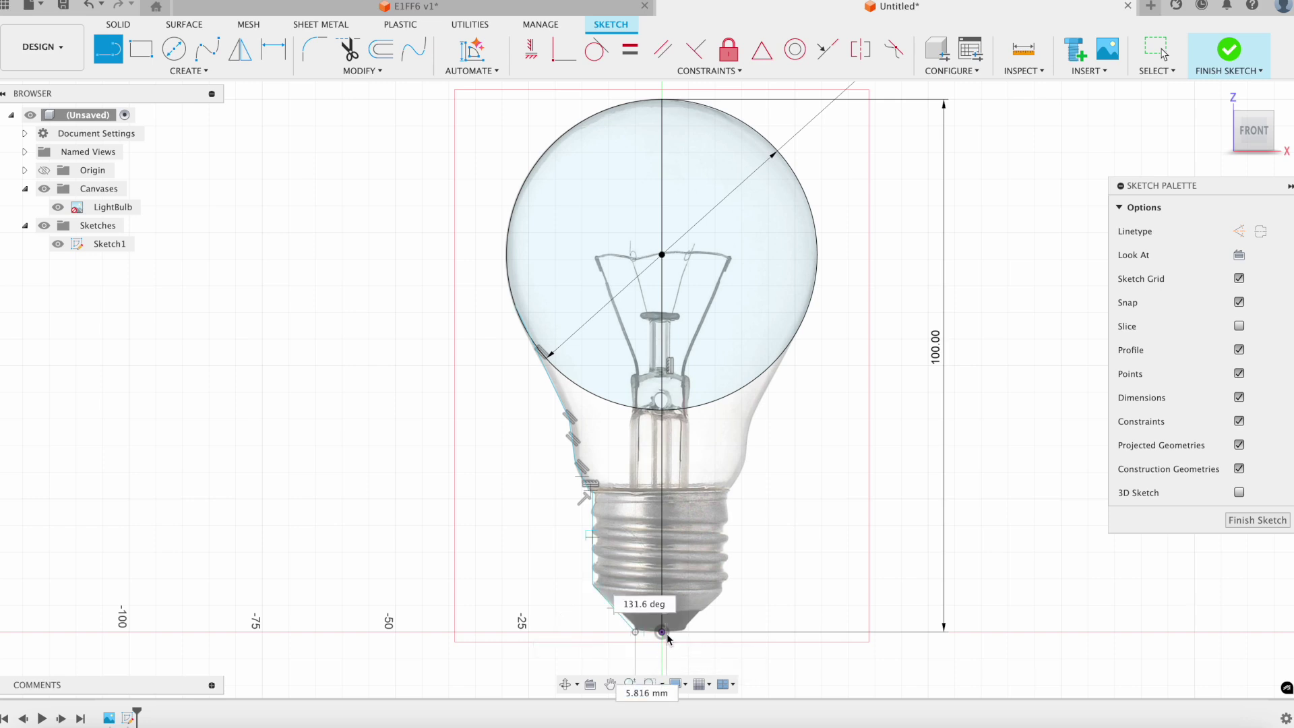
{"action": "left_click", "coordinate": [662, 632]}
{"action": "scroll", "coordinate": [709, 634], "scroll_direction": "down", "scroll_amount": 2}
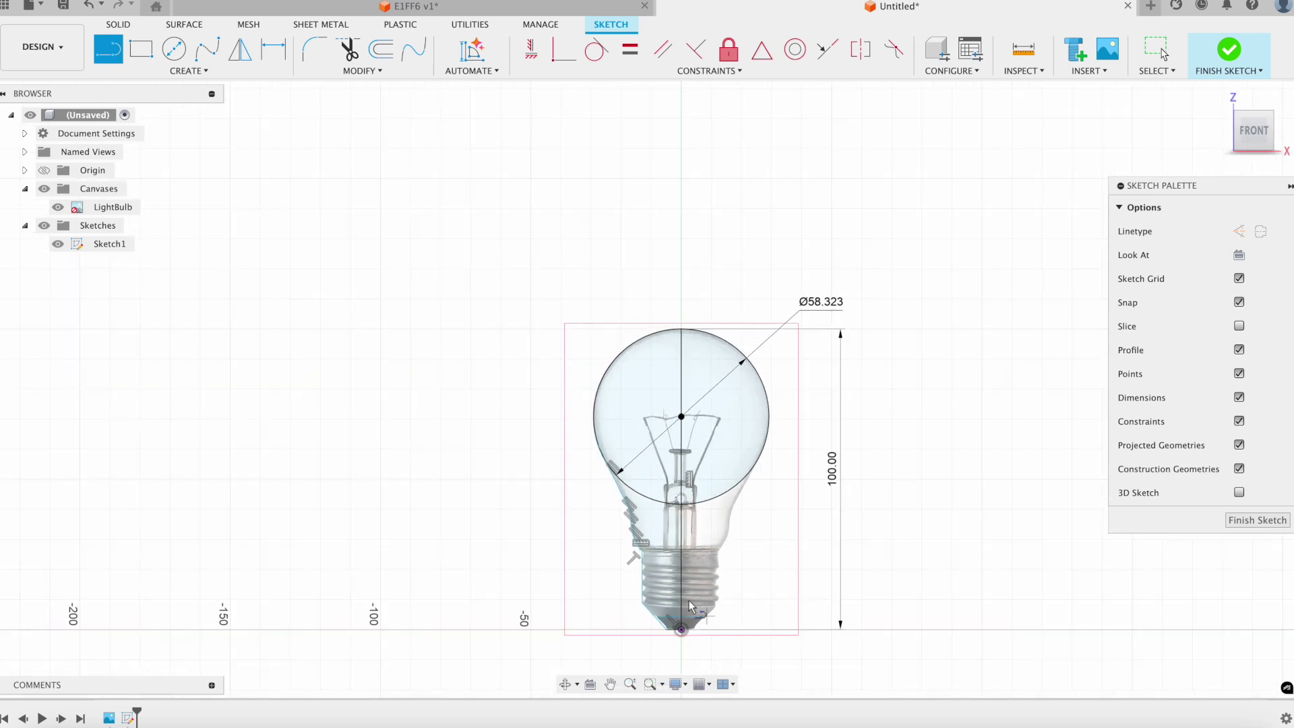
{"action": "scroll", "coordinate": [709, 505], "scroll_direction": "up", "scroll_amount": 2}
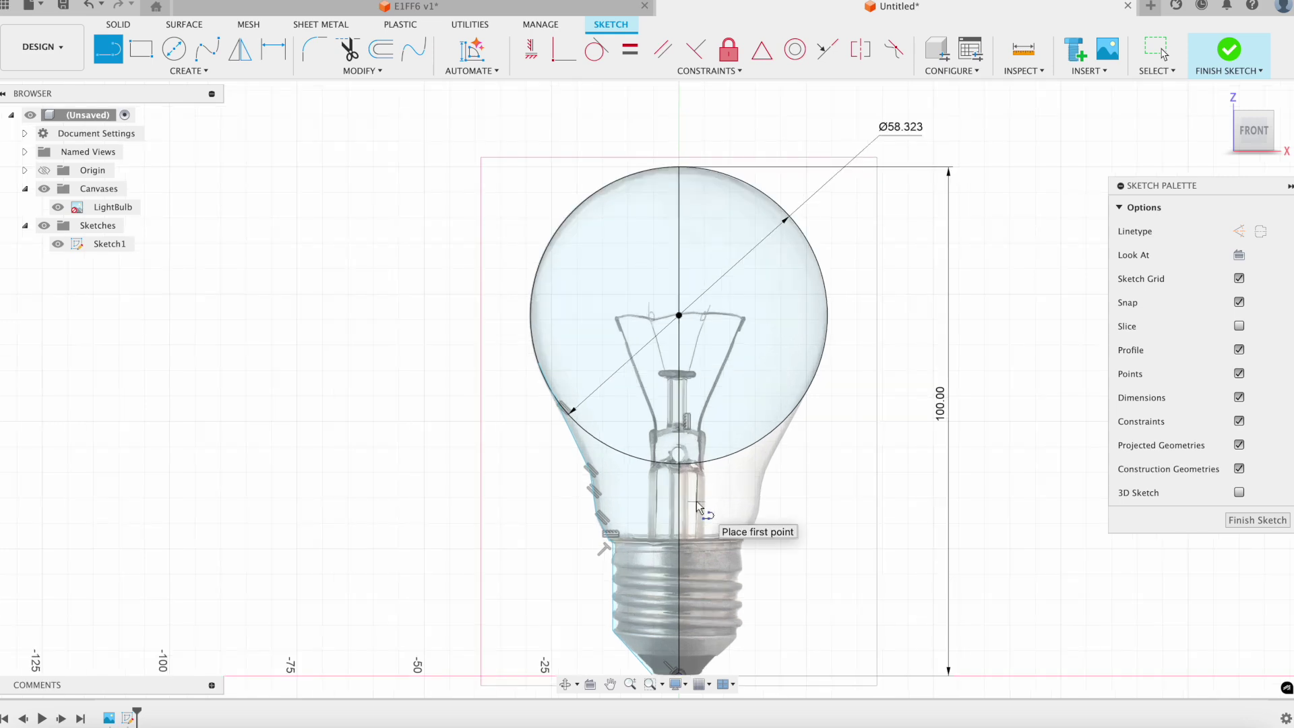
{"action": "key", "text": "d"}
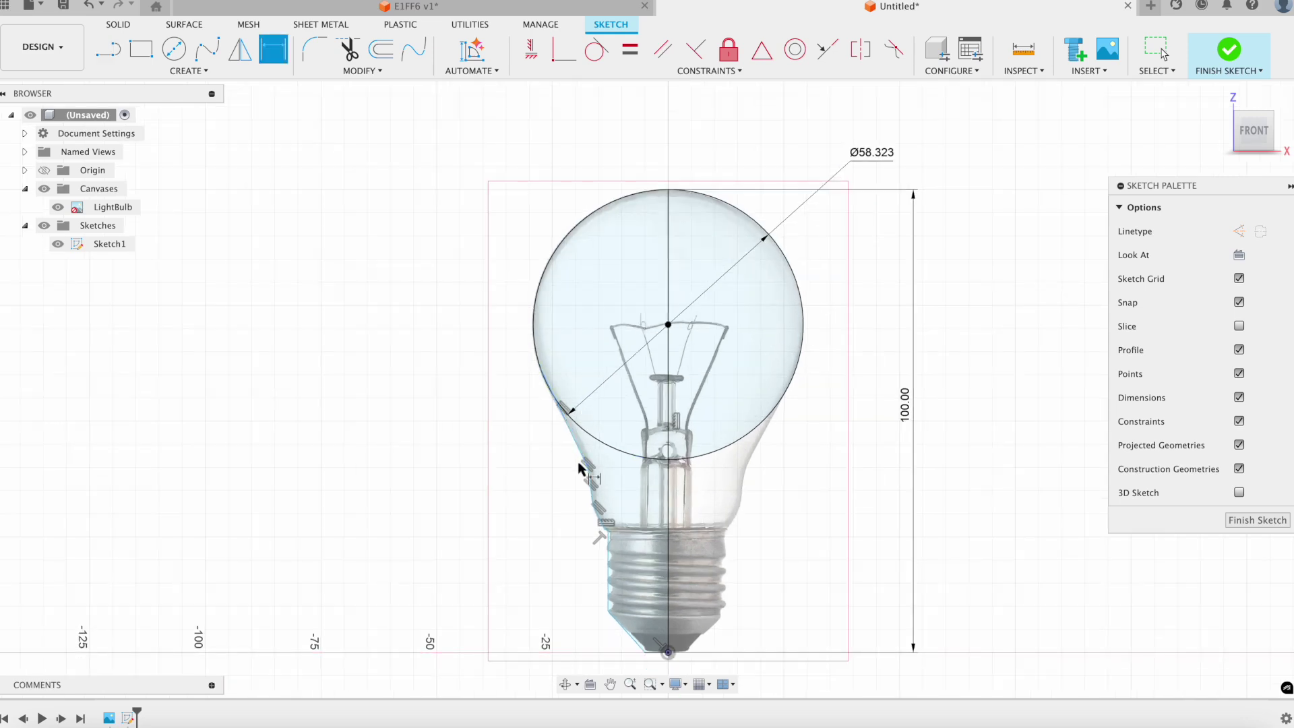
{"action": "scroll", "coordinate": [579, 465], "scroll_direction": "up", "scroll_amount": 1}
{"action": "scroll", "coordinate": [643, 492], "scroll_direction": "down", "scroll_amount": 2}
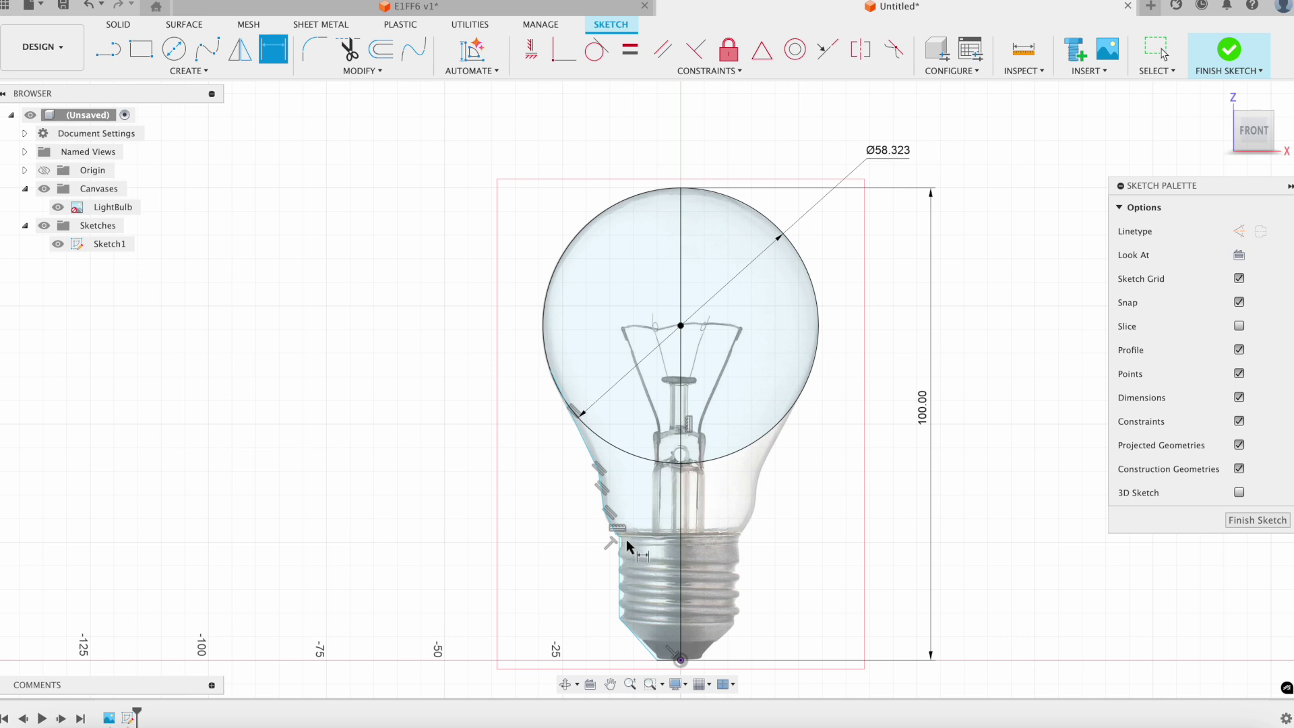
{"action": "scroll", "coordinate": [625, 560], "scroll_direction": "up", "scroll_amount": 1}
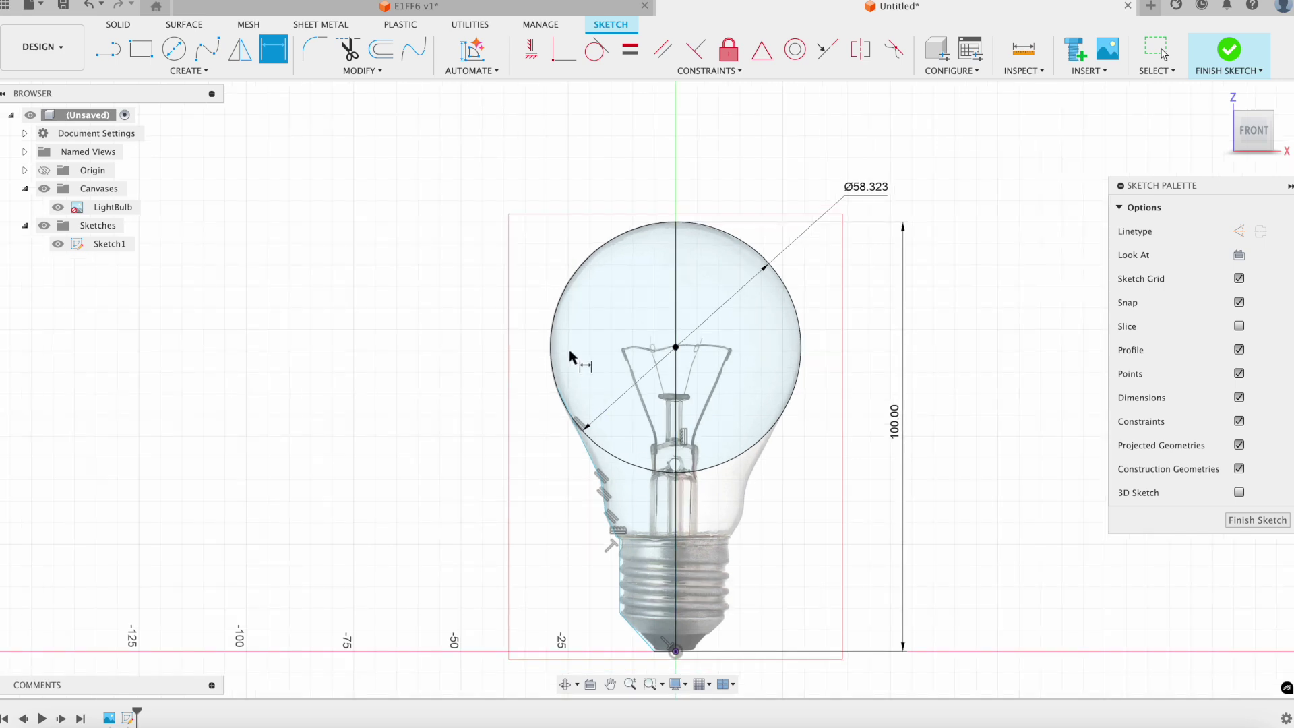
{"action": "key", "text": "Escape"}
Step: Apply a Tangent constraint between the upper neck line and the glass circle
{"action": "scroll", "coordinate": [547, 428], "scroll_direction": "up", "scroll_amount": 2}
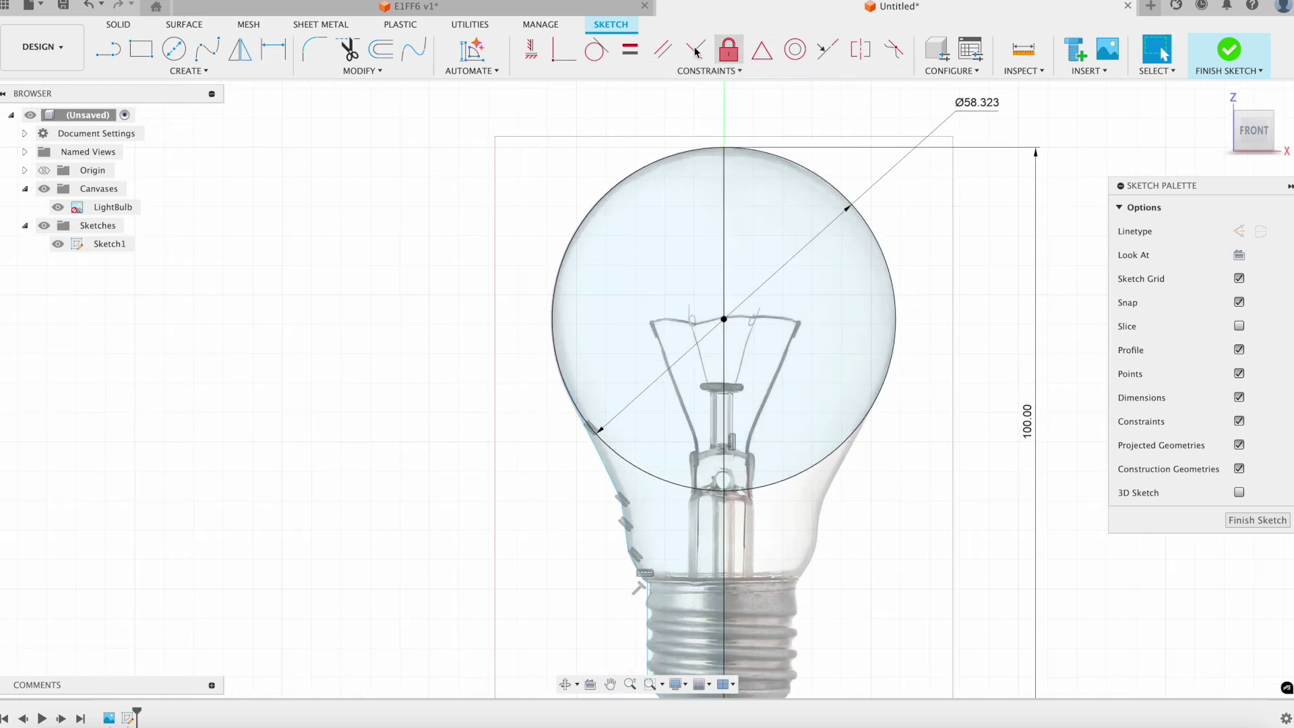
{"action": "left_click", "coordinate": [596, 49]}
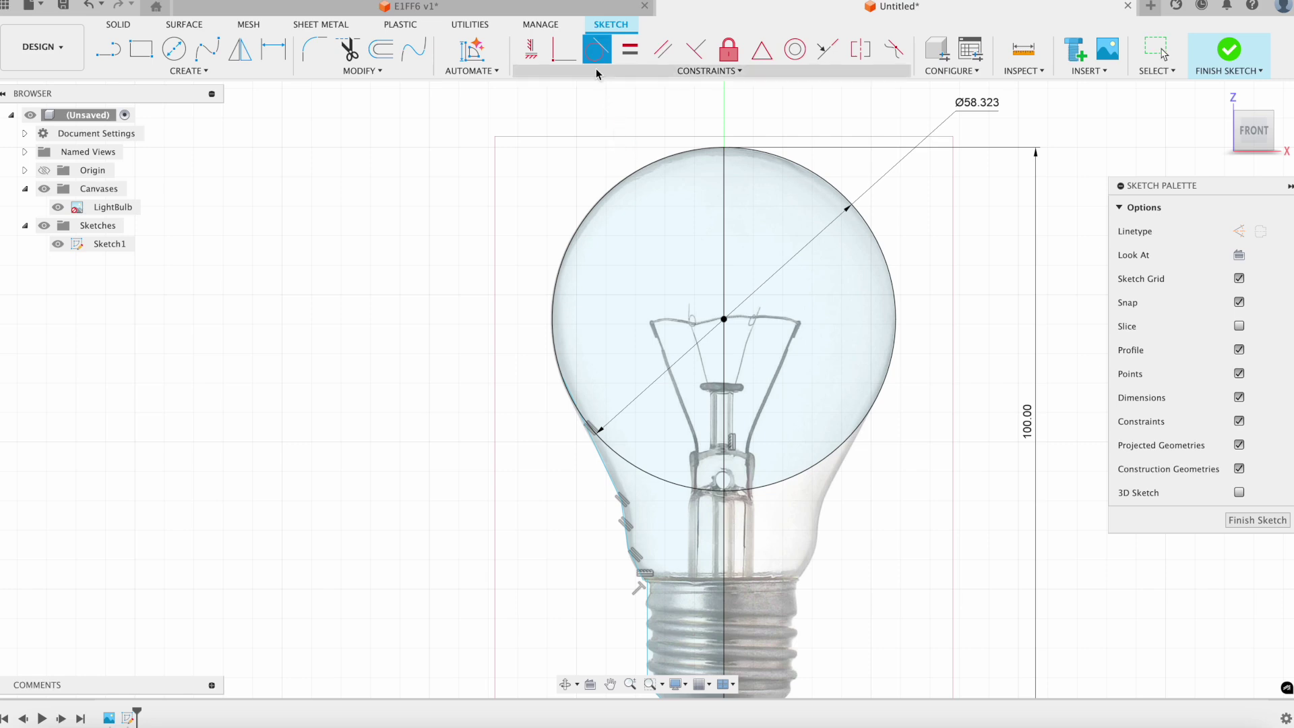
{"action": "left_click", "coordinate": [605, 458]}
{"action": "left_click", "coordinate": [550, 327]}
{"action": "scroll", "coordinate": [613, 468], "scroll_direction": "down", "scroll_amount": 2}
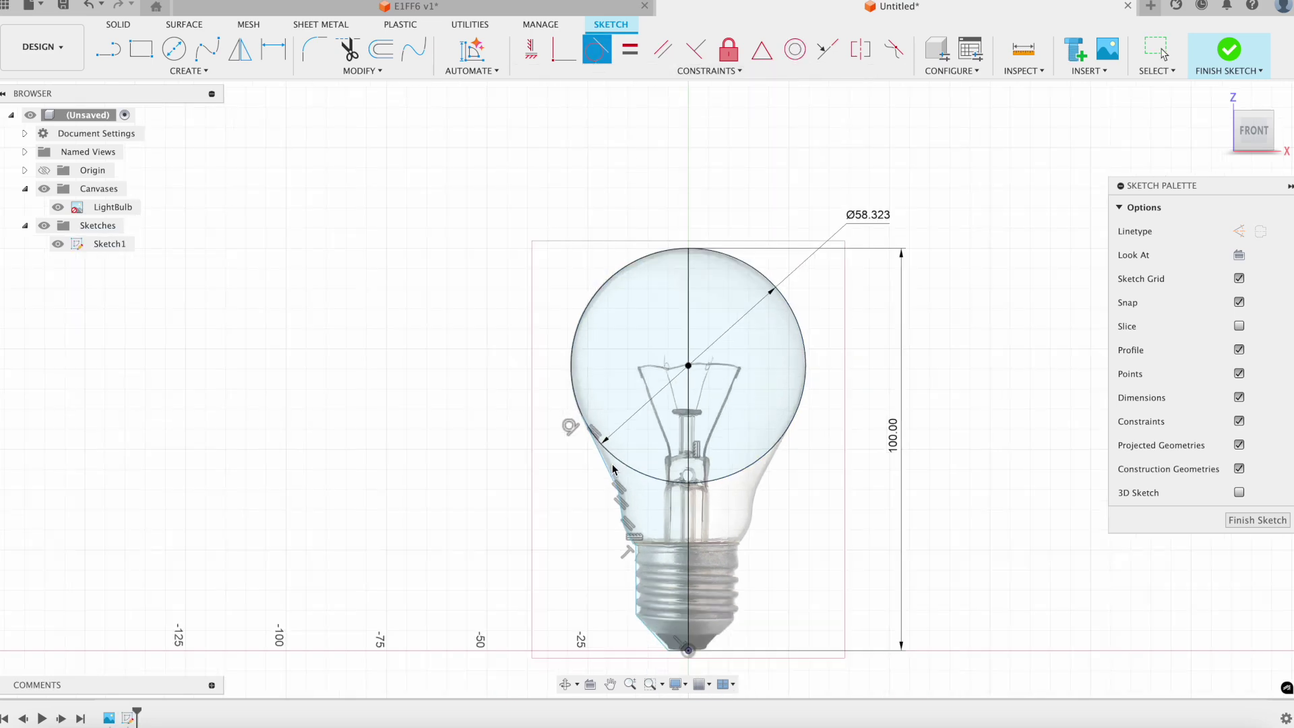
Step: Dimension the vertical distance from the origin to the point where the neck line meets the circle, placing it beside the bulb
{"action": "scroll", "coordinate": [612, 458], "scroll_direction": "up", "scroll_amount": 3}
{"action": "scroll", "coordinate": [614, 460], "scroll_direction": "down", "scroll_amount": 2}
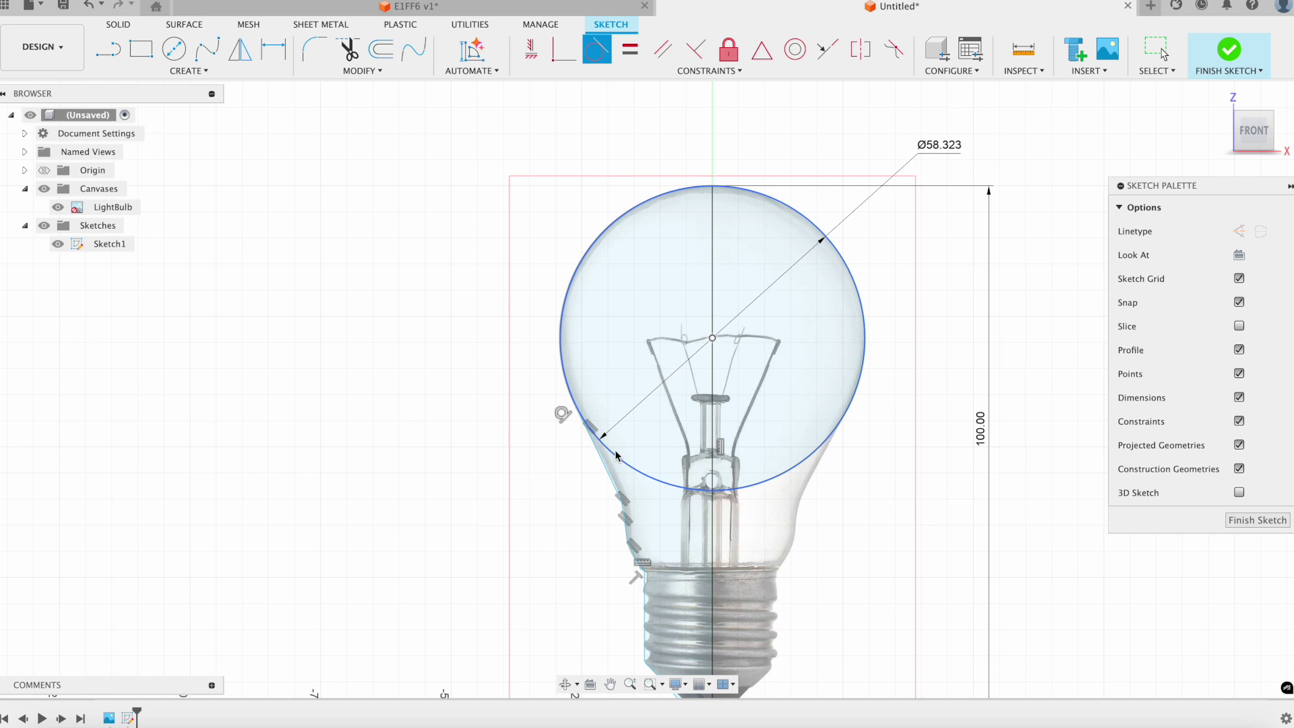
{"action": "key", "text": "d"}
{"action": "left_click", "coordinate": [575, 404]}
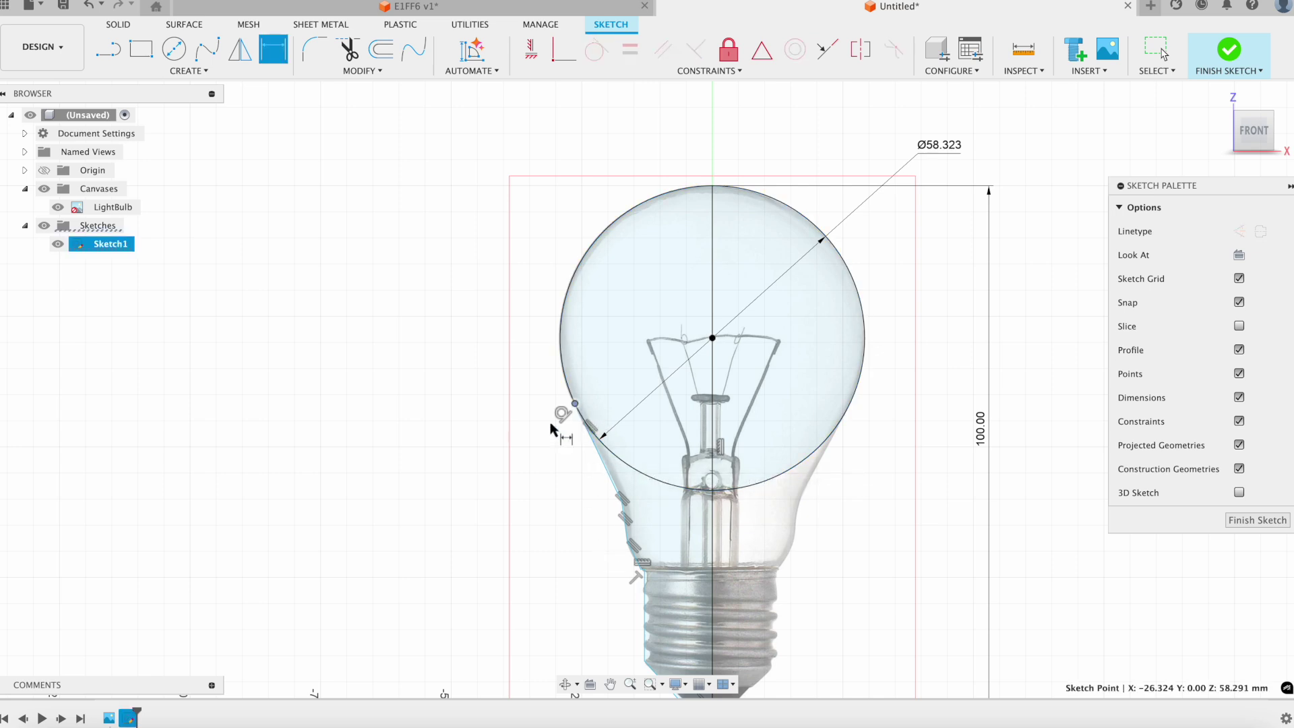
{"action": "scroll", "coordinate": [551, 426], "scroll_direction": "down", "scroll_amount": 3}
{"action": "left_click", "coordinate": [633, 570]}
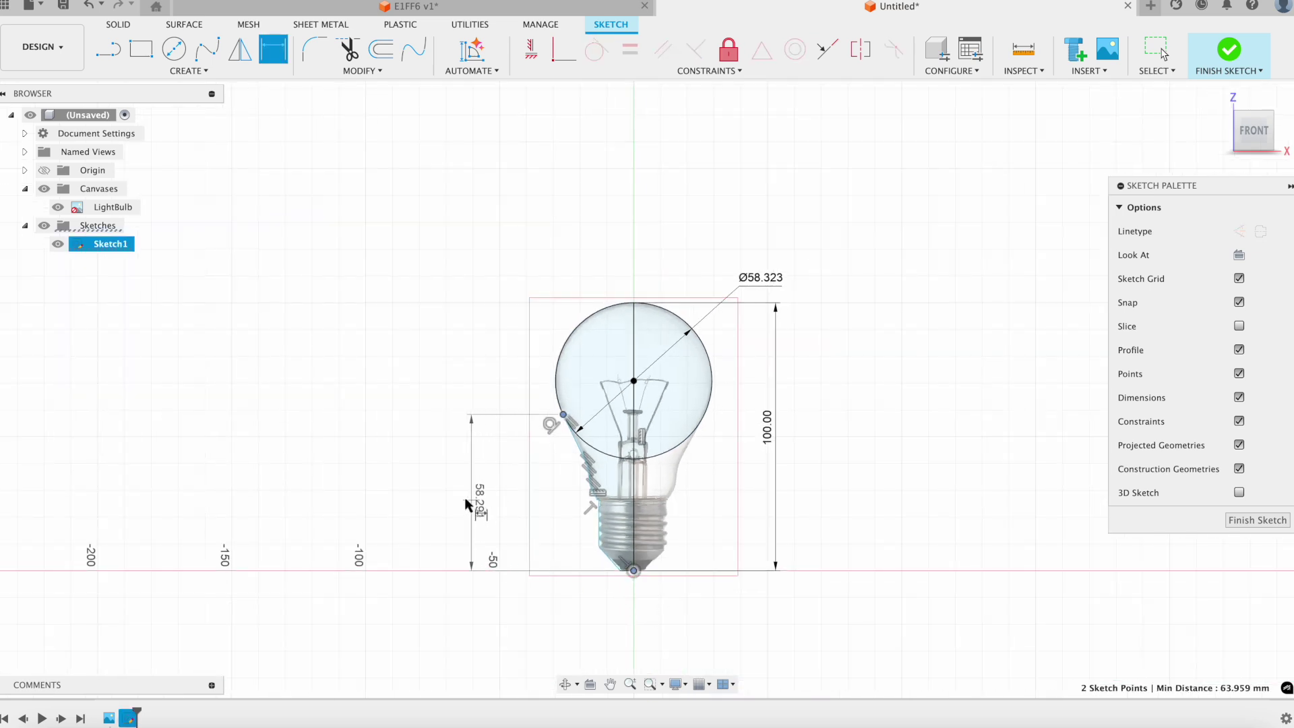
{"action": "left_click", "coordinate": [466, 499]}
{"action": "scroll", "coordinate": [603, 516], "scroll_direction": "up", "scroll_amount": 1}
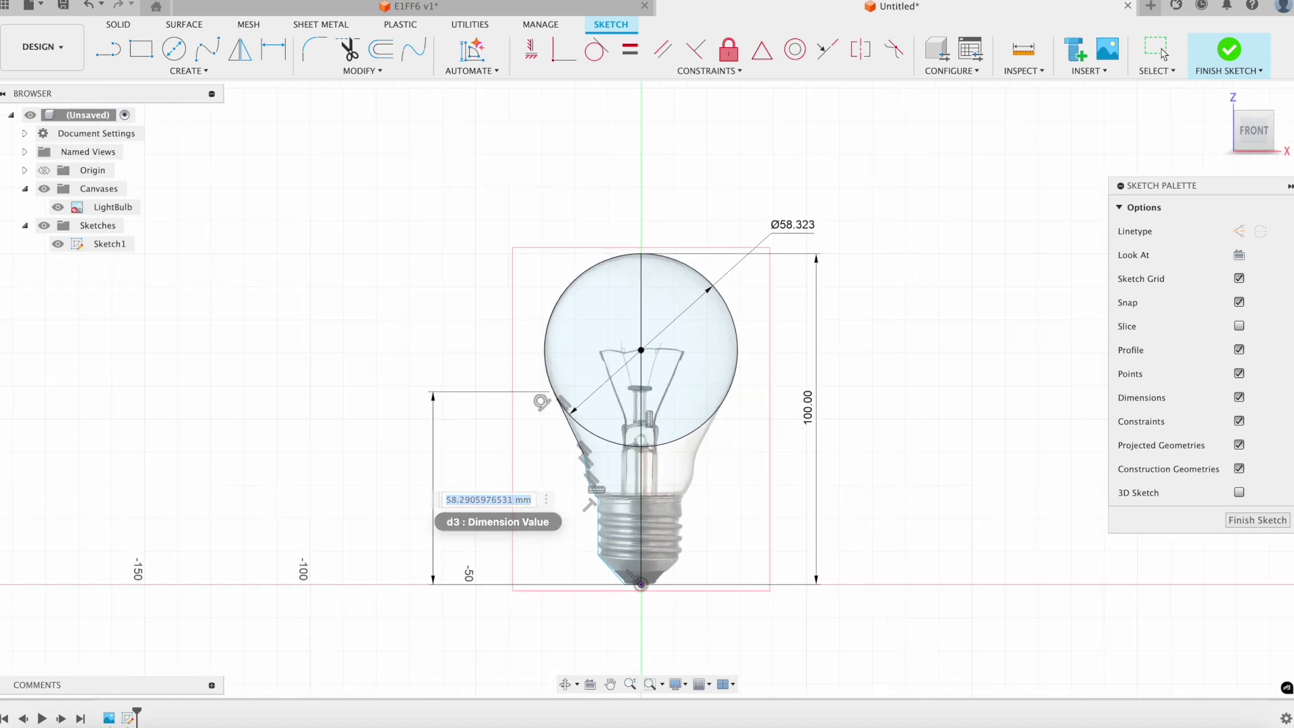
{"action": "key", "text": "Return"}
Step: Dimension the vertical distance from the origin to the lower end of the tangent neck line, inside the previous height dimension
{"action": "scroll", "coordinate": [602, 516], "scroll_direction": "up", "scroll_amount": 2}
{"action": "scroll", "coordinate": [557, 432], "scroll_direction": "up", "scroll_amount": 1}
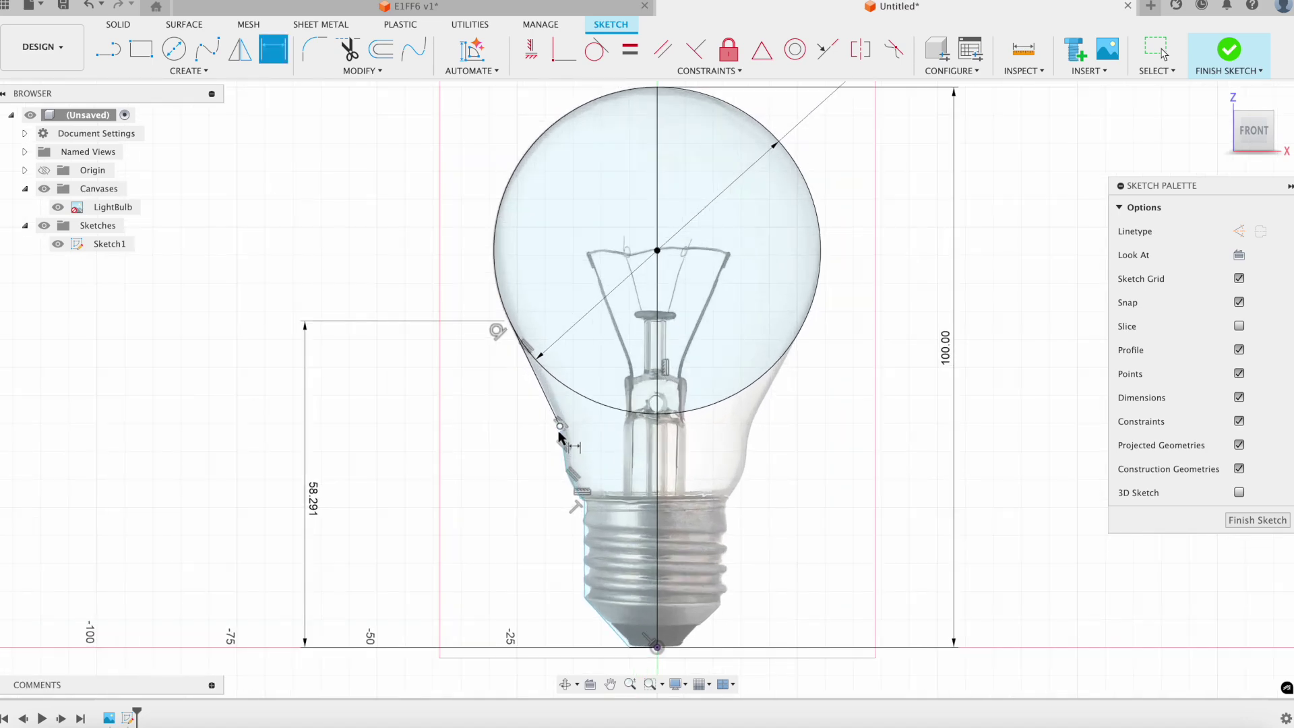
{"action": "left_click", "coordinate": [560, 428]}
{"action": "left_click", "coordinate": [656, 648]}
{"action": "scroll", "coordinate": [539, 577], "scroll_direction": "down", "scroll_amount": 2}
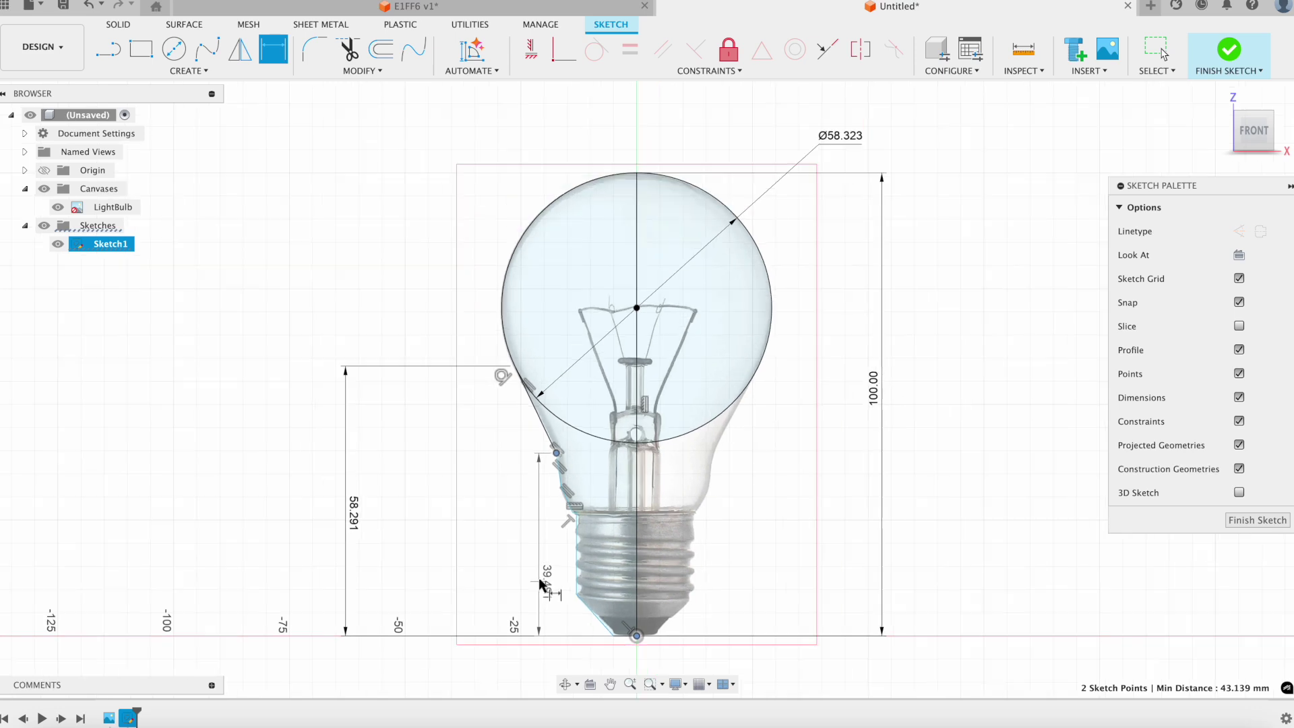
{"action": "left_click", "coordinate": [450, 565]}
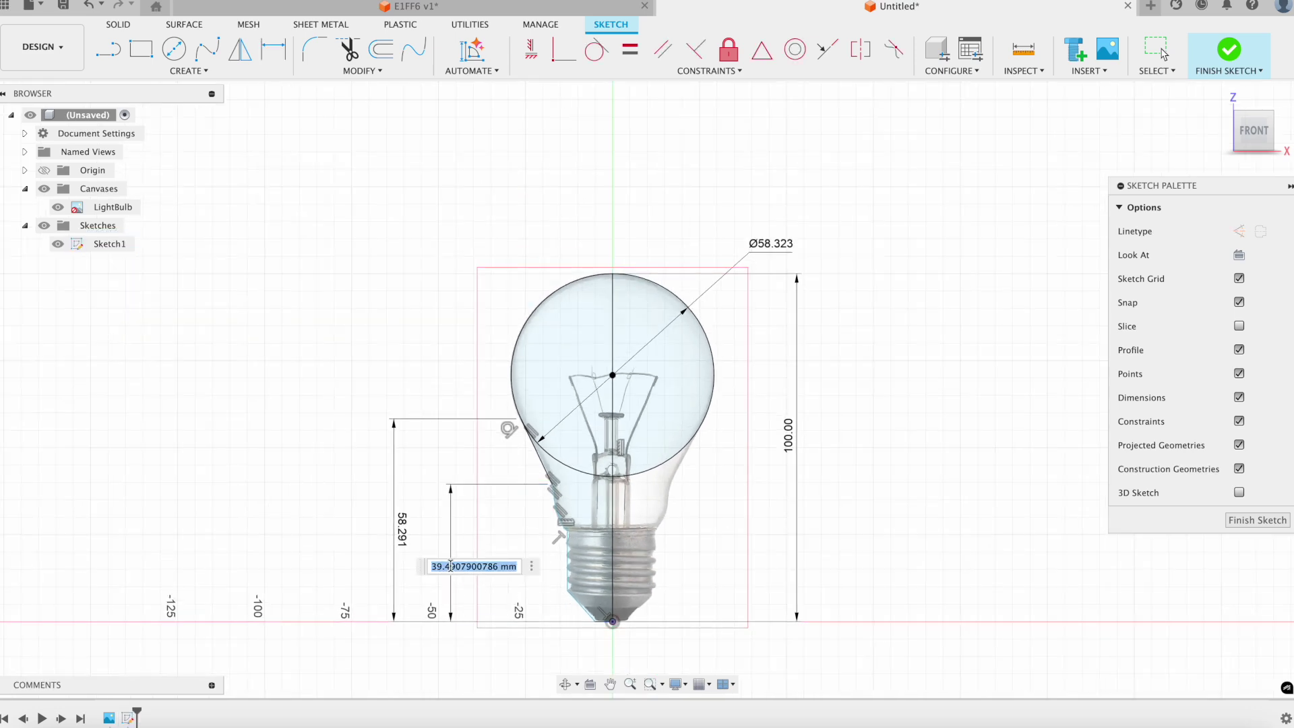
{"action": "key", "text": "Return"}
Step: Dimension the horizontal distance from the origin to the neck vertex just below the tangent line, placing it under the bulb
{"action": "scroll", "coordinate": [607, 630], "scroll_direction": "up", "scroll_amount": 2}
{"action": "left_click", "coordinate": [613, 618]}
{"action": "left_click", "coordinate": [533, 442]}
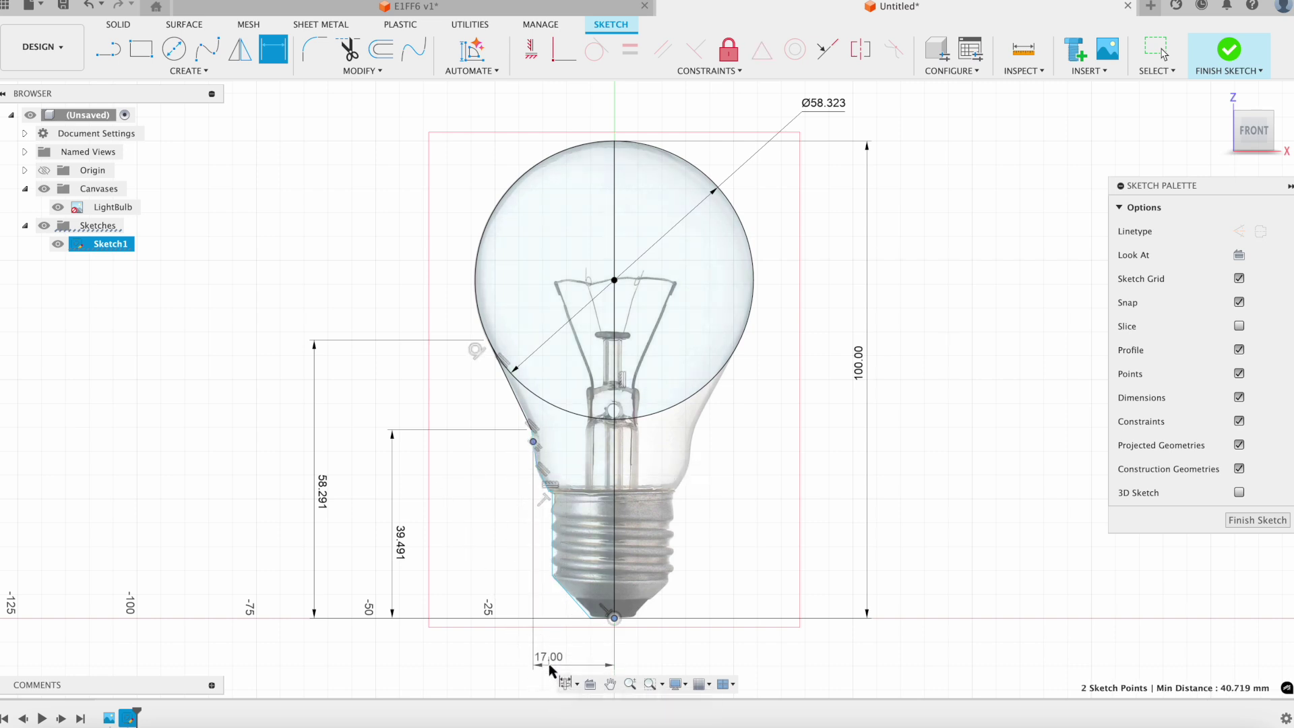
{"action": "left_click", "coordinate": [549, 666]}
{"action": "key", "text": "Return"}
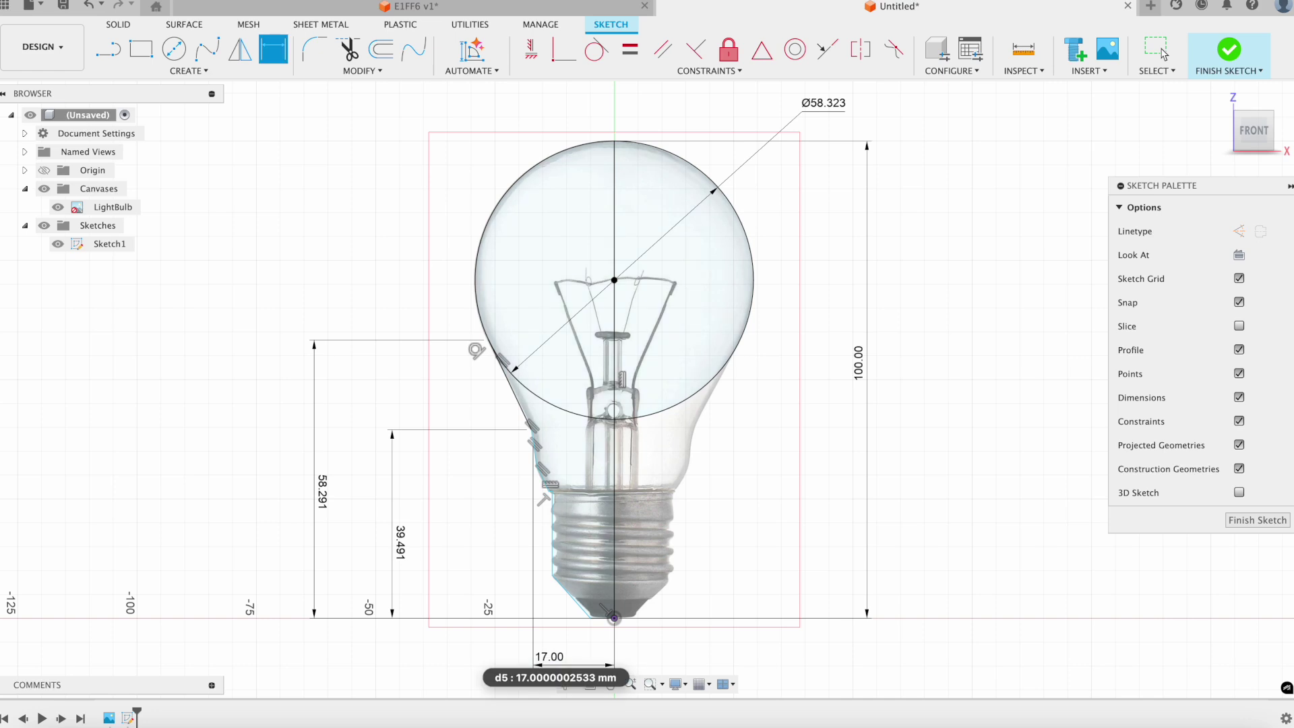
Step: Reposition the neck vertex just below the tangent line so that it follows the glass outline
{"action": "scroll", "coordinate": [533, 434], "scroll_direction": "up", "scroll_amount": 5}
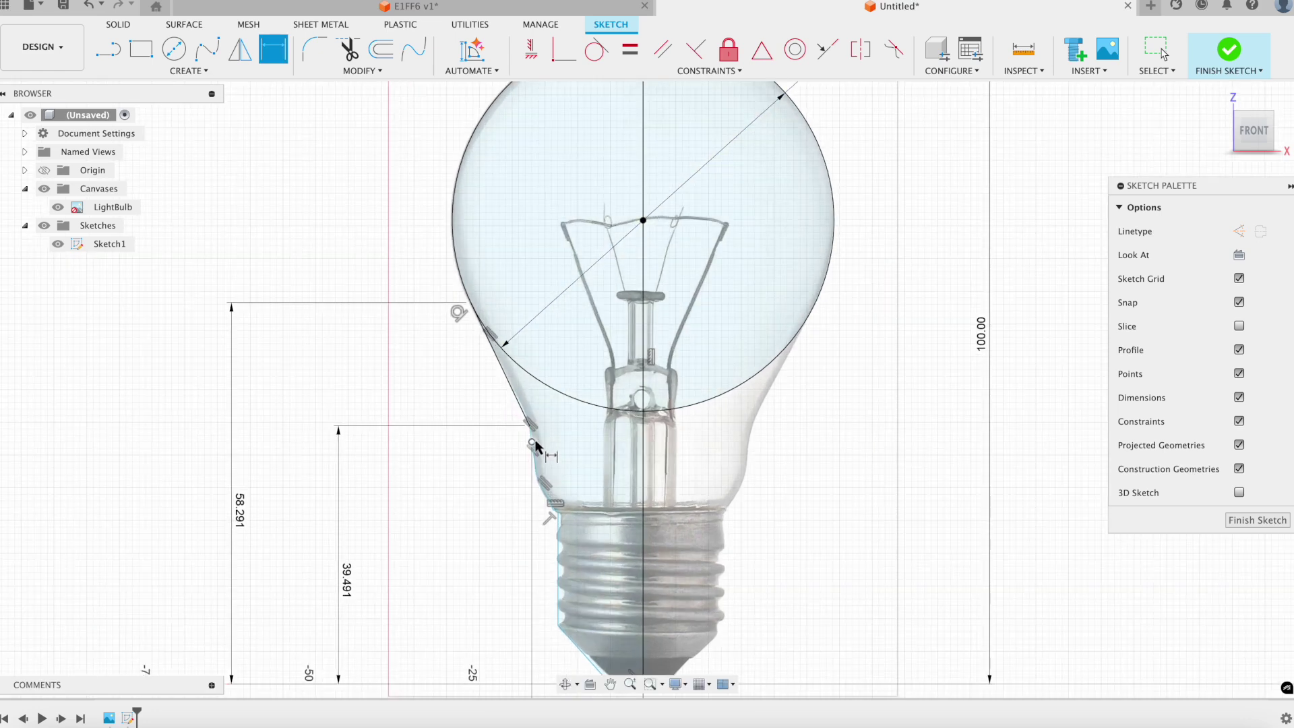
{"action": "key", "text": "Escape"}
{"action": "scroll", "coordinate": [533, 435], "scroll_direction": "down", "scroll_amount": 3}
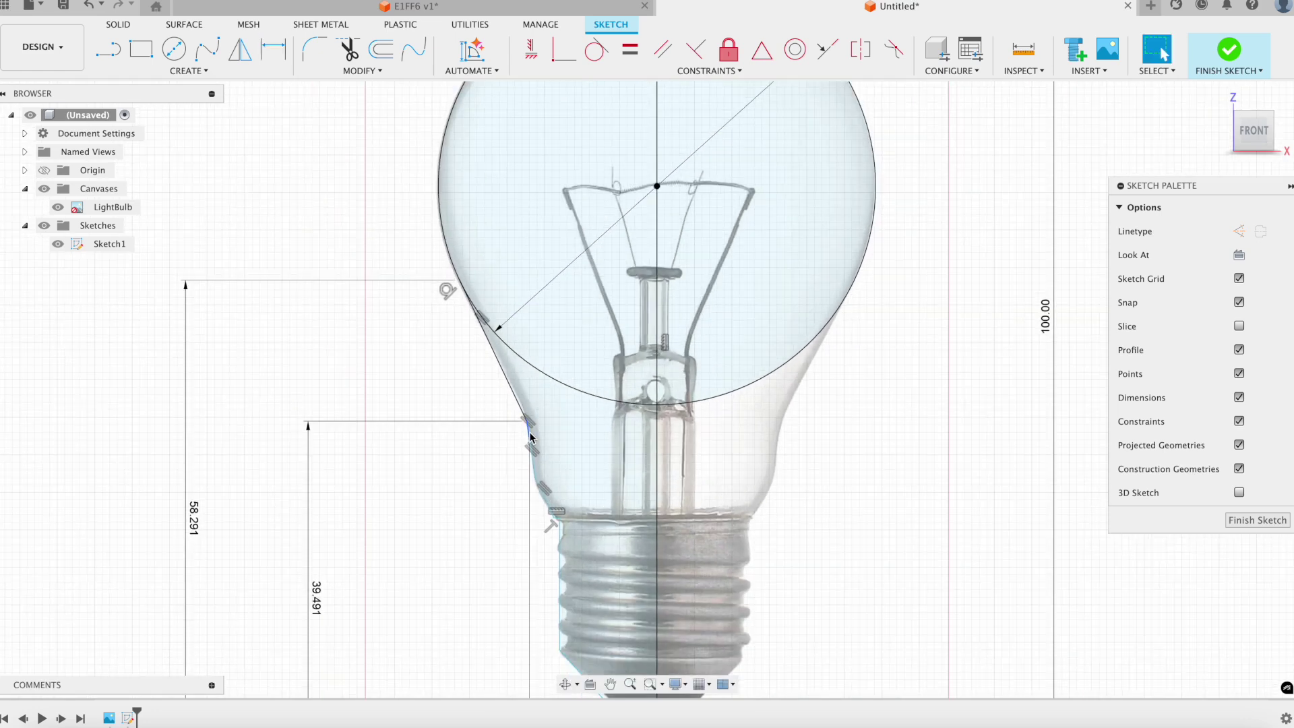
{"action": "scroll", "coordinate": [530, 435], "scroll_direction": "up", "scroll_amount": 2}
{"action": "mouse_move", "coordinate": [529, 431]}
{"action": "left_mouse_down"}
{"action": "mouse_move", "coordinate": [492, 434]}
{"action": "mouse_move", "coordinate": [536, 446]}
{"action": "left_mouse_up"}
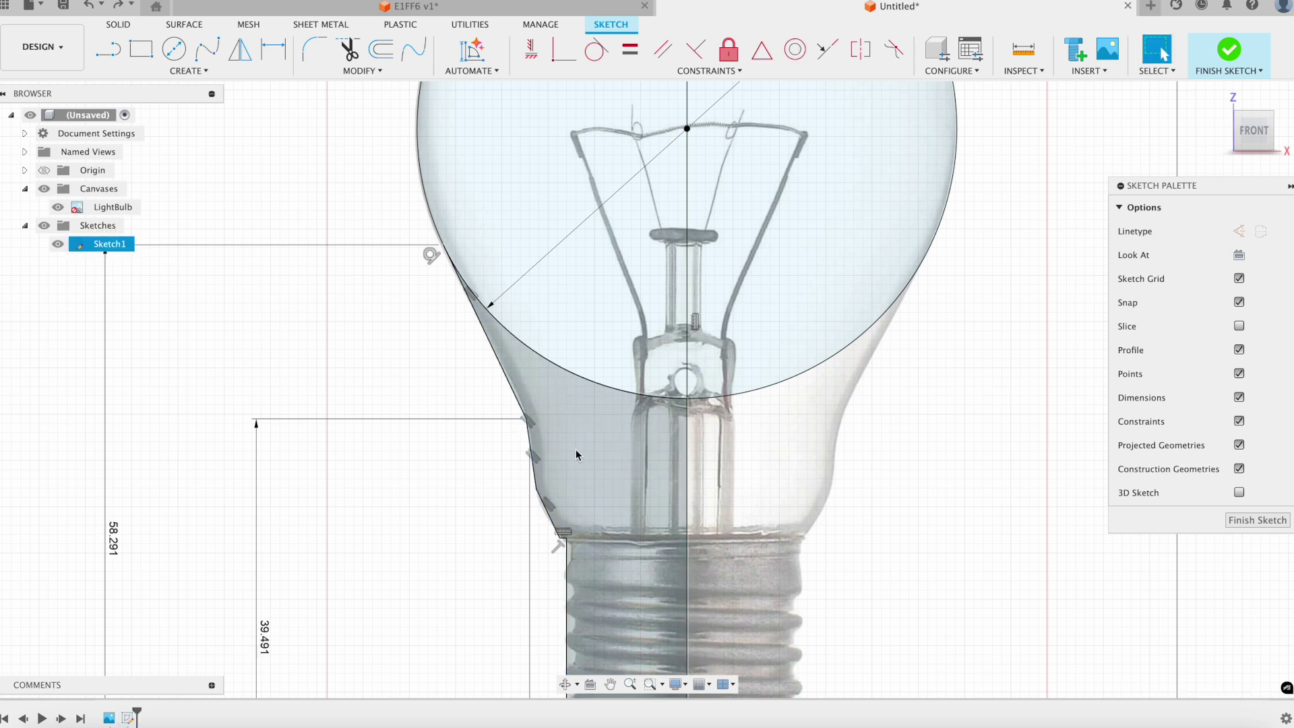
Step: Try to add another dimension between the tangent neck line's lower end and the origin
{"action": "key", "text": "d"}
{"action": "left_click", "coordinate": [526, 419]}
{"action": "scroll", "coordinate": [527, 419], "scroll_direction": "down", "scroll_amount": 2}
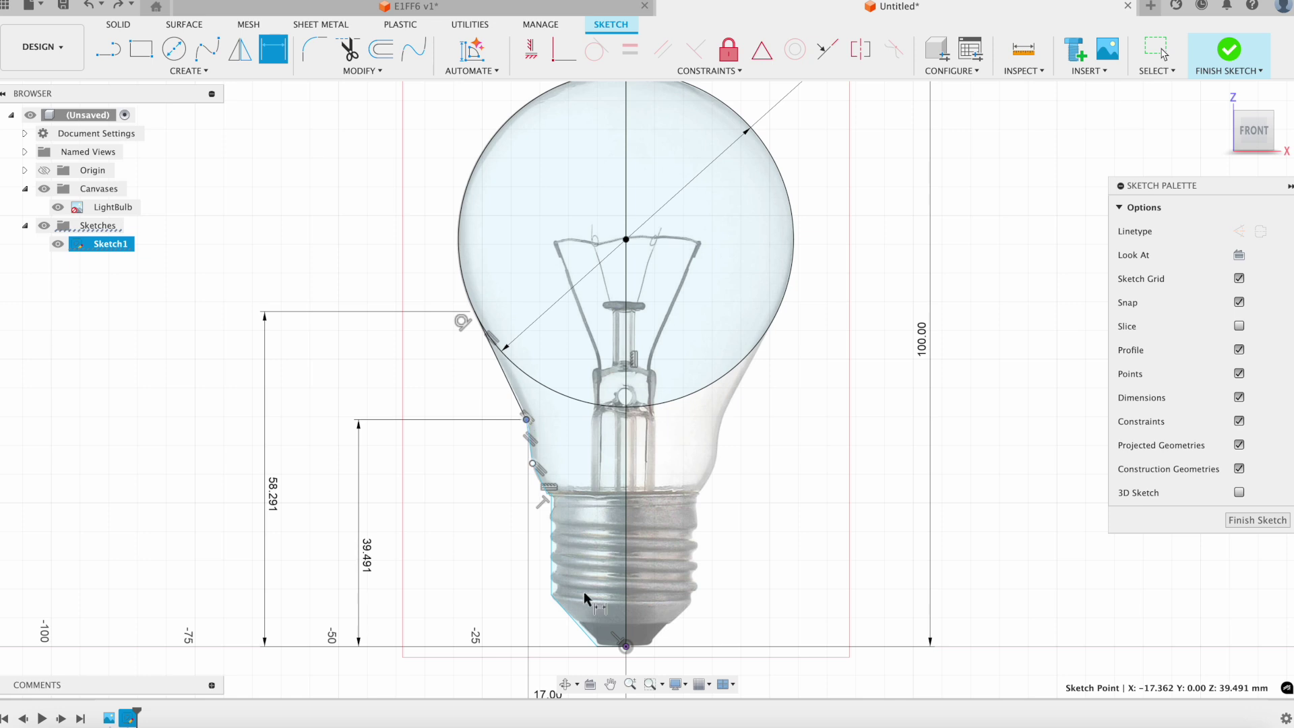
{"action": "left_click", "coordinate": [625, 647]}
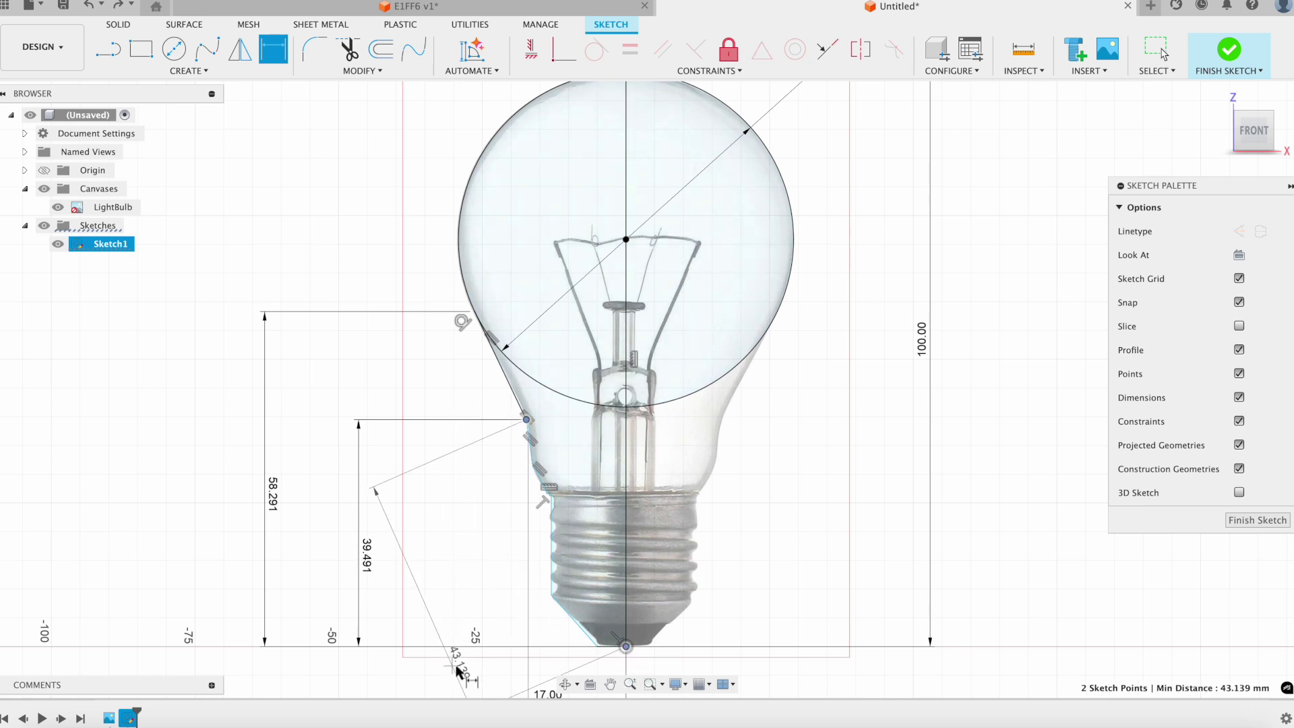
{"action": "left_click", "coordinate": [575, 671]}
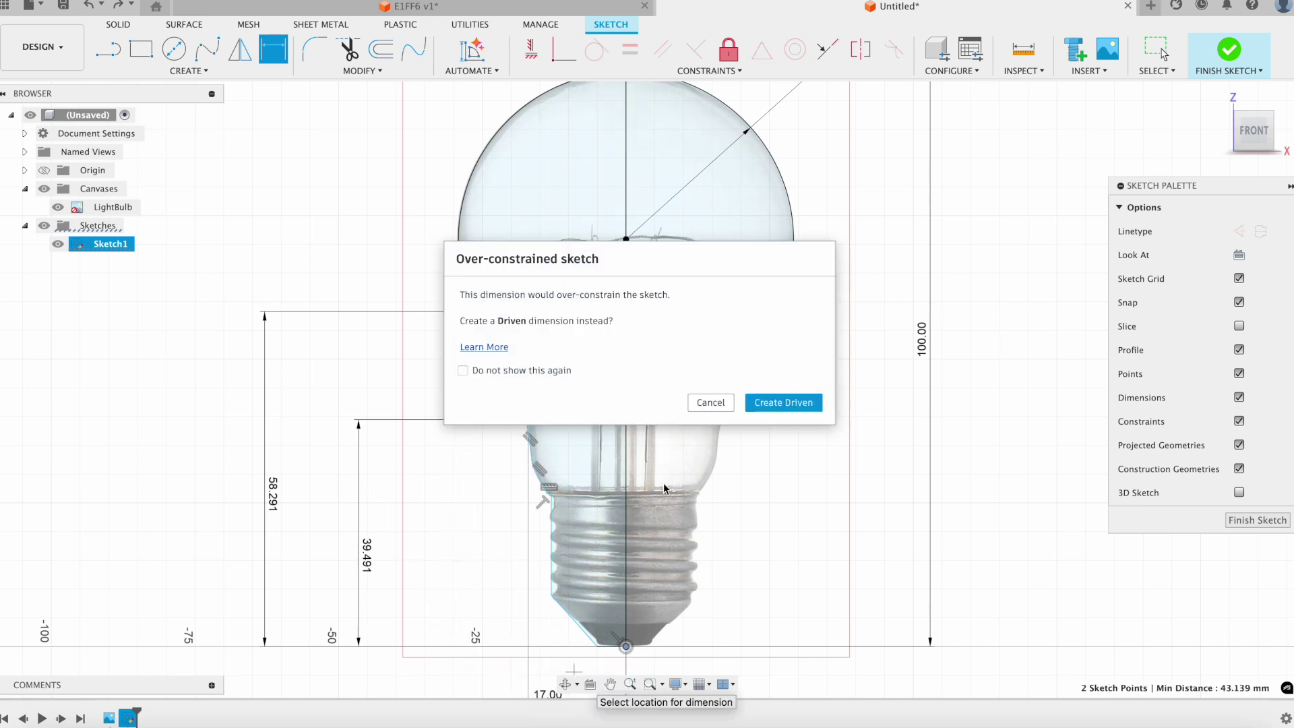
{"action": "left_click", "coordinate": [710, 402]}
{"action": "scroll", "coordinate": [563, 462], "scroll_direction": "down", "scroll_amount": 3}
{"action": "scroll", "coordinate": [600, 572], "scroll_direction": "up", "scroll_amount": 3}
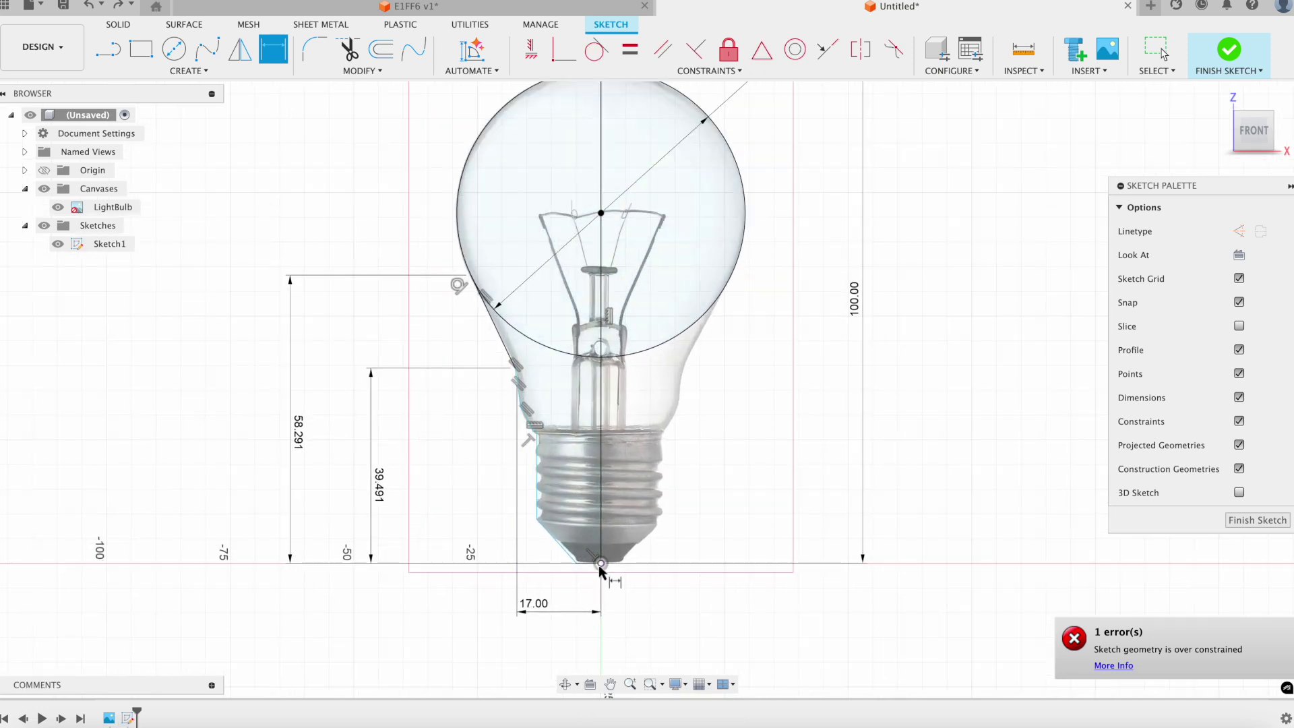
{"action": "left_click", "coordinate": [516, 370]}
{"action": "left_click", "coordinate": [454, 441]}
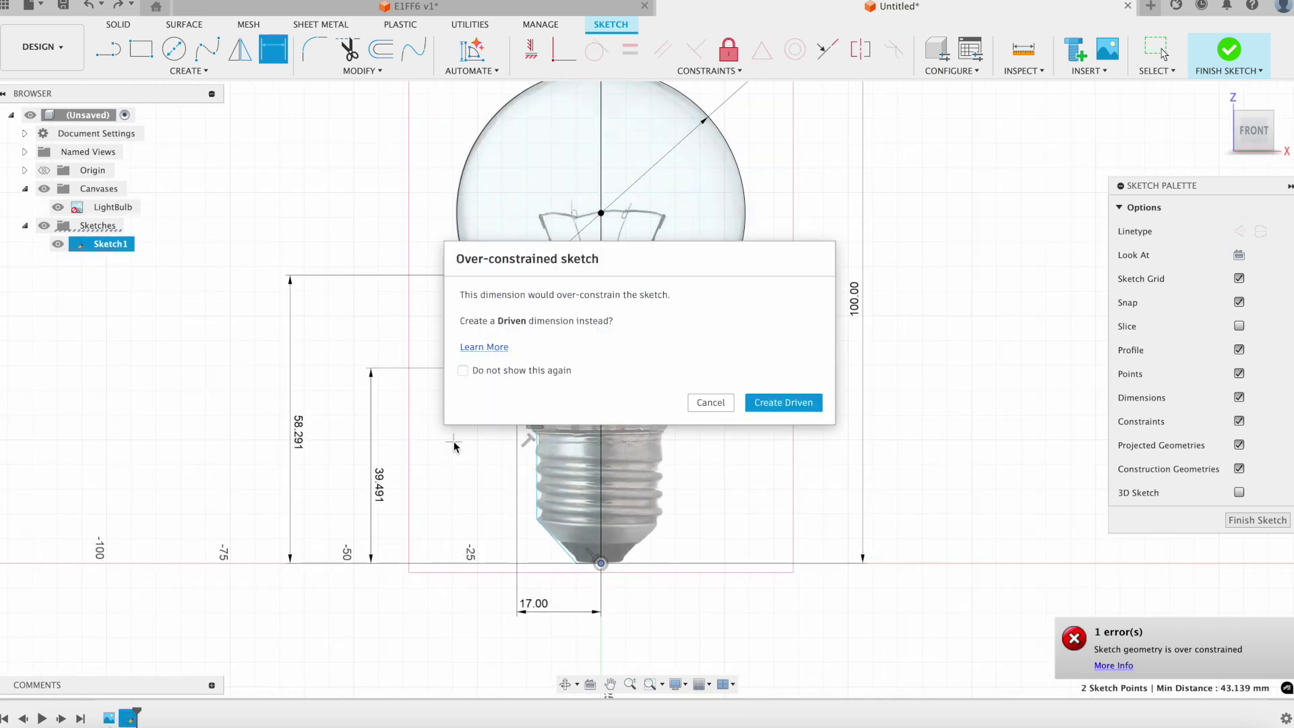
{"action": "left_click", "coordinate": [710, 403]}
Step: Dimension the length of the short neck segment just below the tangent line, placing it beside the glass outline
{"action": "left_click", "coordinate": [516, 375]}
{"action": "scroll", "coordinate": [516, 376], "scroll_direction": "up", "scroll_amount": 3}
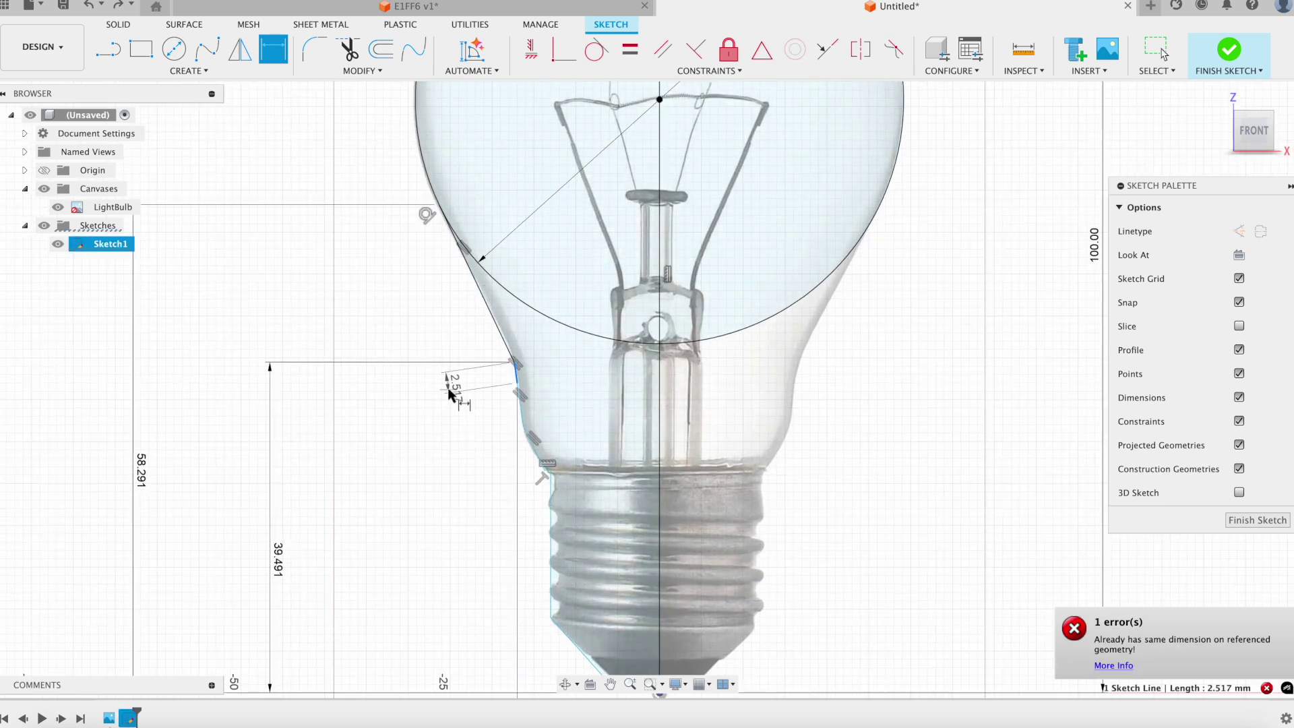
{"action": "left_click", "coordinate": [449, 393]}
{"action": "key", "text": "Return"}
Step: Dimension the horizontal distance from the origin to the second neck vertex below the tangent line, above the 17 mm dimension
{"action": "scroll", "coordinate": [461, 372], "scroll_direction": "up", "scroll_amount": 2}
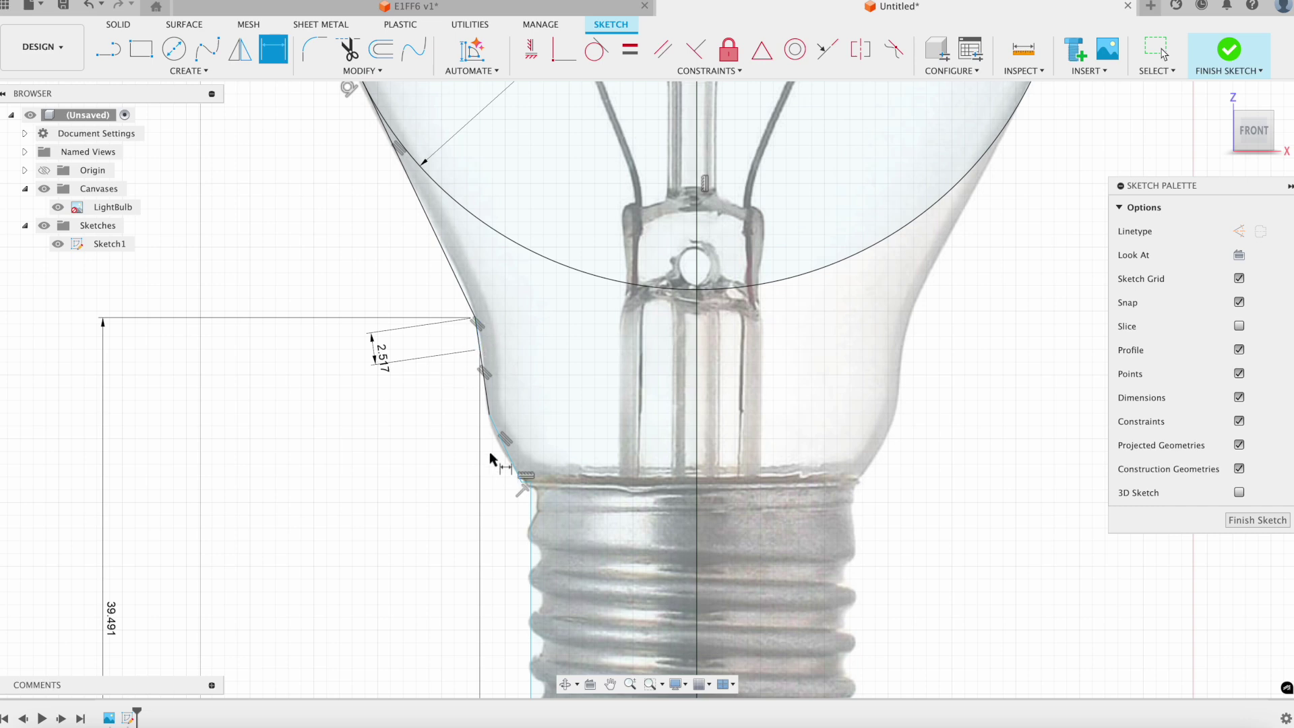
{"action": "scroll", "coordinate": [490, 458], "scroll_direction": "down", "scroll_amount": 3}
{"action": "scroll", "coordinate": [516, 510], "scroll_direction": "up", "scroll_amount": 2}
{"action": "scroll", "coordinate": [490, 431], "scroll_direction": "down", "scroll_amount": 3}
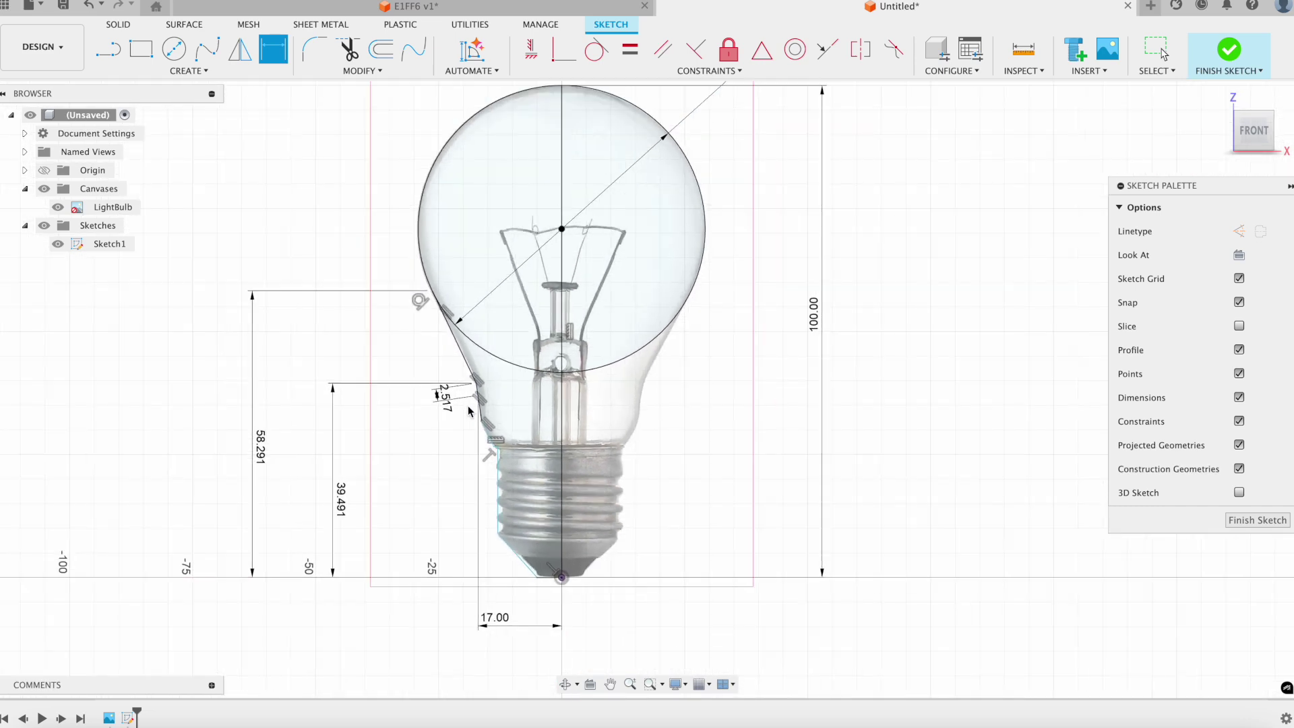
{"action": "scroll", "coordinate": [615, 530], "scroll_direction": "up", "scroll_amount": 3}
{"action": "middle_click_drag", "start_coordinate": [665, 514], "coordinate": [659, 336]}
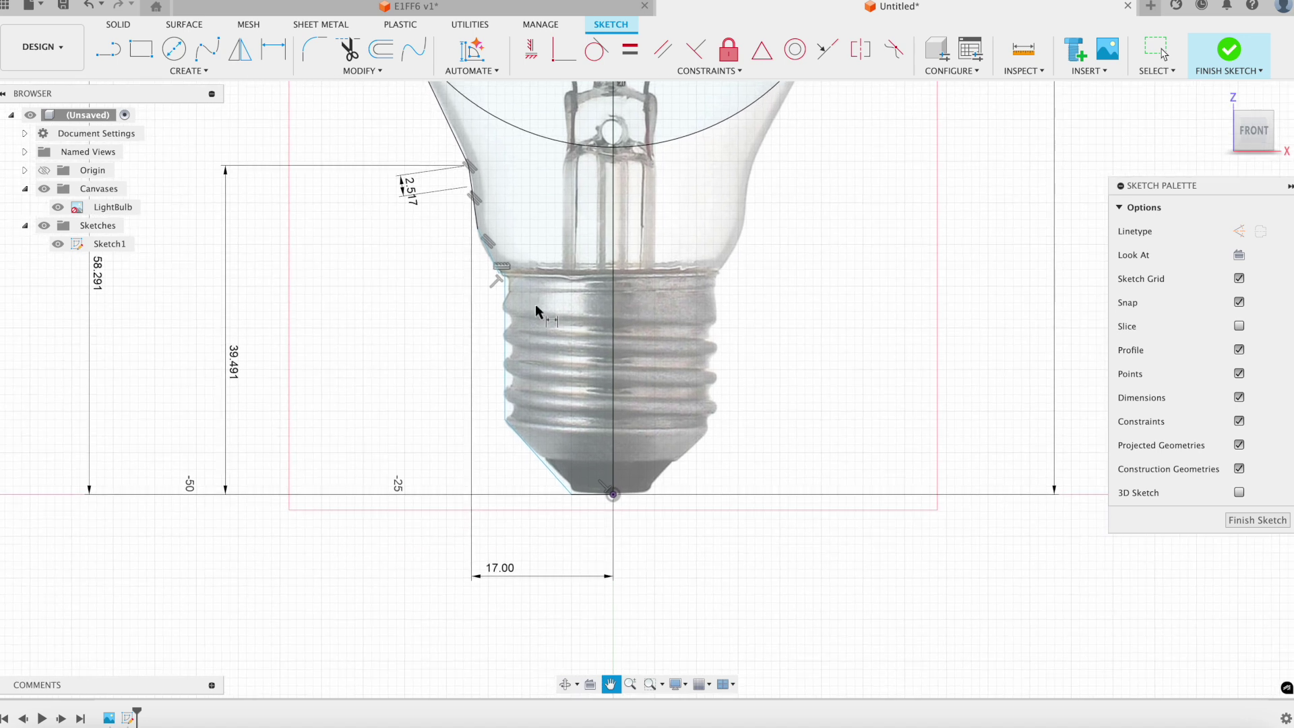
{"action": "left_click", "coordinate": [613, 494]}
{"action": "left_click", "coordinate": [612, 494]}
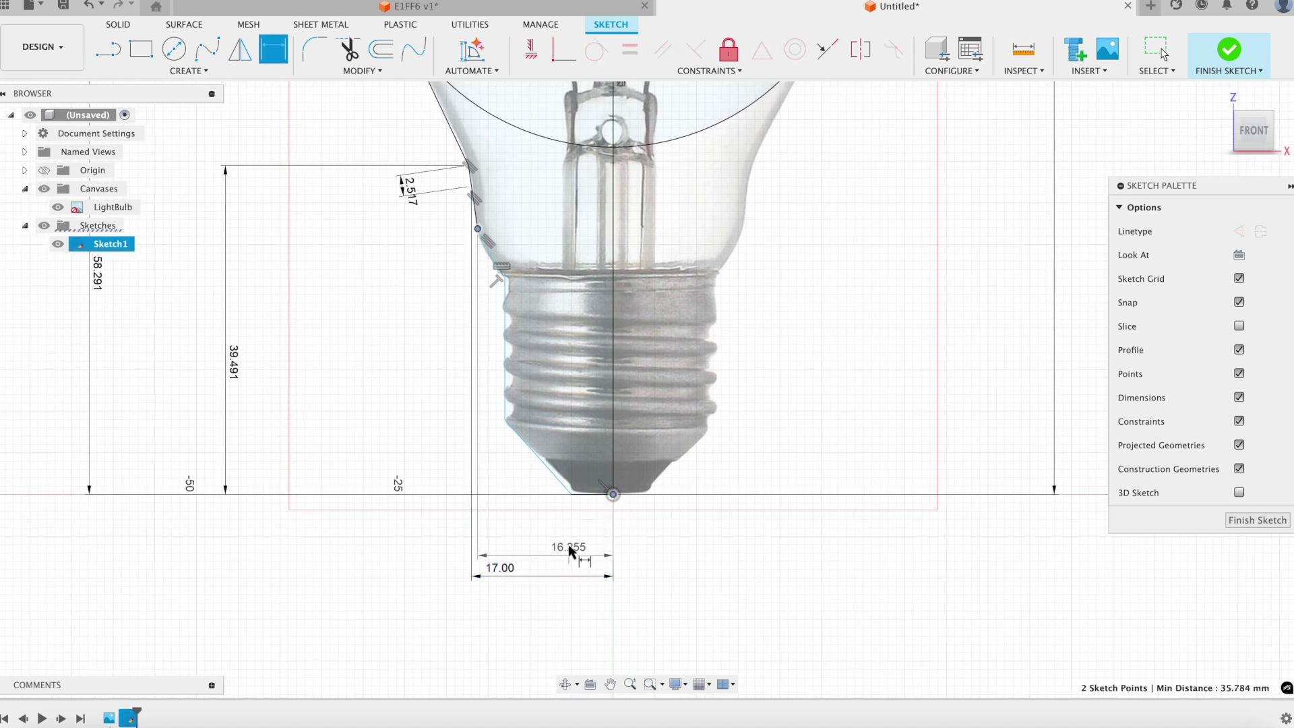
{"action": "left_click", "coordinate": [568, 543]}
{"action": "key", "text": "Return"}
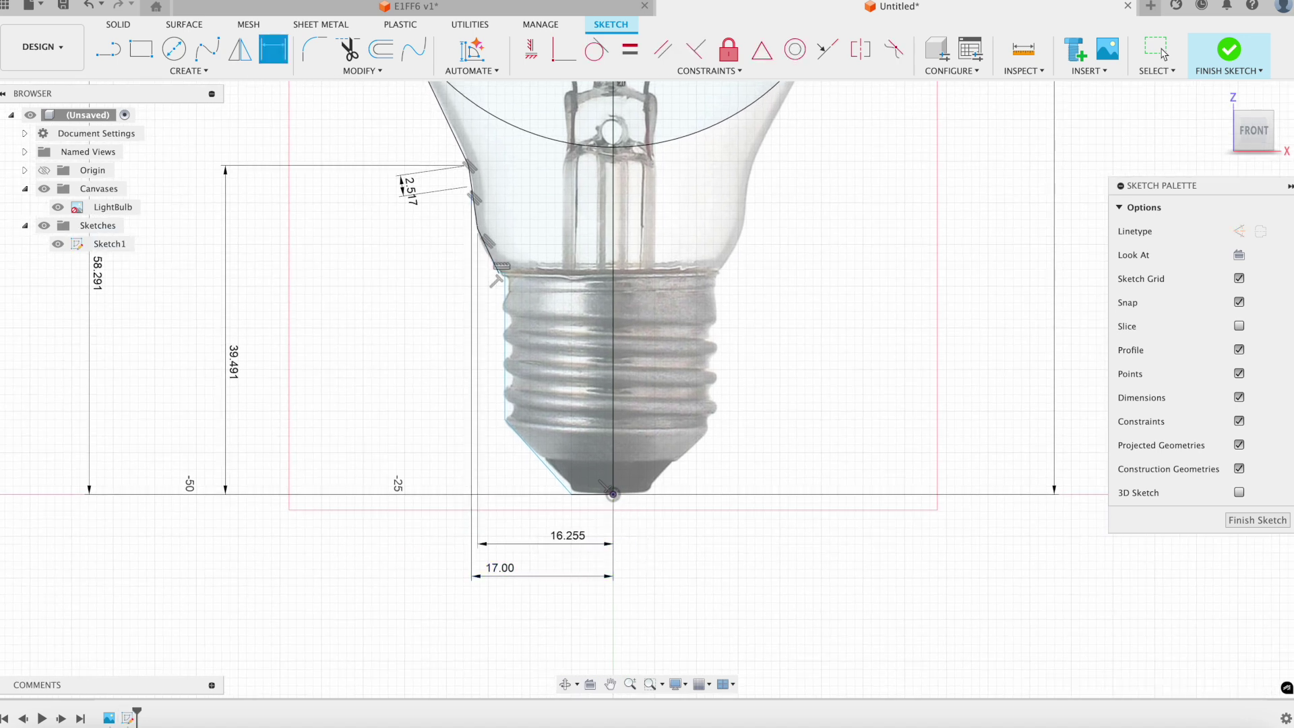
Step: Dimension the horizontal distance from the origin to the upper corner of the screw base, placing it under the bulb
{"action": "scroll", "coordinate": [511, 298], "scroll_direction": "up", "scroll_amount": 3}
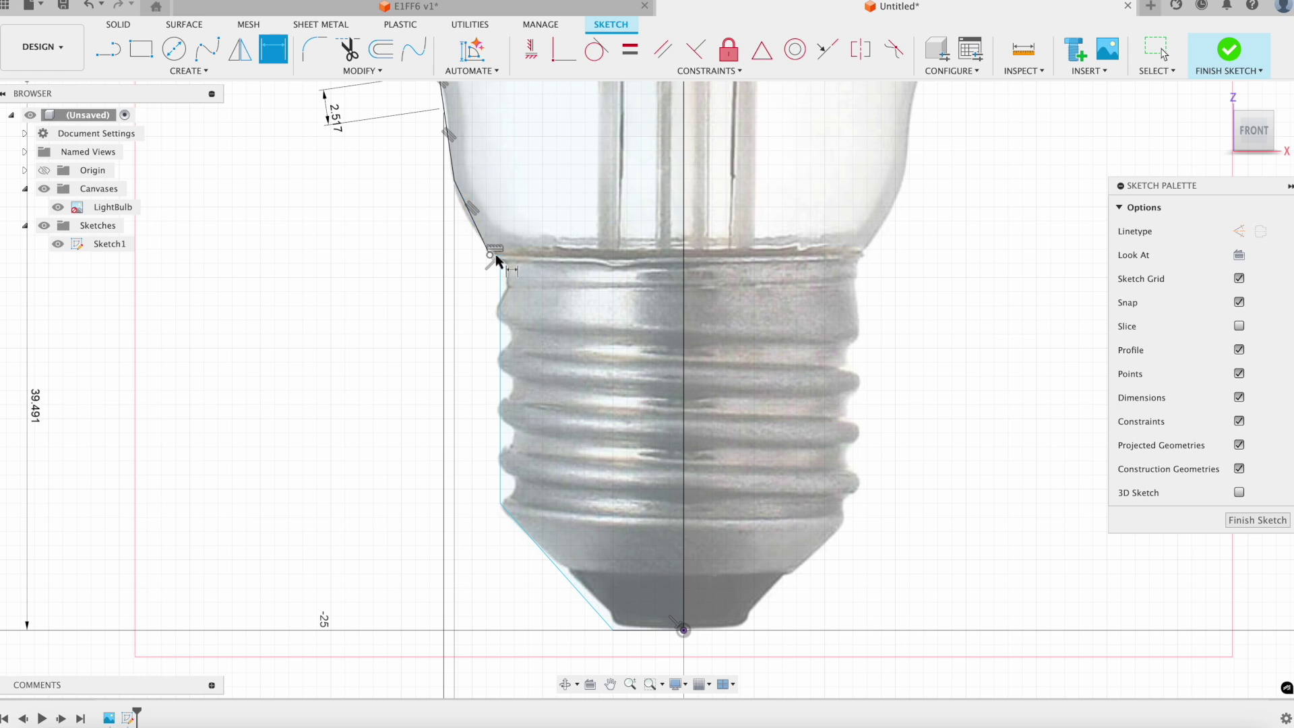
{"action": "left_click", "coordinate": [497, 259]}
{"action": "left_click", "coordinate": [684, 630]}
{"action": "scroll", "coordinate": [582, 539], "scroll_direction": "down", "scroll_amount": 3}
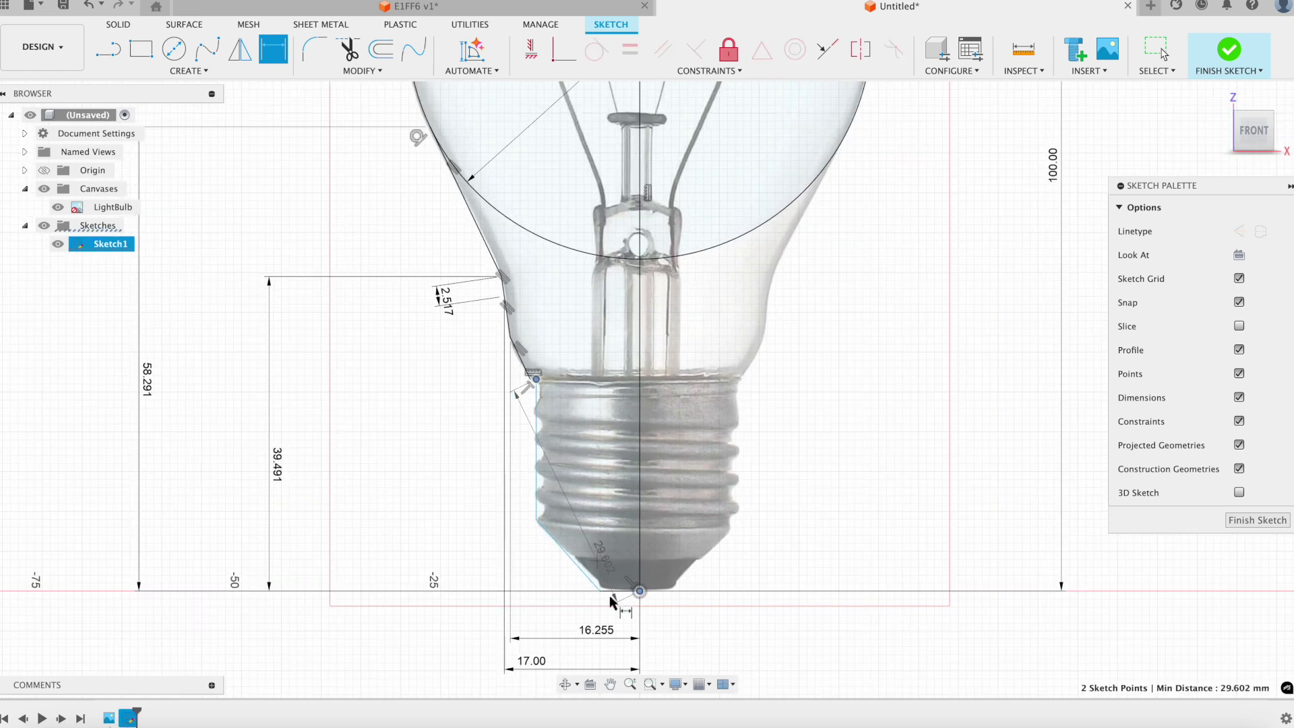
{"action": "left_click", "coordinate": [610, 613]}
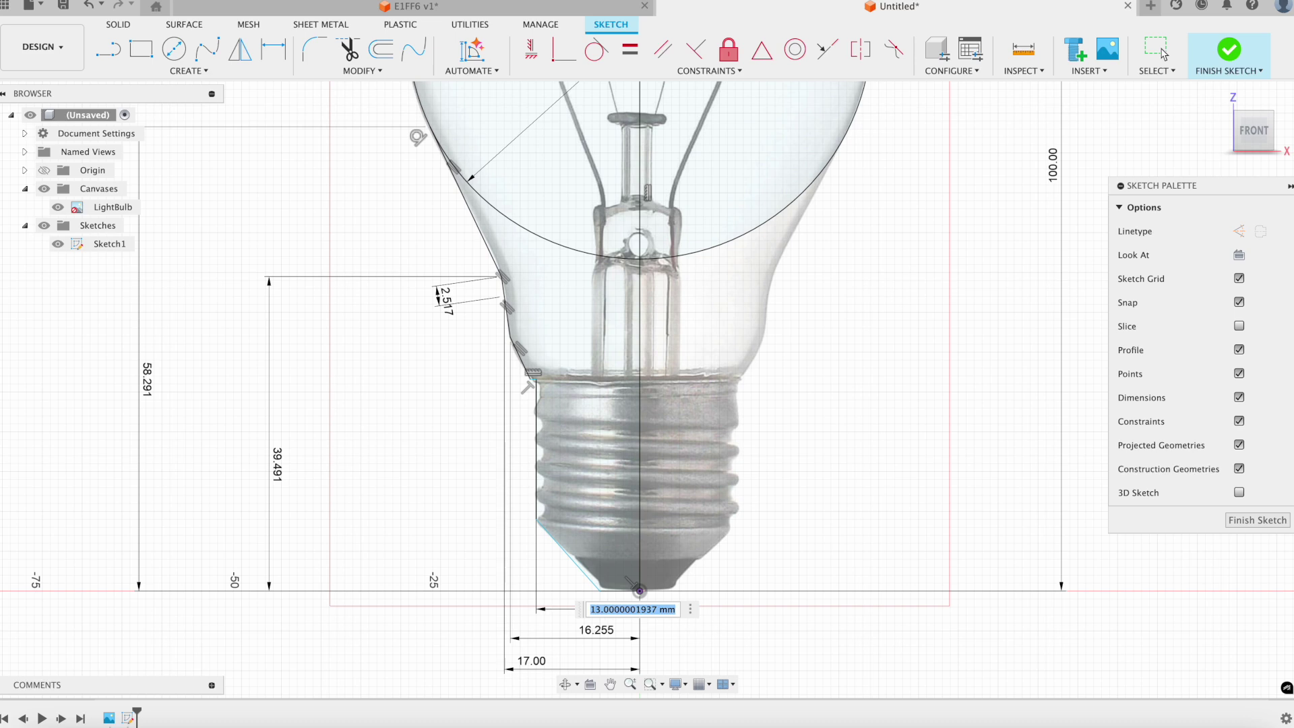
{"action": "key", "text": "Return"}
Step: Dimension the vertical distance from the origin to the upper corner of the screw base, inside the other height dimensions
{"action": "scroll", "coordinate": [532, 382], "scroll_direction": "up", "scroll_amount": 5}
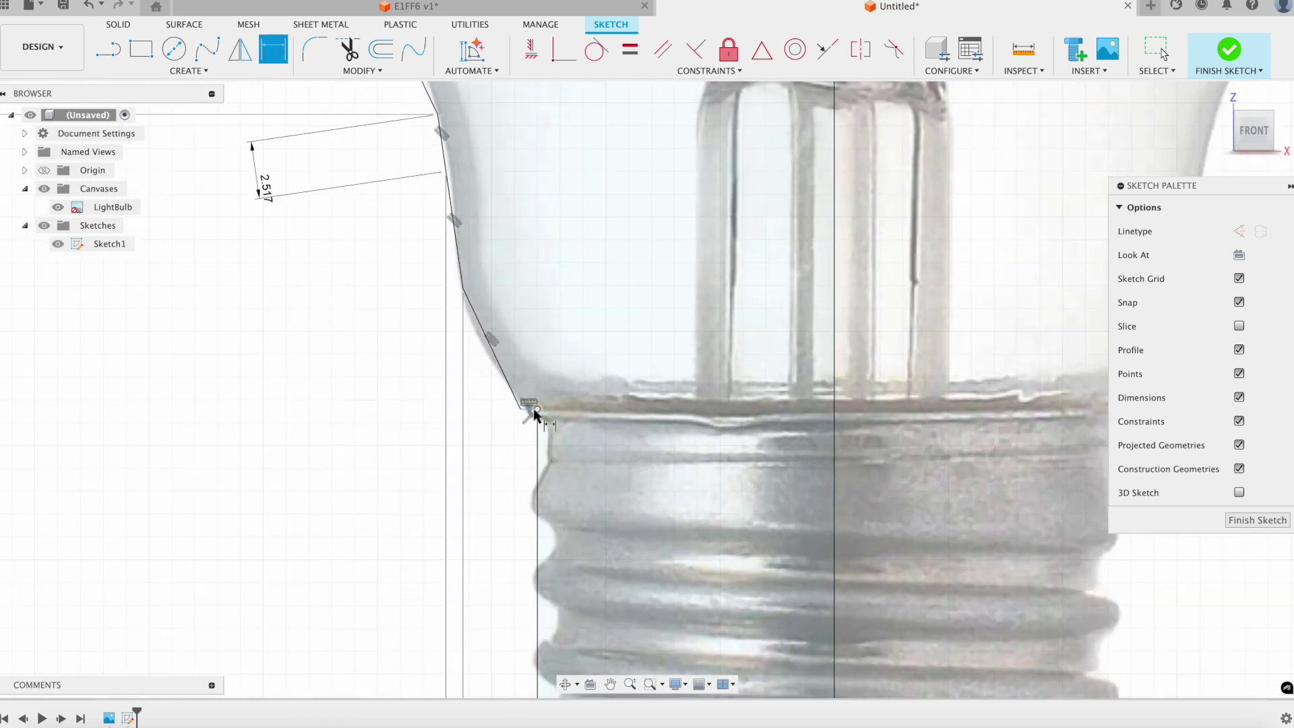
{"action": "left_click", "coordinate": [532, 409]}
{"action": "scroll", "coordinate": [532, 410], "scroll_direction": "down", "scroll_amount": 6}
{"action": "left_click", "coordinate": [644, 614]}
{"action": "left_click", "coordinate": [461, 516]}
{"action": "key", "text": "Return"}
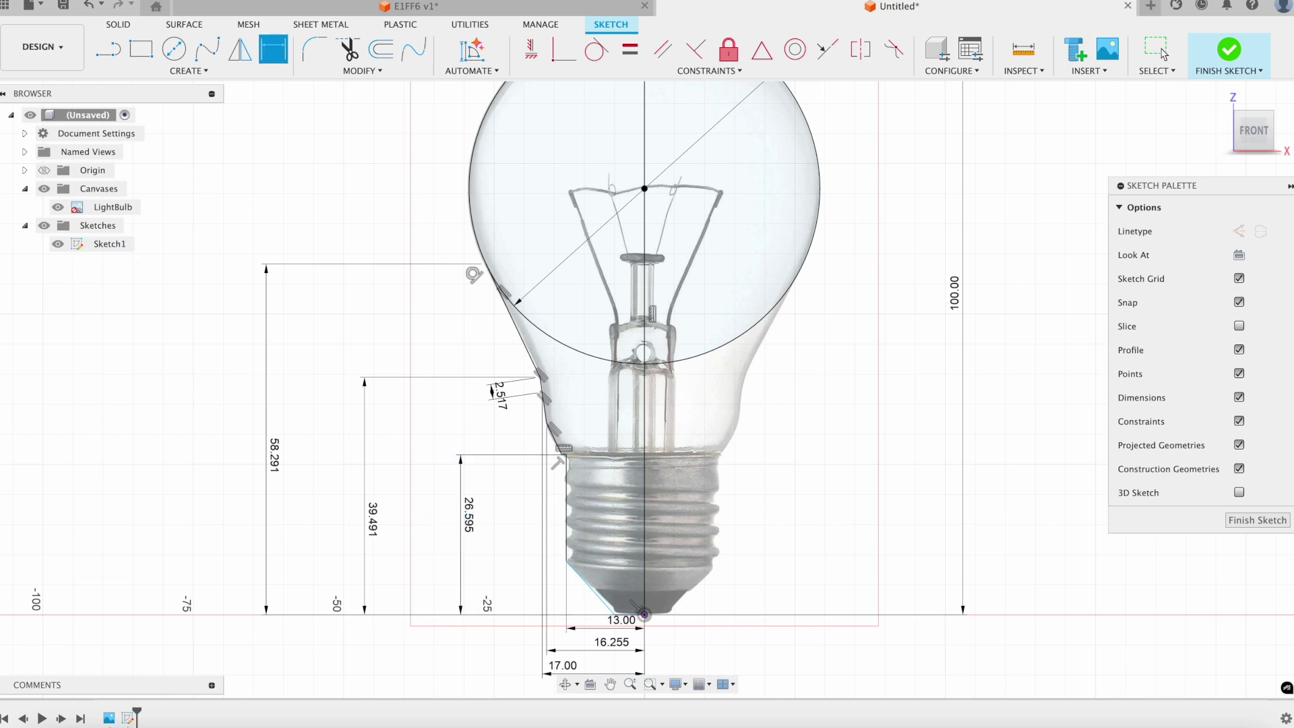
{"action": "scroll", "coordinate": [497, 479], "scroll_direction": "down", "scroll_amount": 2}
{"action": "scroll", "coordinate": [497, 479], "scroll_direction": "up", "scroll_amount": 5}
{"action": "scroll", "coordinate": [496, 479], "scroll_direction": "up", "scroll_amount": 2}
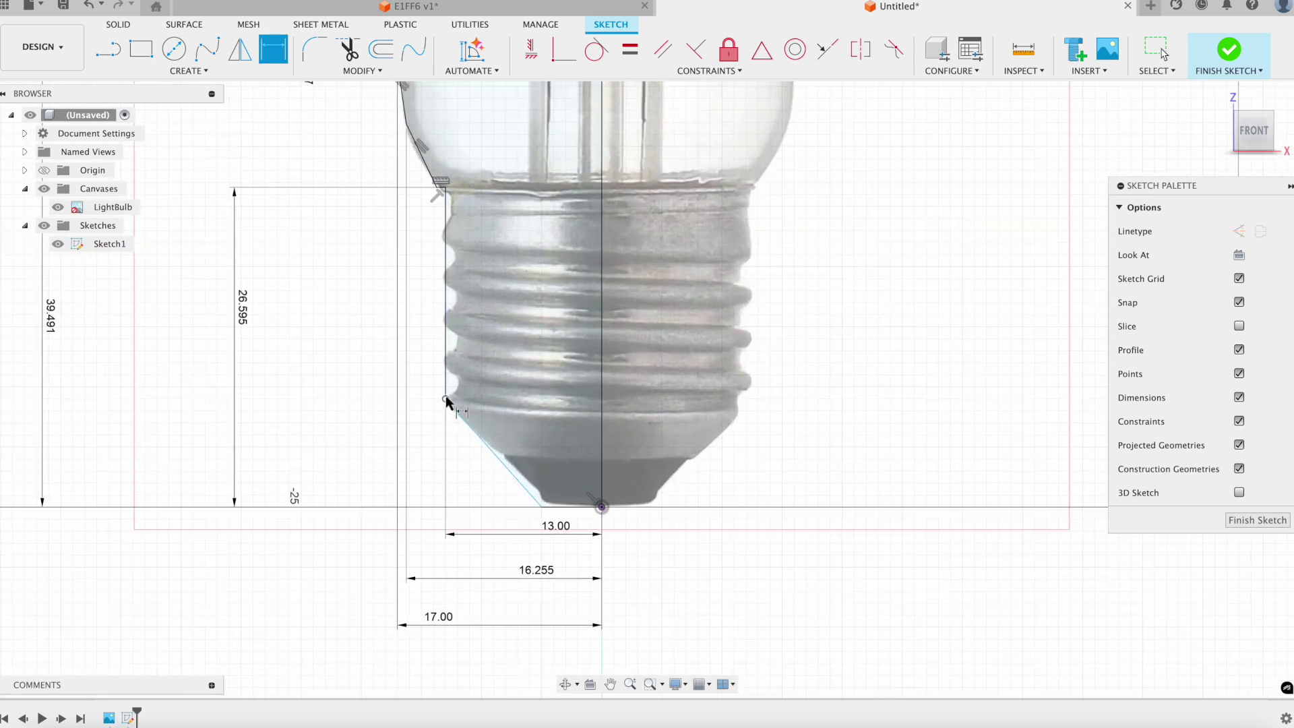
{"action": "left_click", "coordinate": [446, 399]}
{"action": "left_click", "coordinate": [601, 507]}
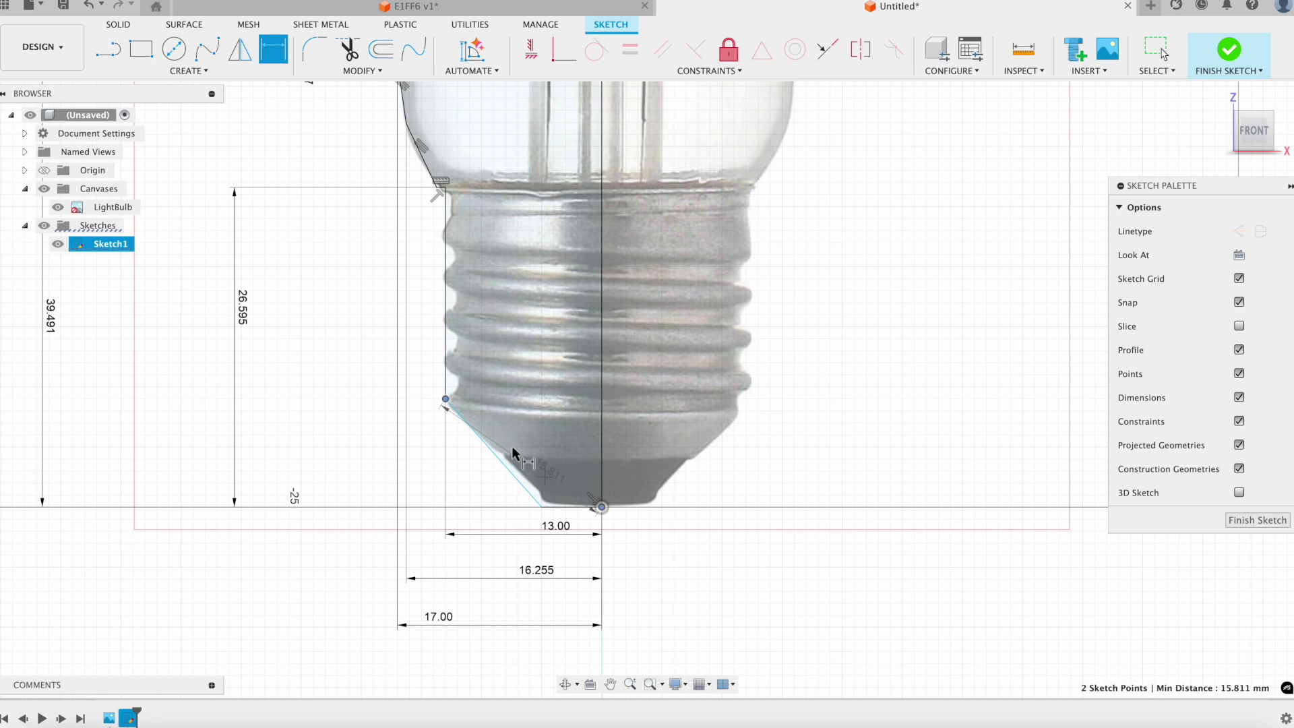
{"action": "left_click", "coordinate": [519, 560]}
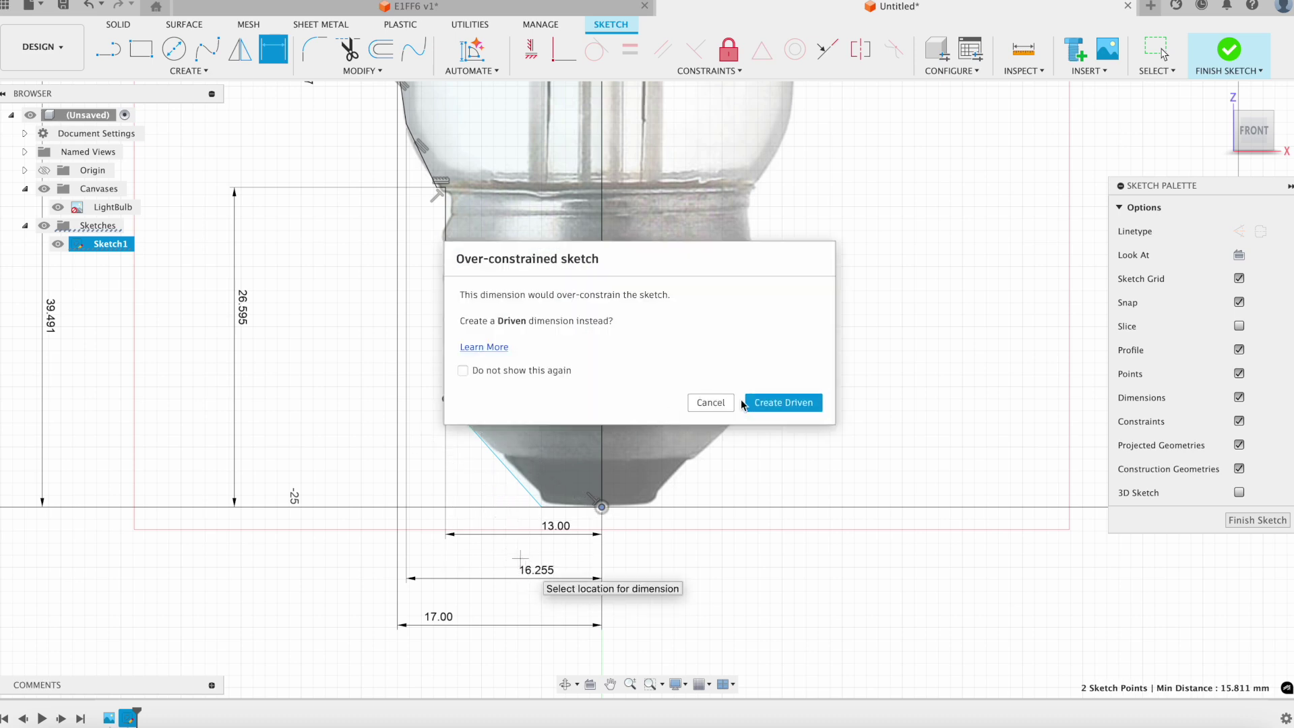
{"action": "left_click", "coordinate": [711, 403]}
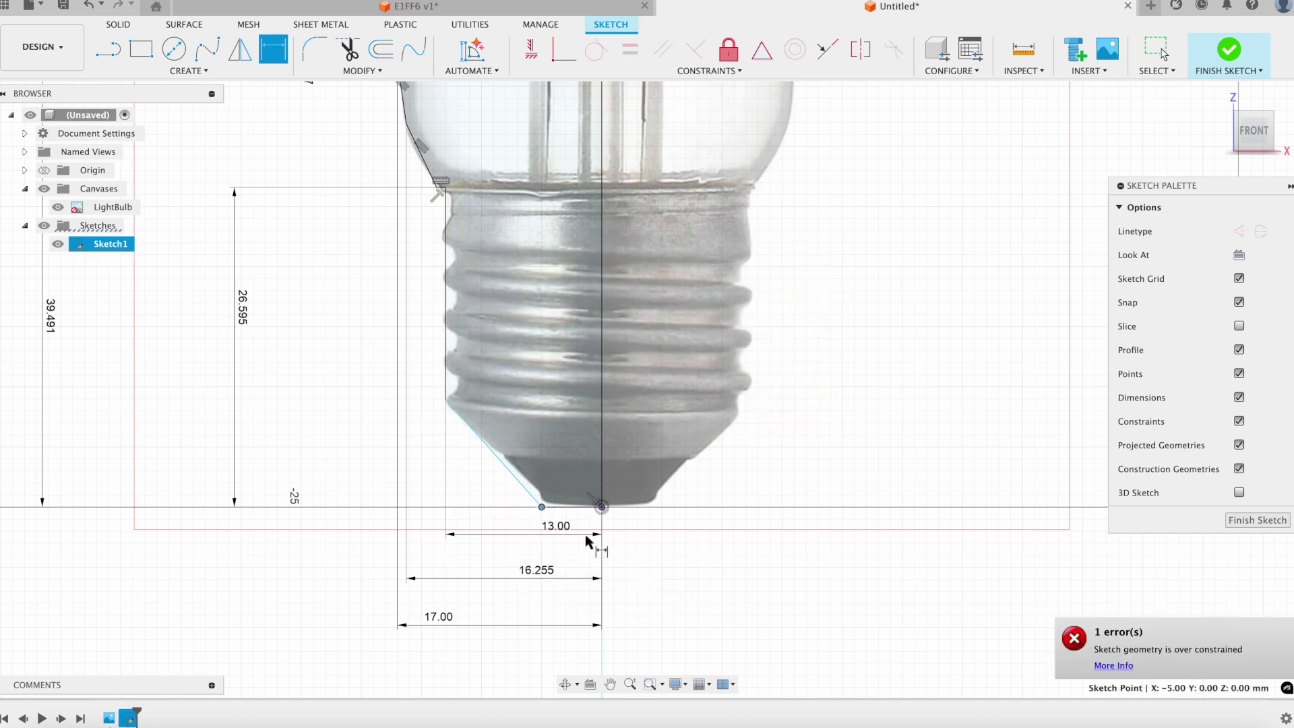
Step: Dimension the horizontal distance from the origin to the flat tip's outer end and the vertical height of the sloped base line
{"action": "left_click", "coordinate": [600, 506]}
{"action": "left_click", "coordinate": [570, 555]}
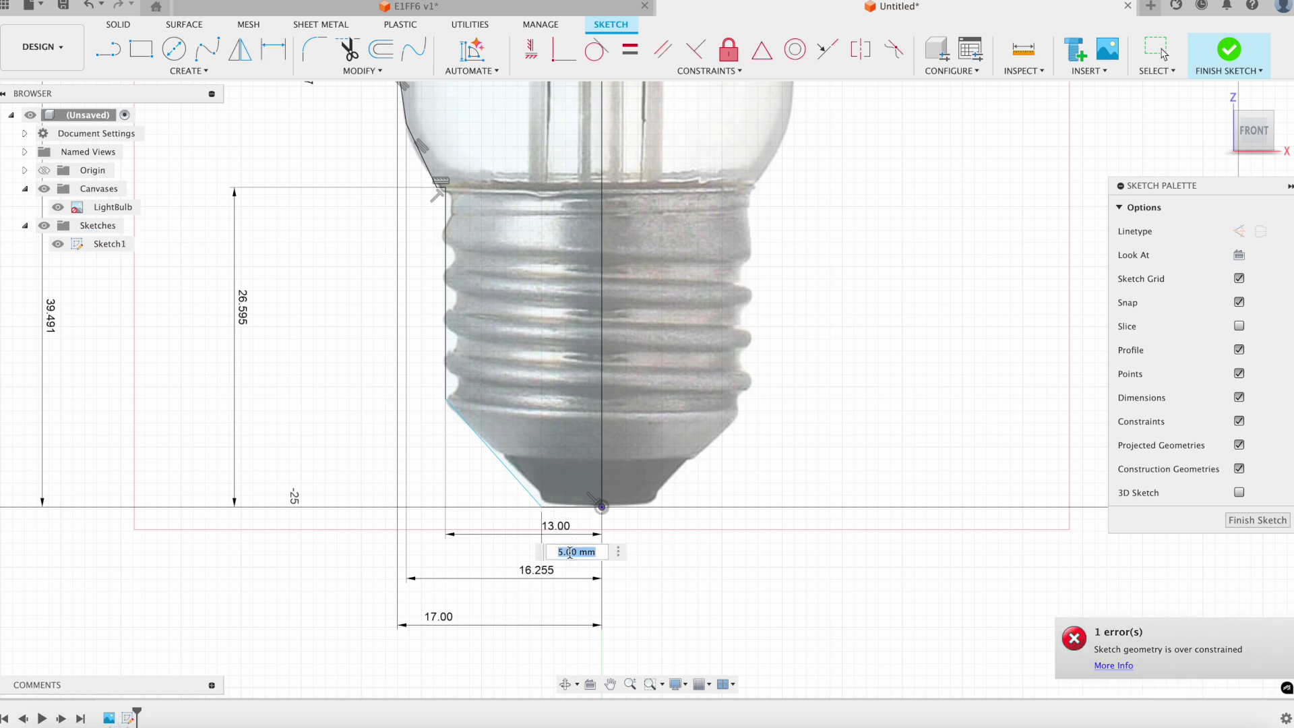
{"action": "key", "text": "Return"}
{"action": "left_click", "coordinate": [491, 450]}
{"action": "left_click", "coordinate": [297, 421]}
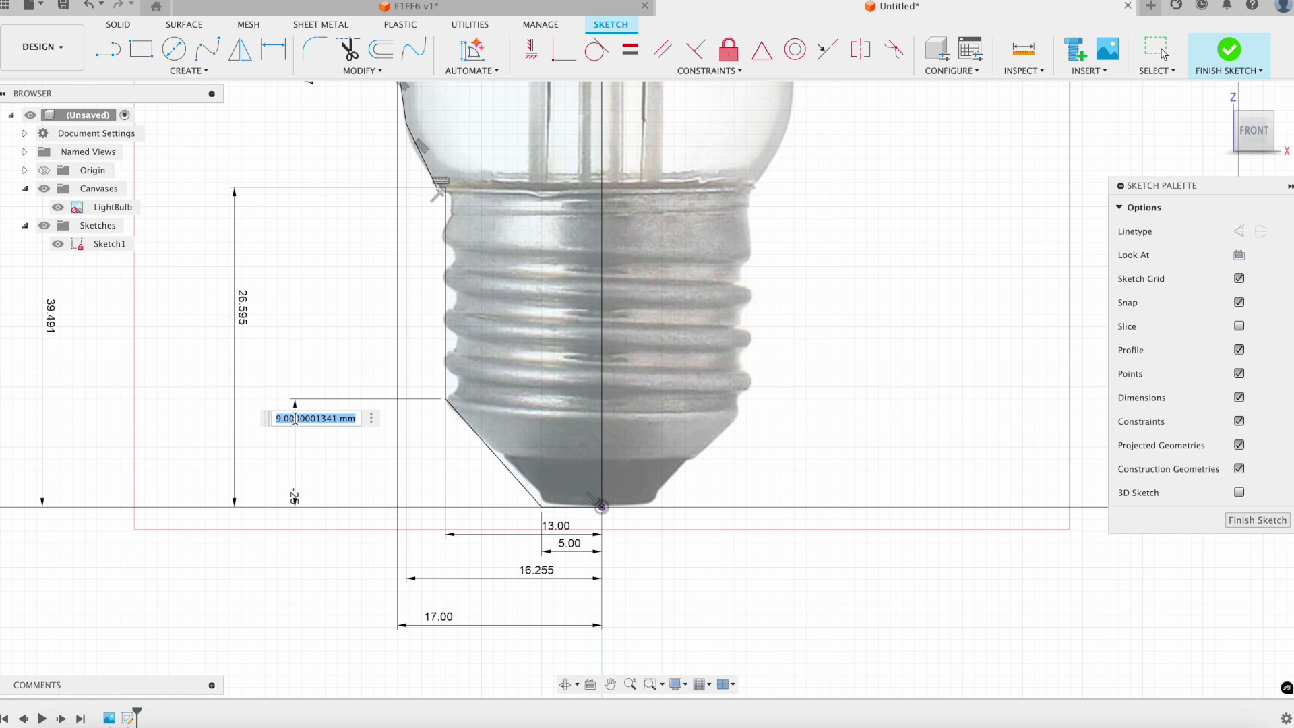
{"action": "key", "text": "Return"}
Step: Trim away the half of the bulb circle across the centre line from the traced profile, and finish the sketch
{"action": "scroll", "coordinate": [462, 461], "scroll_direction": "down", "scroll_amount": 5}
{"action": "mouse_move", "coordinate": [666, 483]}
{"action": "middle_mouse_down"}
{"action": "mouse_move", "coordinate": [685, 502]}
{"action": "mouse_move", "coordinate": [891, 578]}
{"action": "middle_mouse_up"}
{"action": "scroll", "coordinate": [746, 394], "scroll_direction": "down", "scroll_amount": 5}
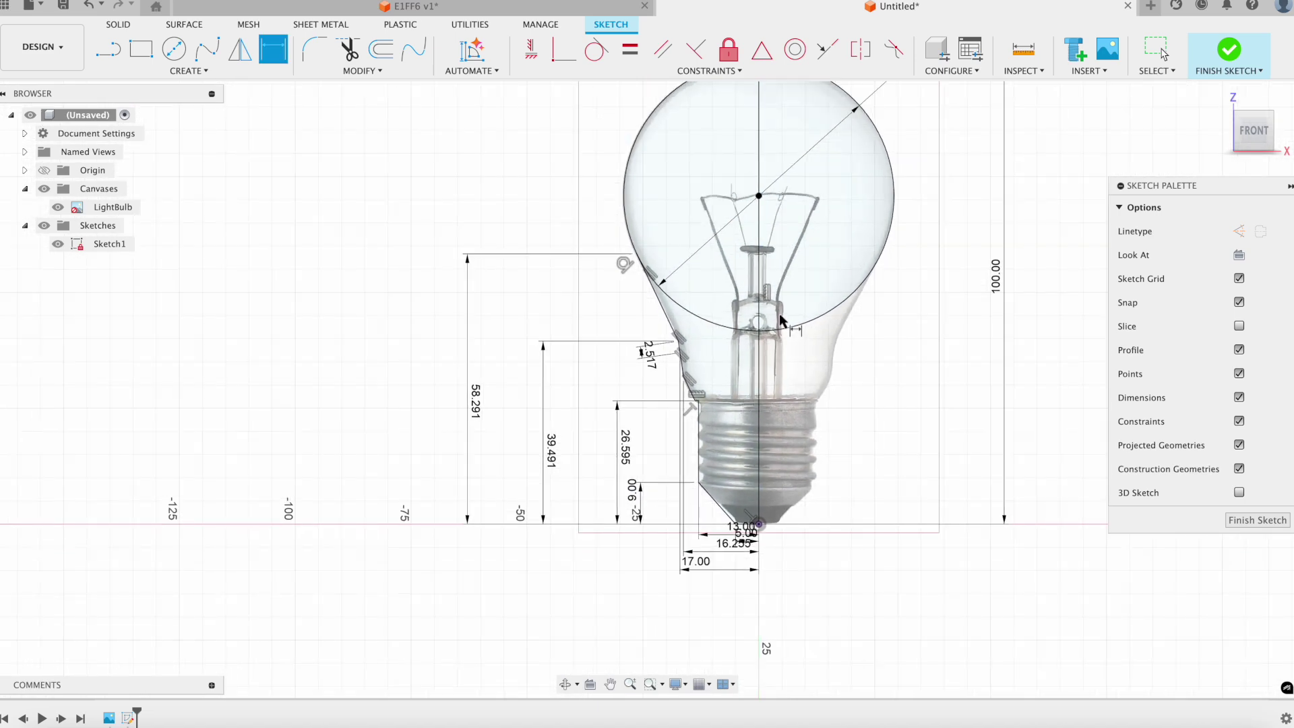
{"action": "scroll", "coordinate": [946, 317], "scroll_direction": "down", "scroll_amount": 3}
{"action": "scroll", "coordinate": [932, 274], "scroll_direction": "up", "scroll_amount": 5}
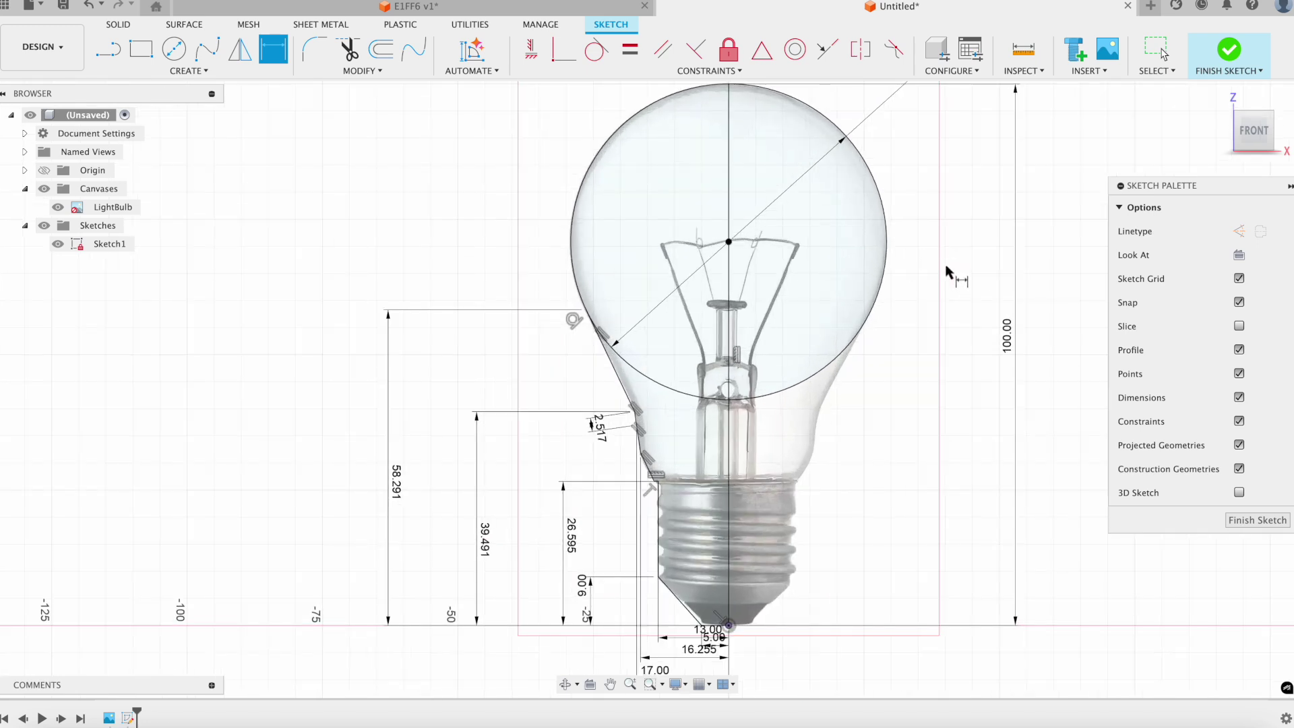
{"action": "scroll", "coordinate": [807, 366], "scroll_direction": "down", "scroll_amount": 3}
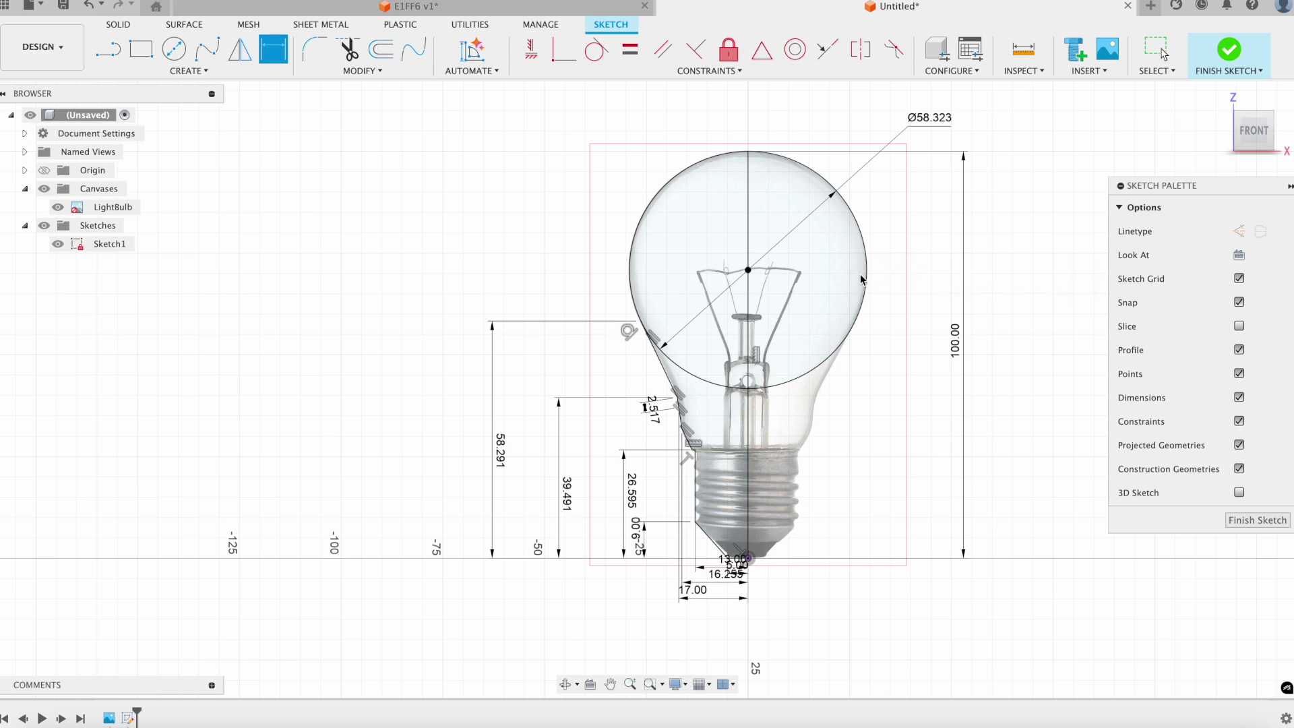
{"action": "left_click", "coordinate": [346, 50]}
{"action": "left_click", "coordinate": [862, 237]}
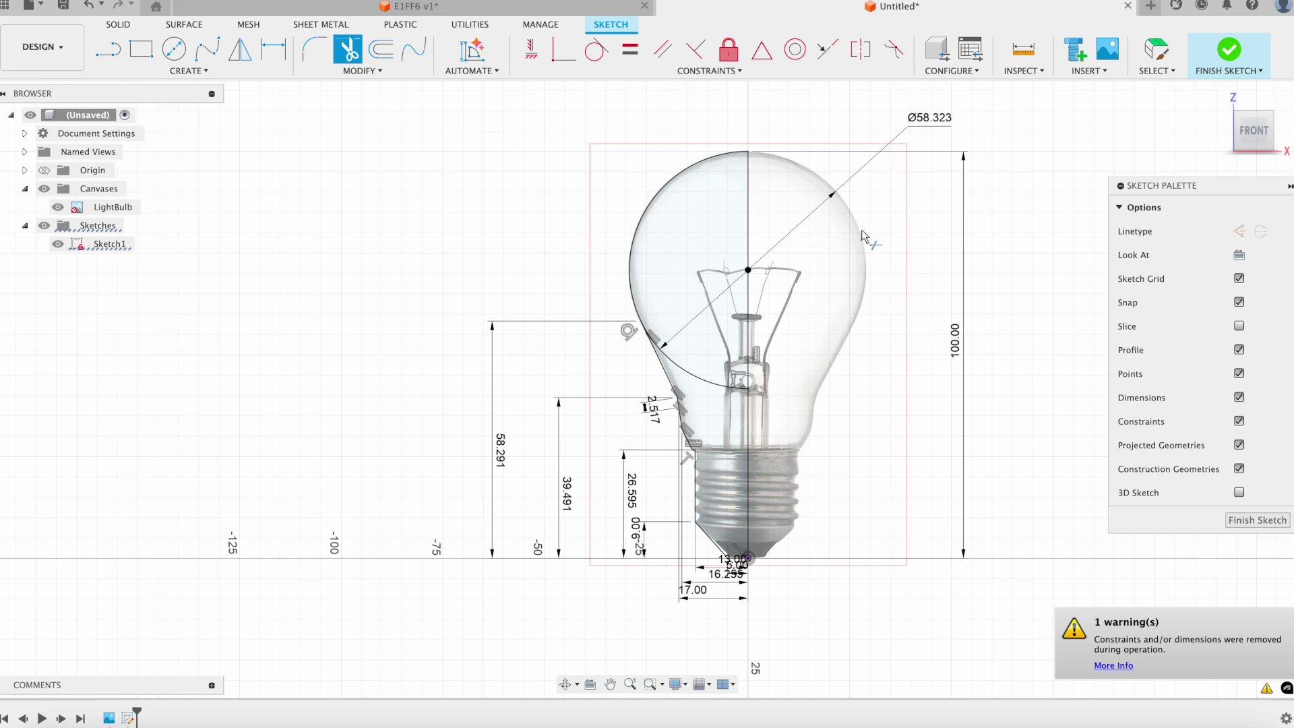
{"action": "scroll", "coordinate": [831, 339], "scroll_direction": "down", "scroll_amount": 4}
{"action": "scroll", "coordinate": [891, 440], "scroll_direction": "up", "scroll_amount": 3}
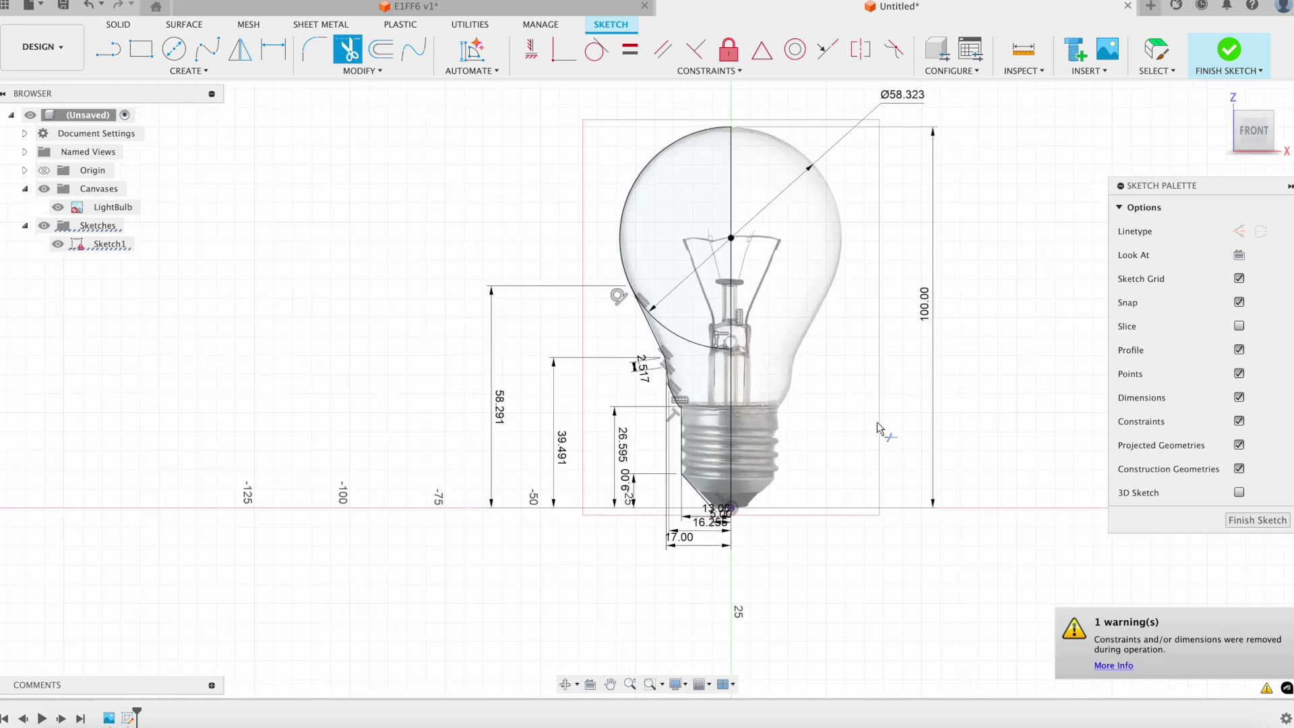
{"action": "left_click", "coordinate": [1229, 53]}
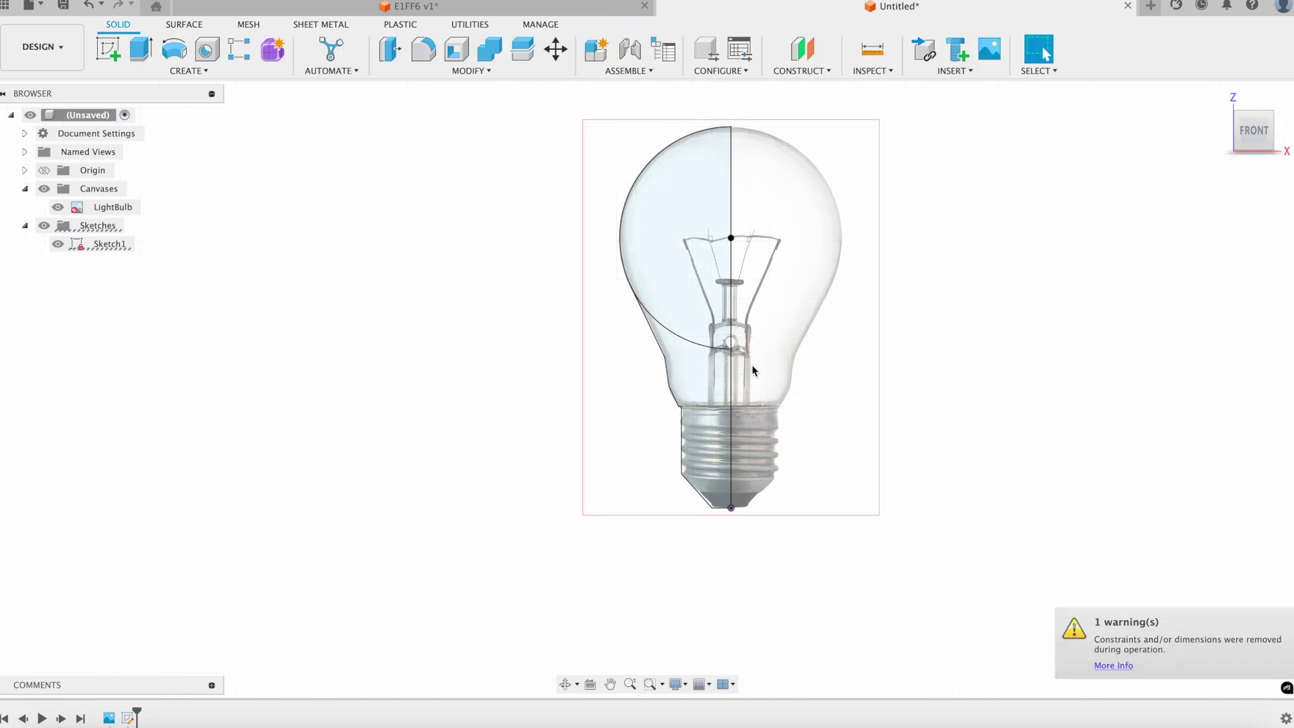
Step: Revolve both regions of the half profile 360° about the vertical centre line as a new body, and hide the LightBulb canvas
{"action": "scroll", "coordinate": [843, 326], "scroll_direction": "down", "scroll_amount": 2}
{"action": "scroll", "coordinate": [845, 330], "scroll_direction": "up", "scroll_amount": 4}
{"action": "mouse_move", "coordinate": [766, 383]}
{"action": "middle_mouse_down", "text": "shift"}
{"action": "mouse_move", "coordinate": [759, 396]}
{"action": "mouse_move", "coordinate": [708, 367]}
{"action": "mouse_move", "coordinate": [742, 373]}
{"action": "mouse_move", "coordinate": [758, 410]}
{"action": "mouse_move", "coordinate": [767, 396]}
{"action": "middle_mouse_up", "text": "shift"}
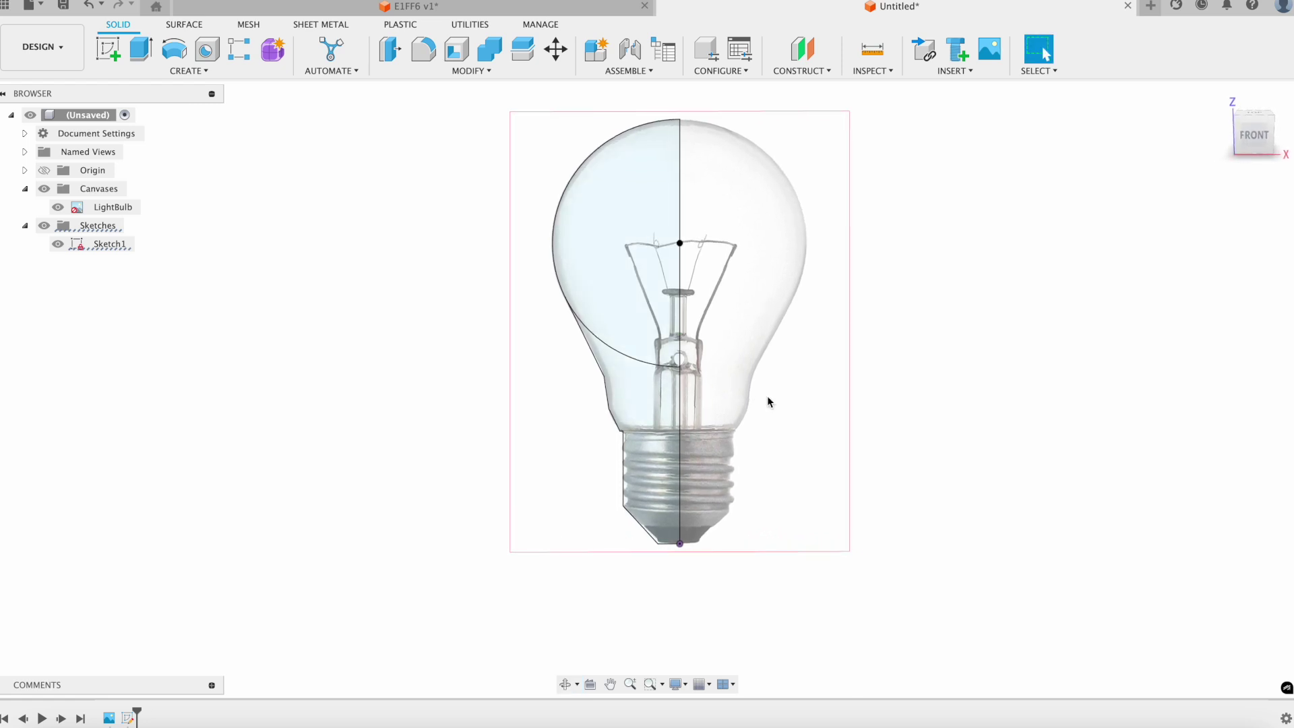
{"action": "left_click", "coordinate": [174, 48]}
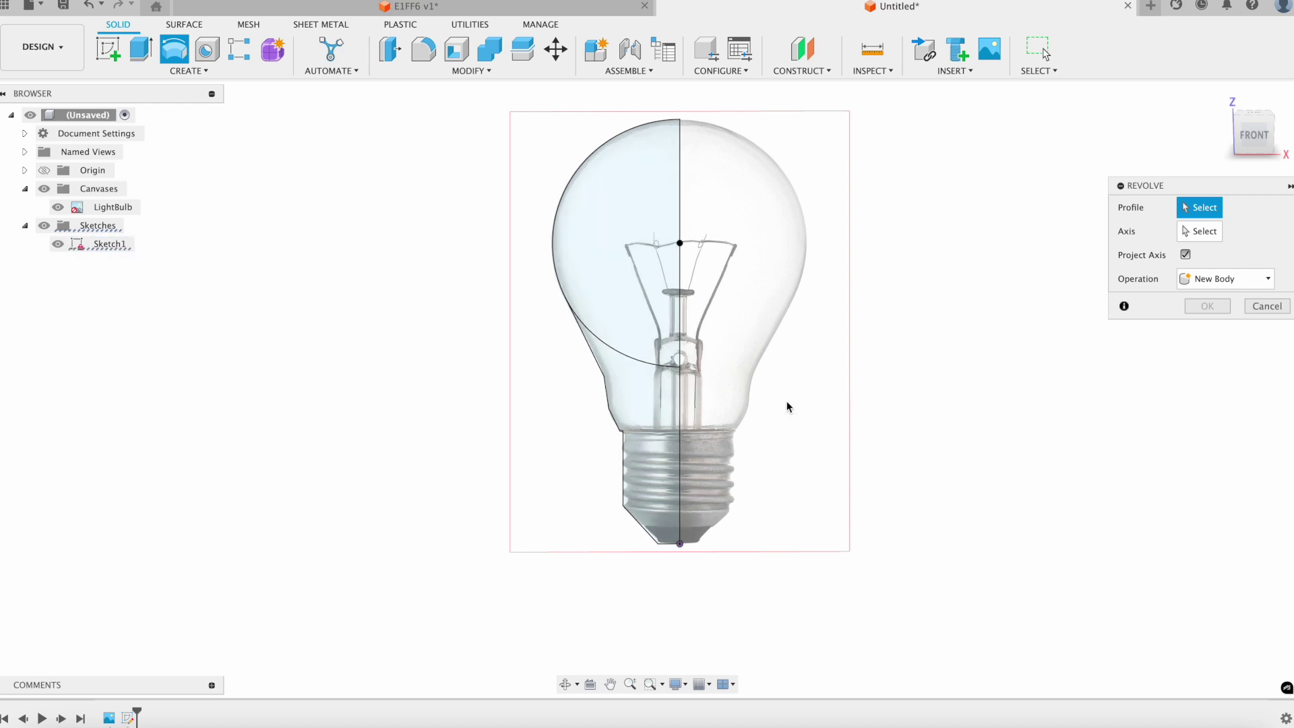
{"action": "left_click", "coordinate": [626, 303]}
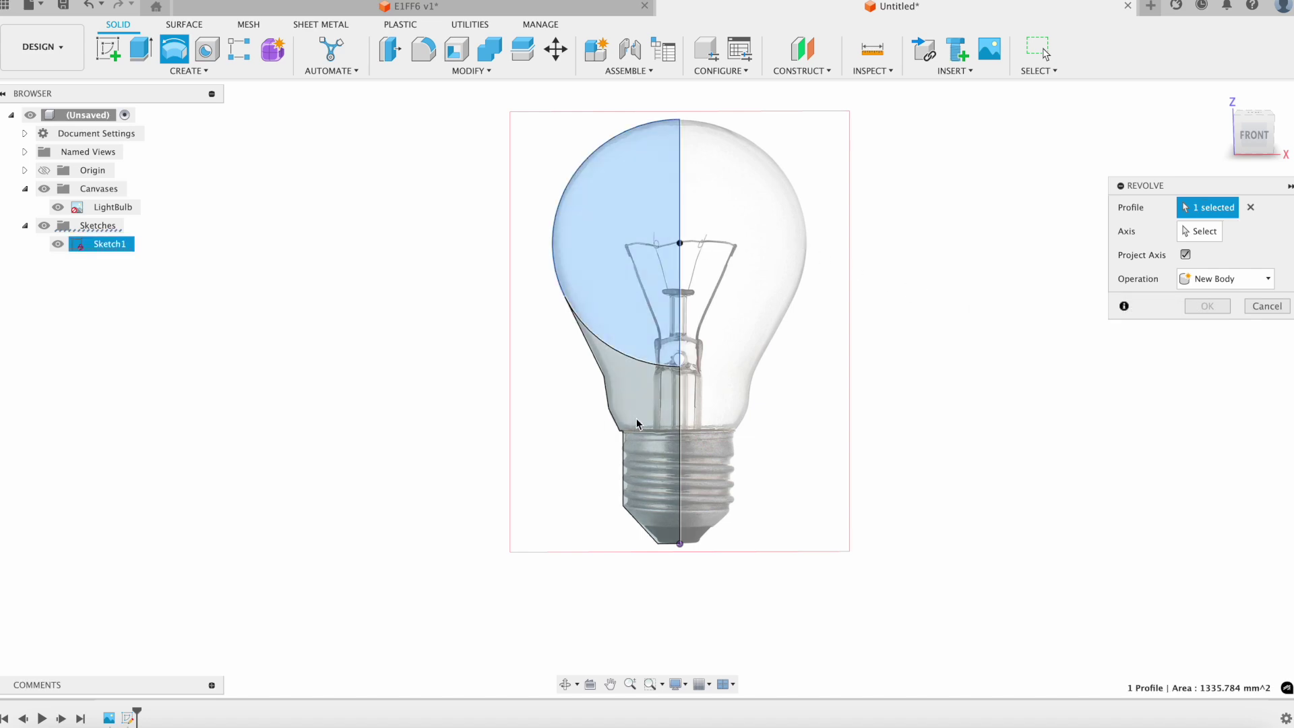
{"action": "left_click", "coordinate": [637, 423]}
{"action": "scroll", "coordinate": [870, 399], "scroll_direction": "down", "scroll_amount": 2}
{"action": "scroll", "coordinate": [728, 363], "scroll_direction": "up", "scroll_amount": 3}
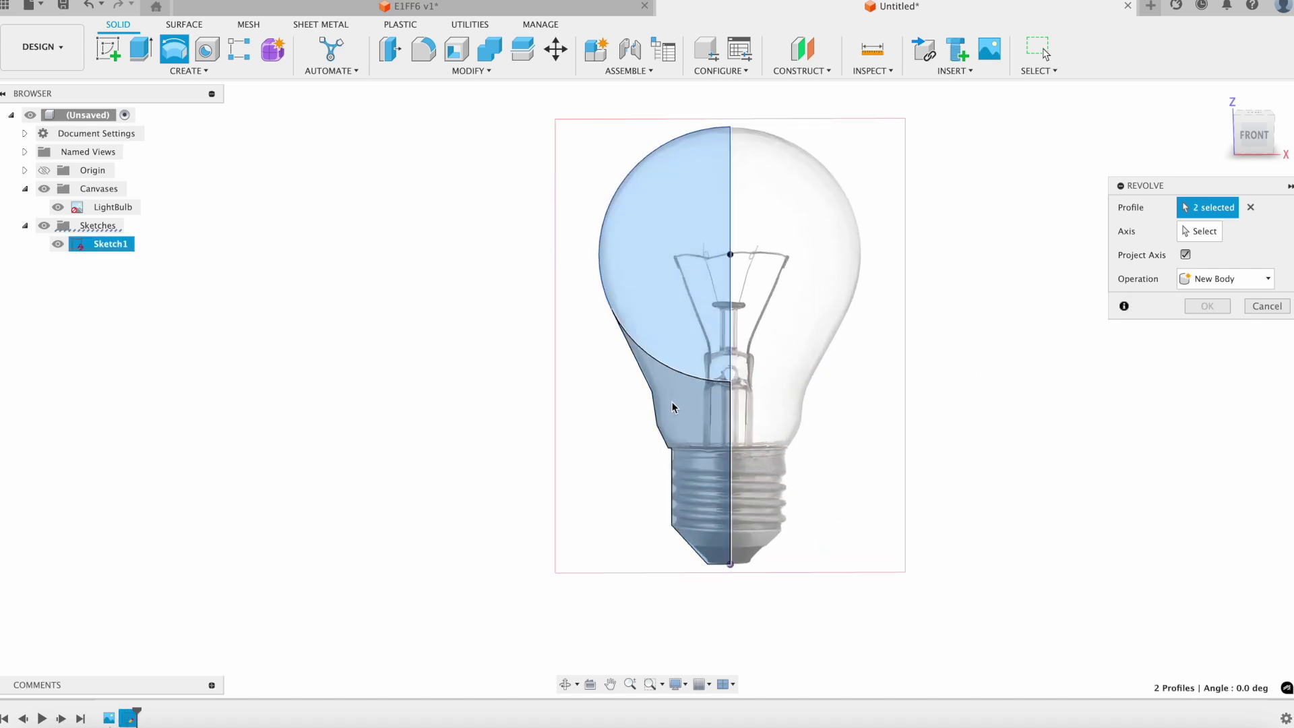
{"action": "left_click", "coordinate": [1202, 231]}
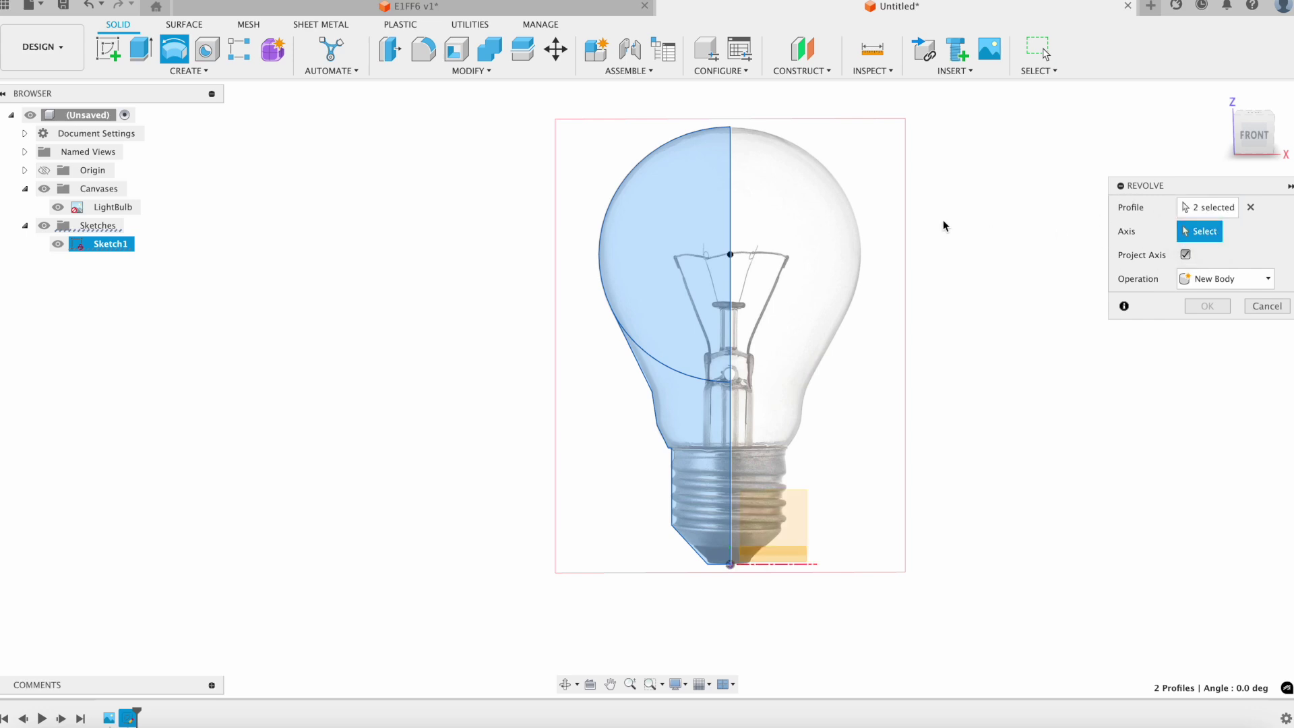
{"action": "left_click", "coordinate": [730, 182]}
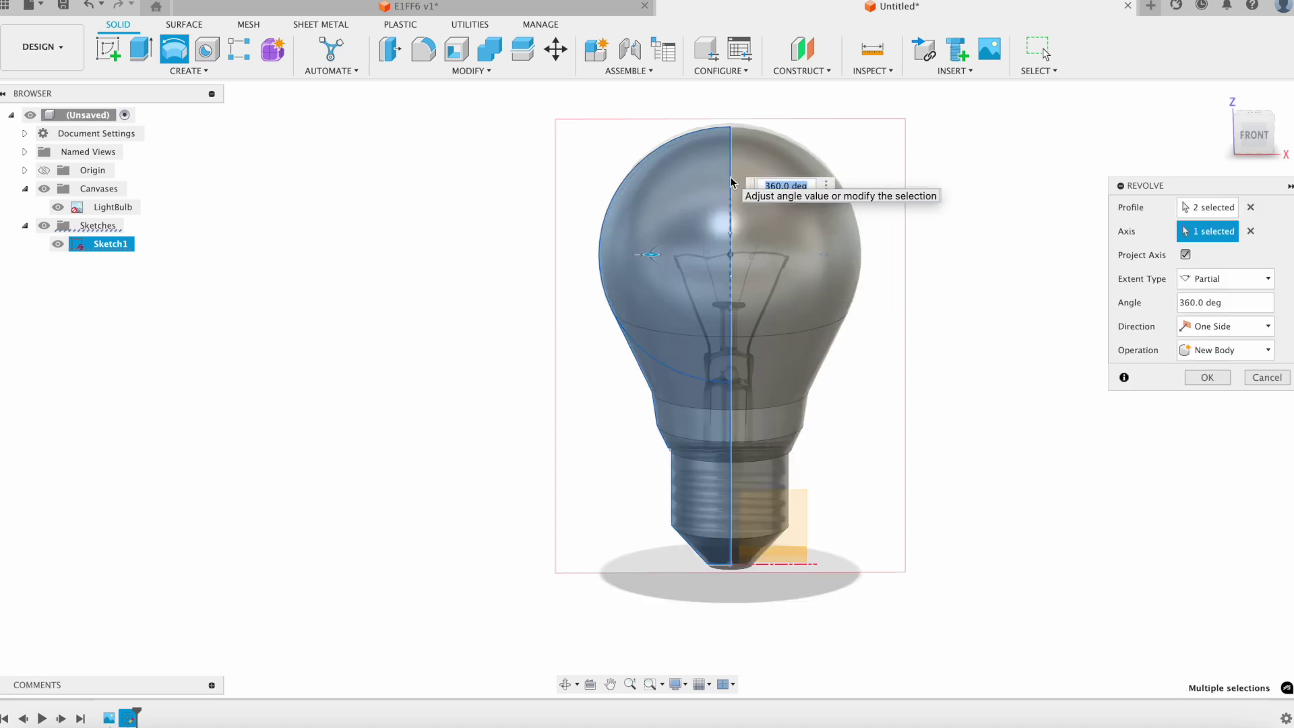
{"action": "middle_click_drag", "start_coordinate": [939, 462], "coordinate": [892, 462], "text": "shift"}
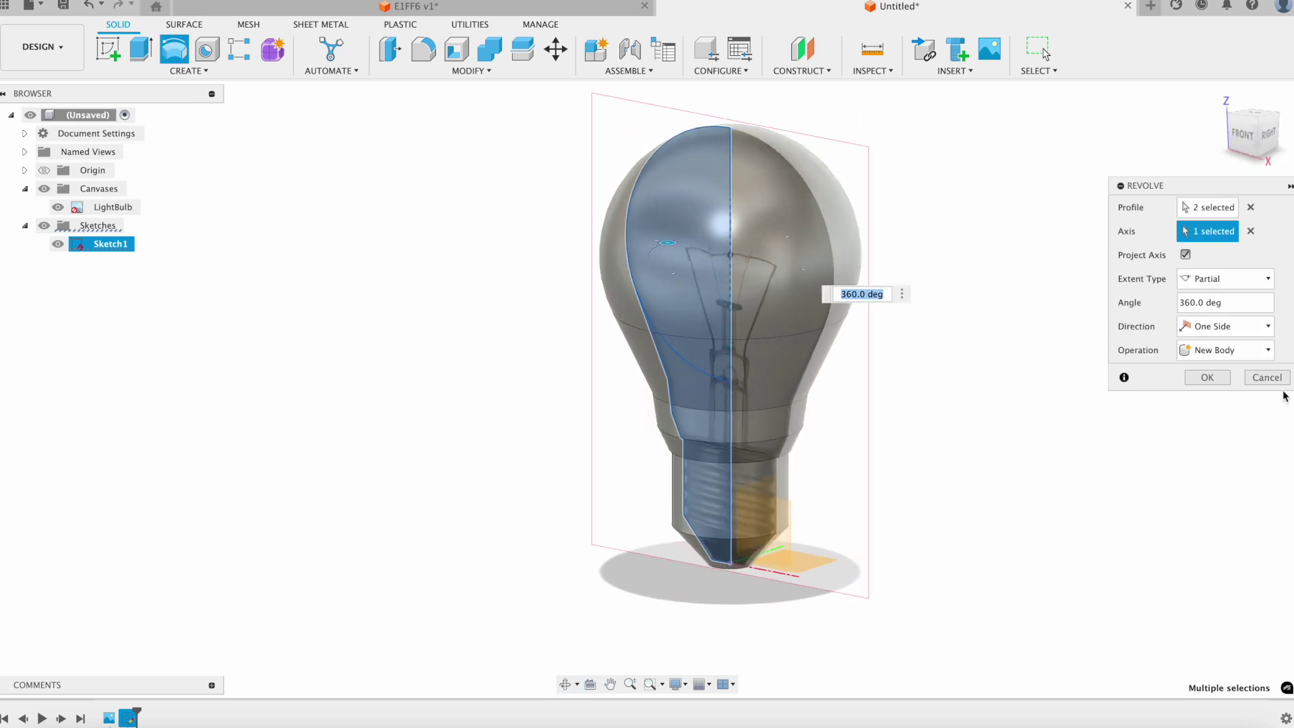
{"action": "left_click", "coordinate": [1205, 379]}
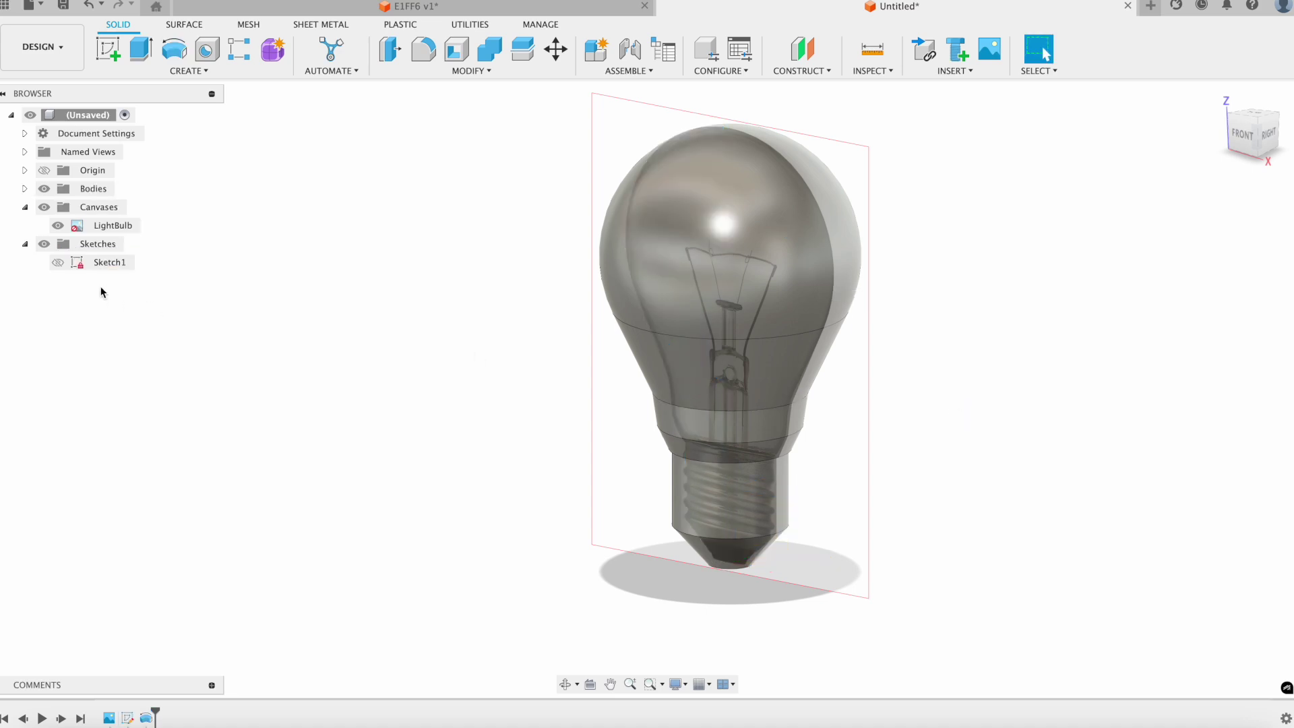
{"action": "left_click", "coordinate": [58, 225]}
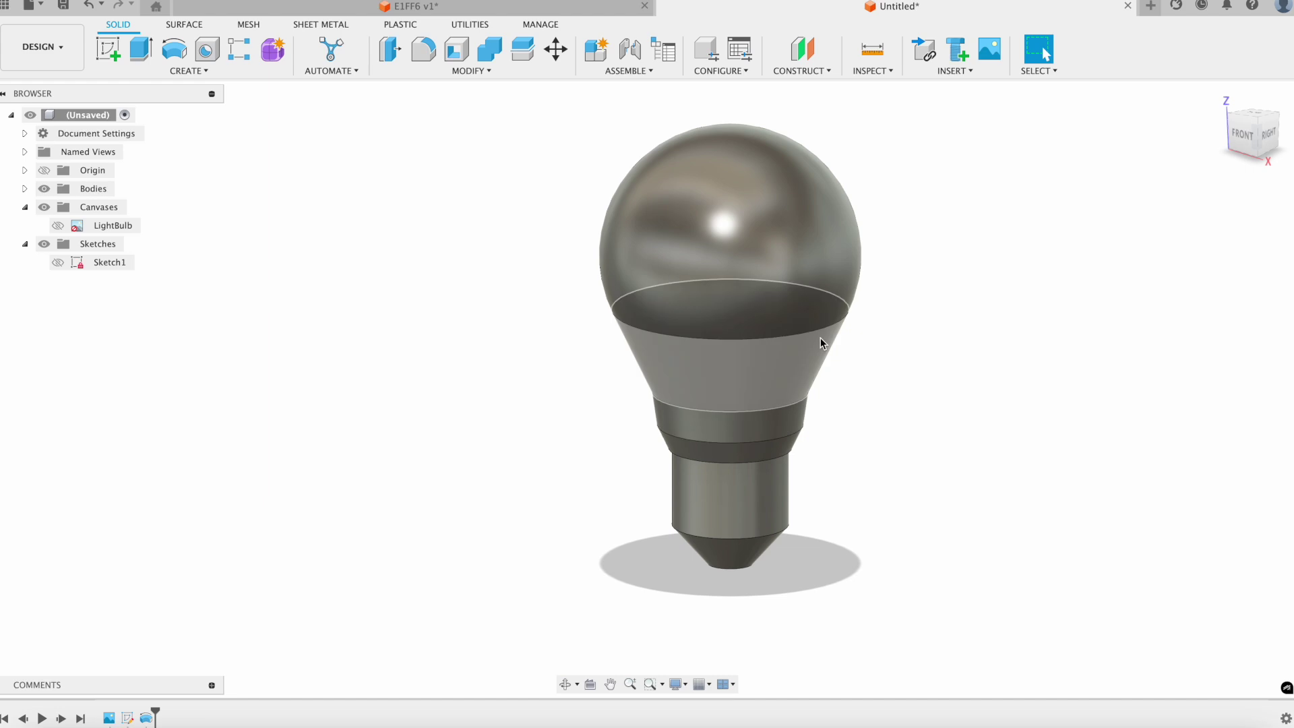
{"action": "mouse_move", "coordinate": [853, 409]}
{"action": "middle_mouse_down", "text": "shift"}
{"action": "mouse_move", "coordinate": [869, 375]}
{"action": "mouse_move", "coordinate": [944, 378]}
{"action": "mouse_move", "coordinate": [952, 416]}
{"action": "mouse_move", "coordinate": [851, 384]}
{"action": "mouse_move", "coordinate": [909, 412]}
{"action": "mouse_move", "coordinate": [886, 384]}
{"action": "mouse_move", "coordinate": [878, 393]}
{"action": "middle_mouse_up", "text": "shift"}
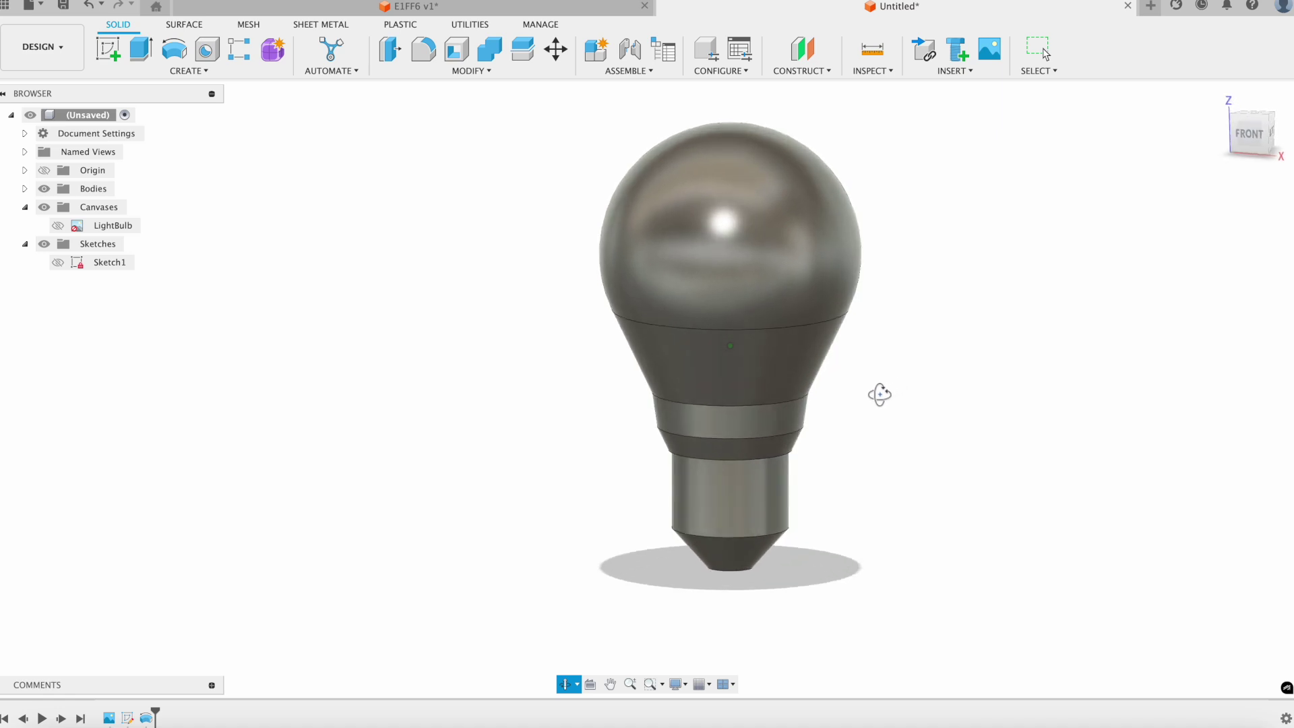
Step: Add a full-length, right-hand ISO Metric M26x1.5 cosmetic thread, class 6g, to the cylindrical face of the screw base
{"action": "left_click", "coordinate": [172, 78]}
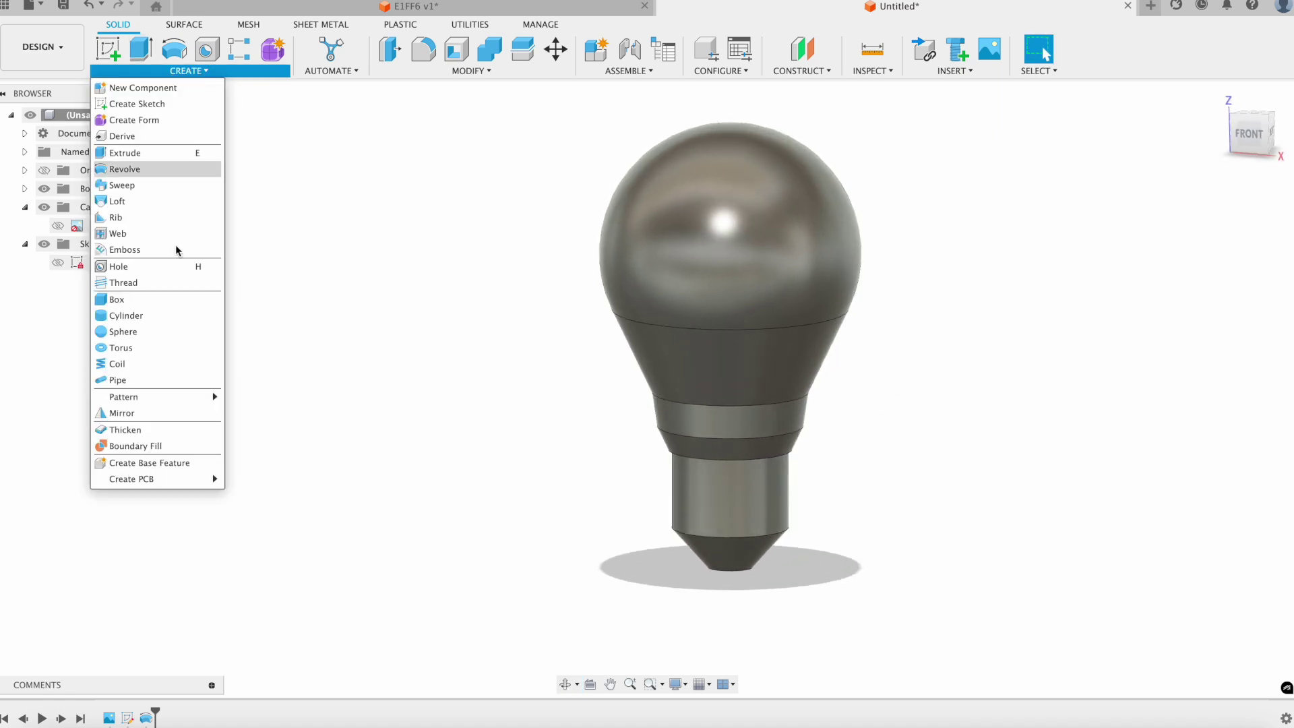
{"action": "left_click", "coordinate": [174, 284]}
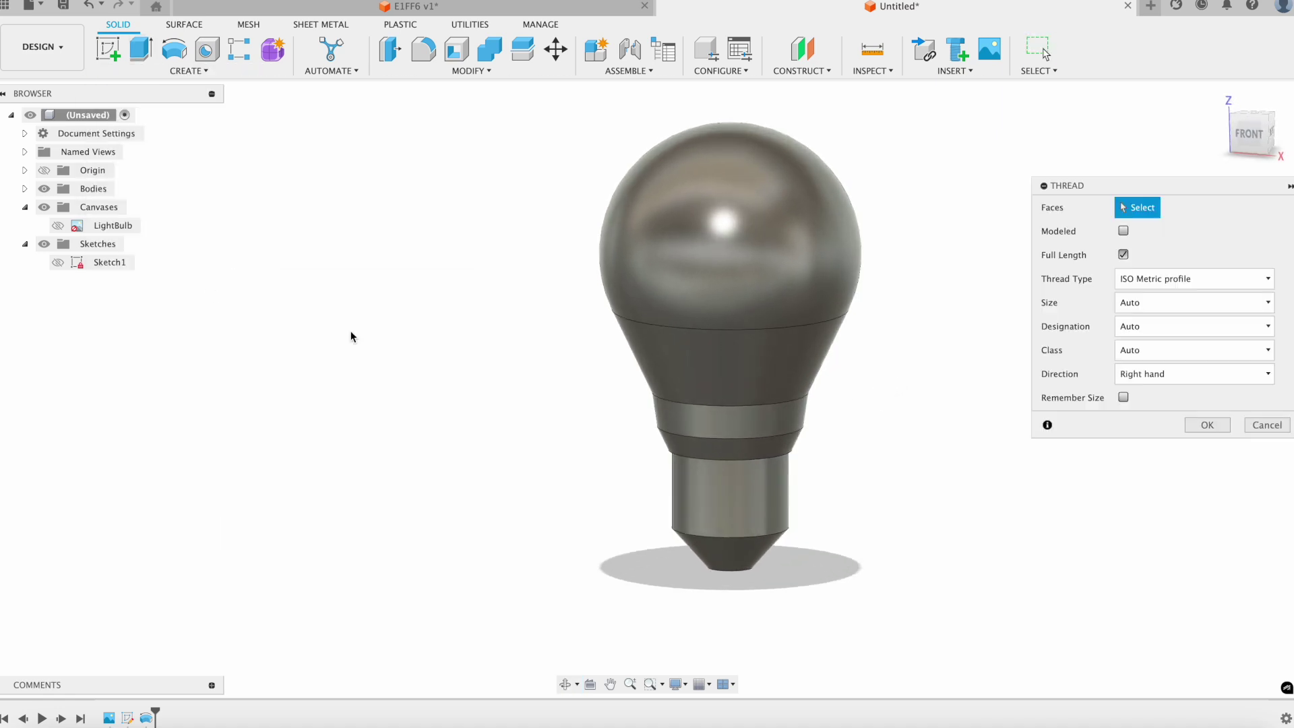
{"action": "left_click", "coordinate": [755, 504]}
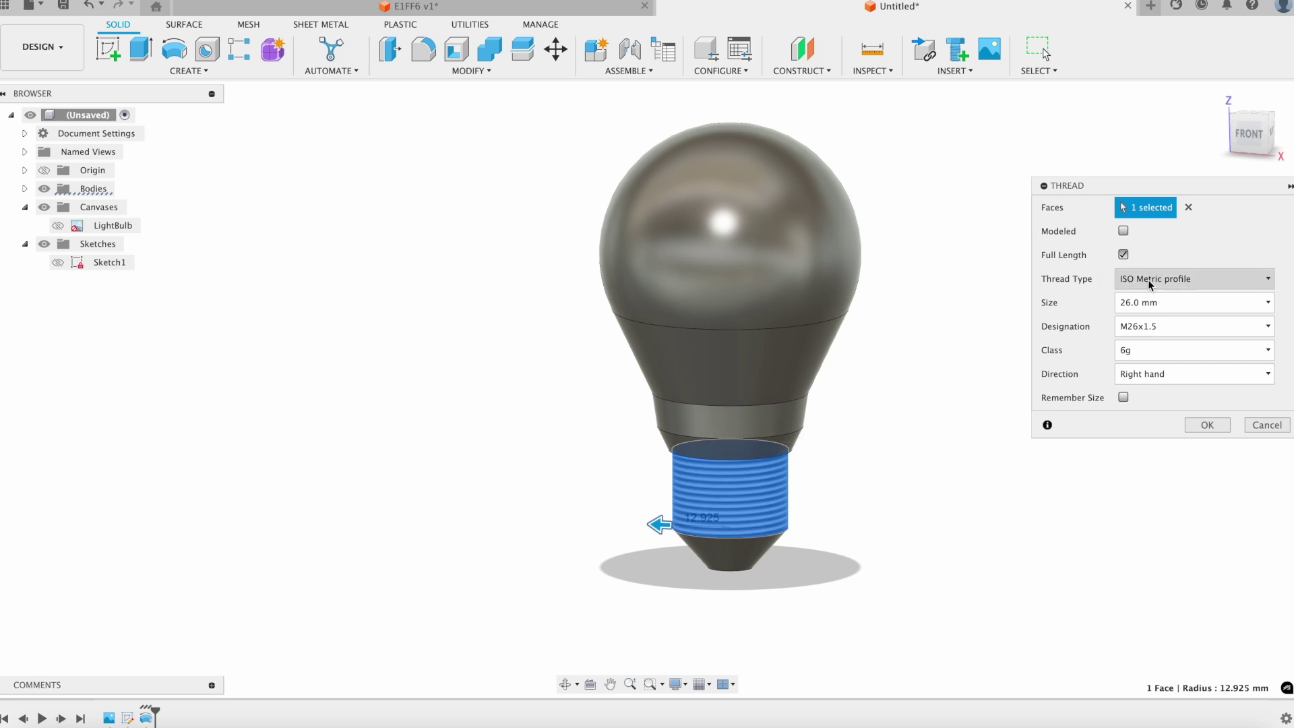
{"action": "left_click", "coordinate": [1186, 284]}
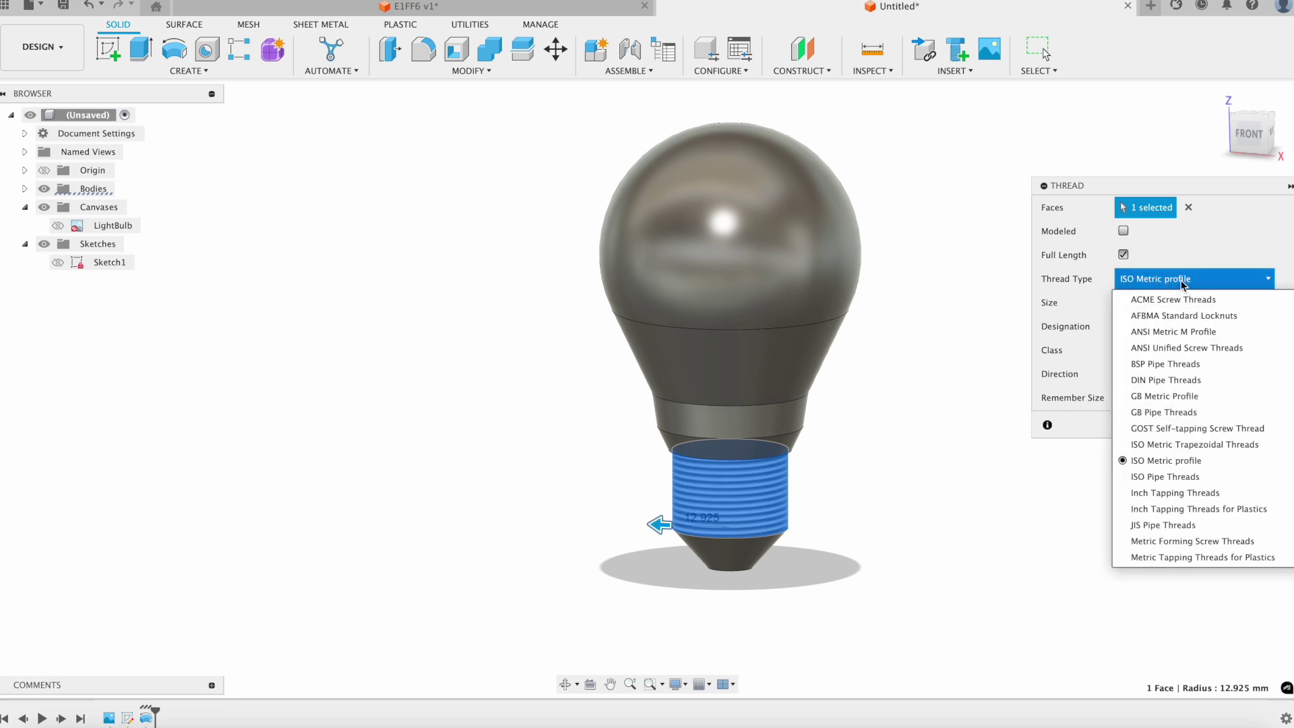
{"action": "left_click", "coordinate": [1180, 281]}
{"action": "left_click", "coordinate": [1166, 305]}
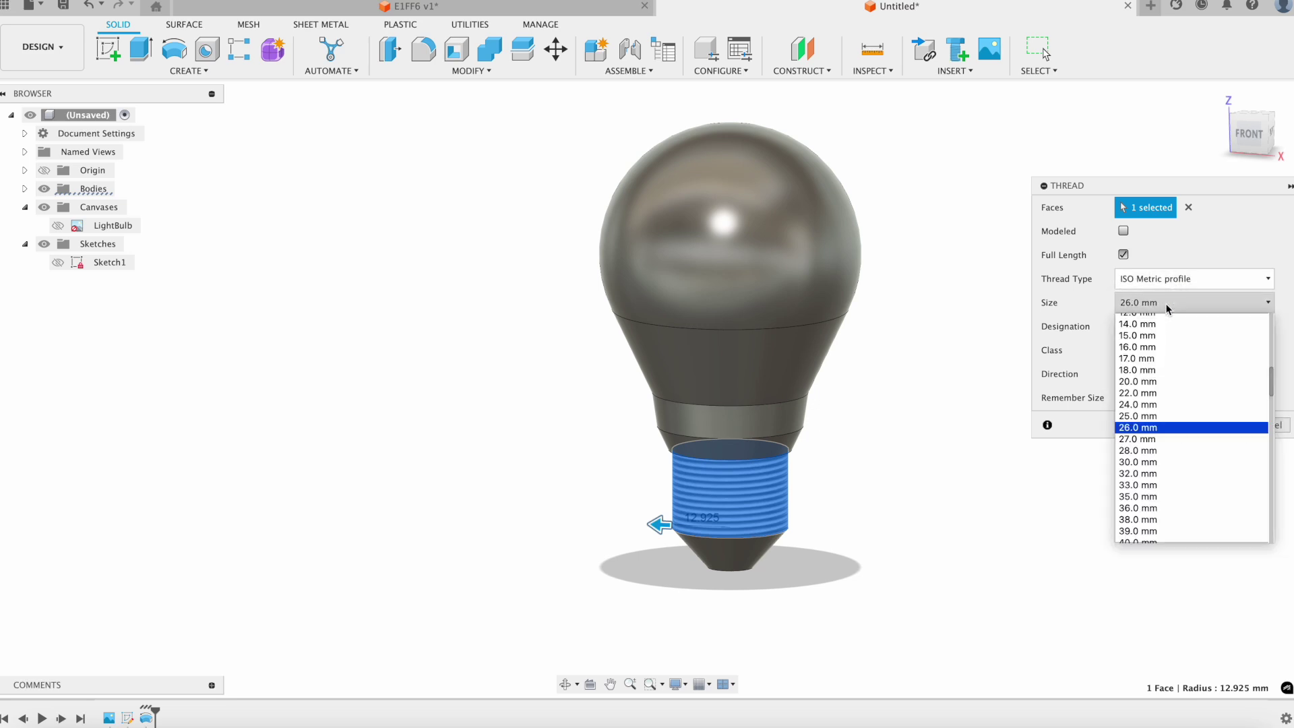
{"action": "left_click", "coordinate": [1167, 304]}
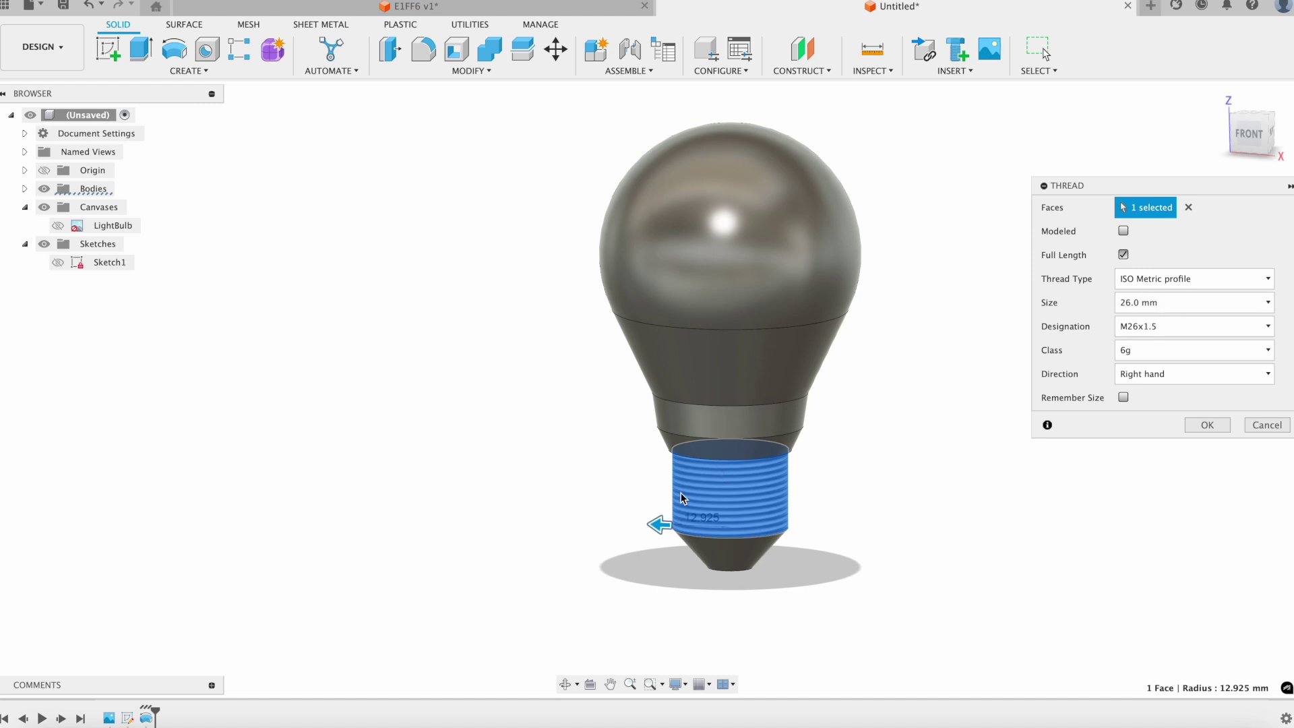
{"action": "left_click", "coordinate": [1204, 432]}
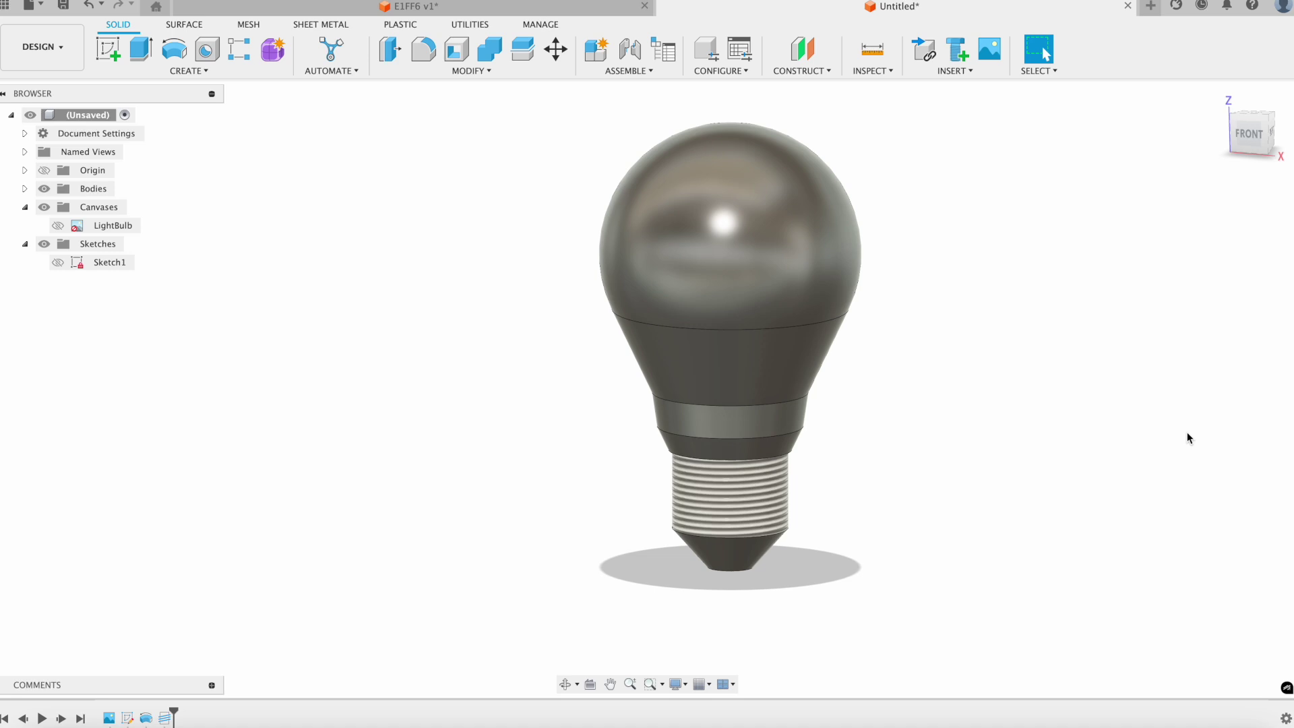
Step: Split the bulb body with the extended flat ring face directly above the threaded cylinder, separating the bulb from the screw base
{"action": "scroll", "coordinate": [713, 479], "scroll_direction": "up", "scroll_amount": 5}
{"action": "scroll", "coordinate": [746, 509], "scroll_direction": "down", "scroll_amount": 3}
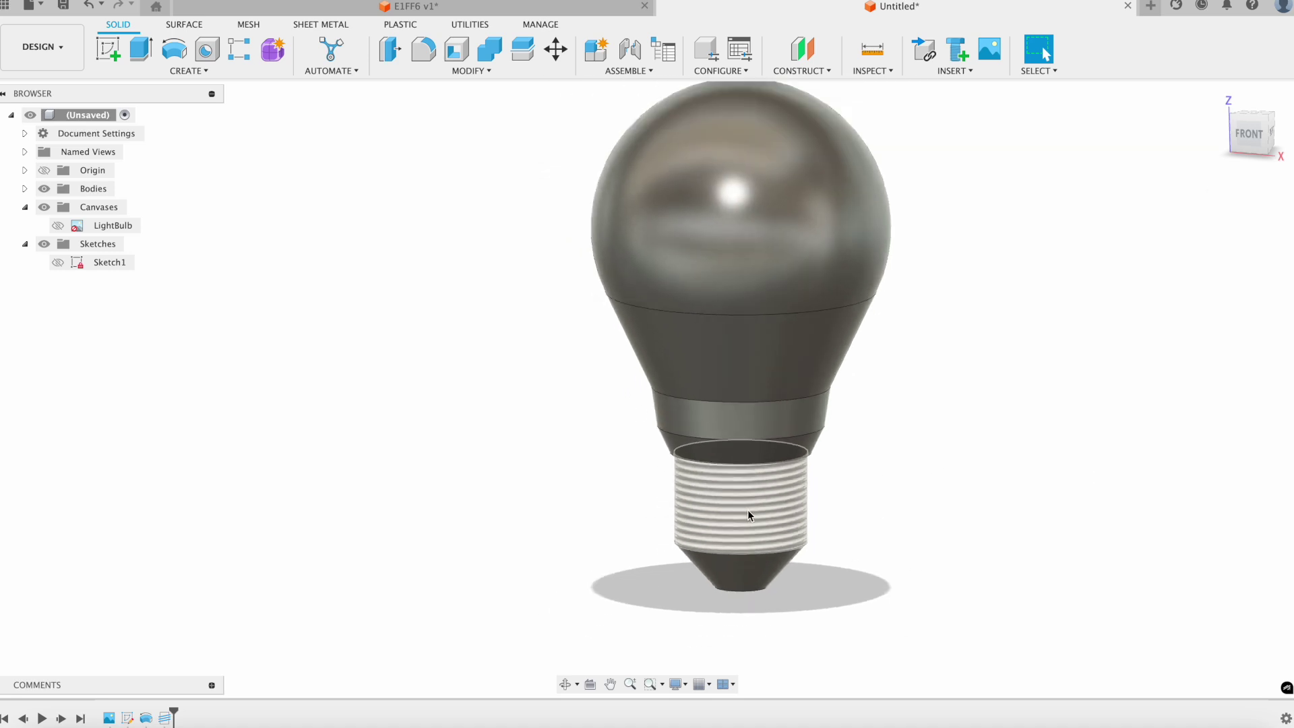
{"action": "middle_click_drag", "start_coordinate": [924, 512], "coordinate": [857, 520], "text": "shift"}
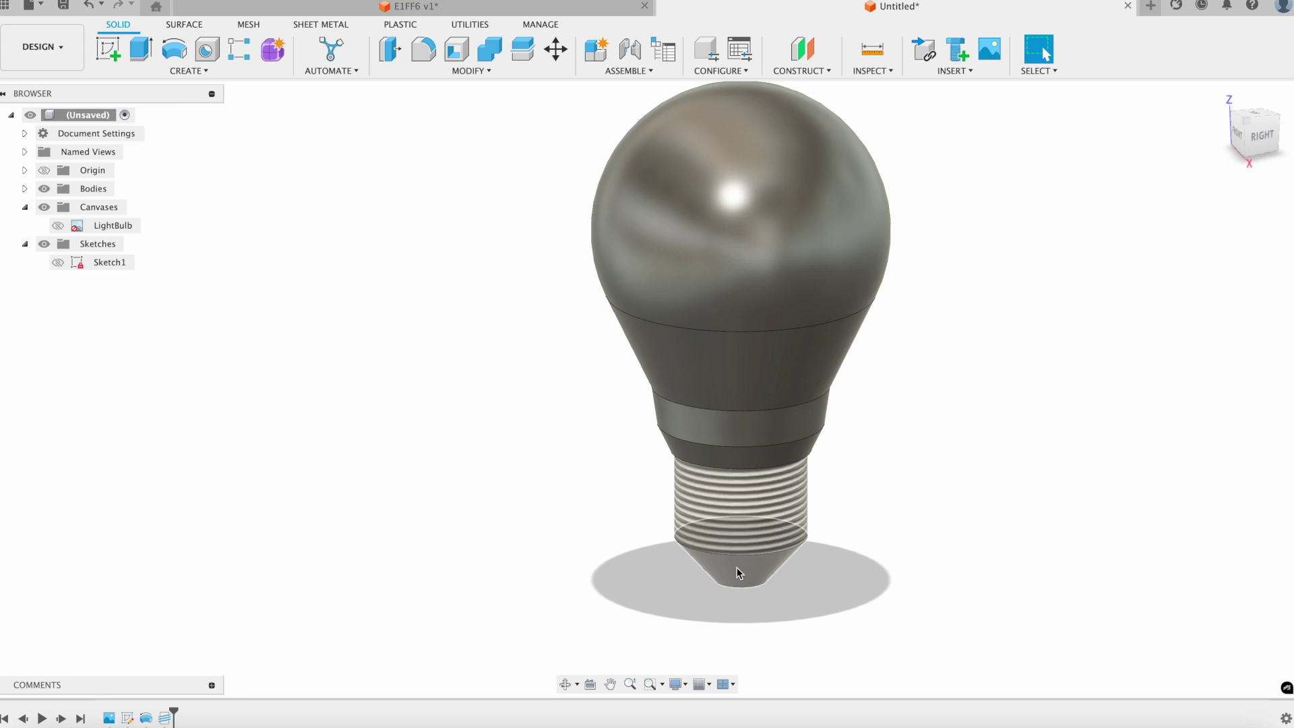
{"action": "left_click", "coordinate": [470, 72]}
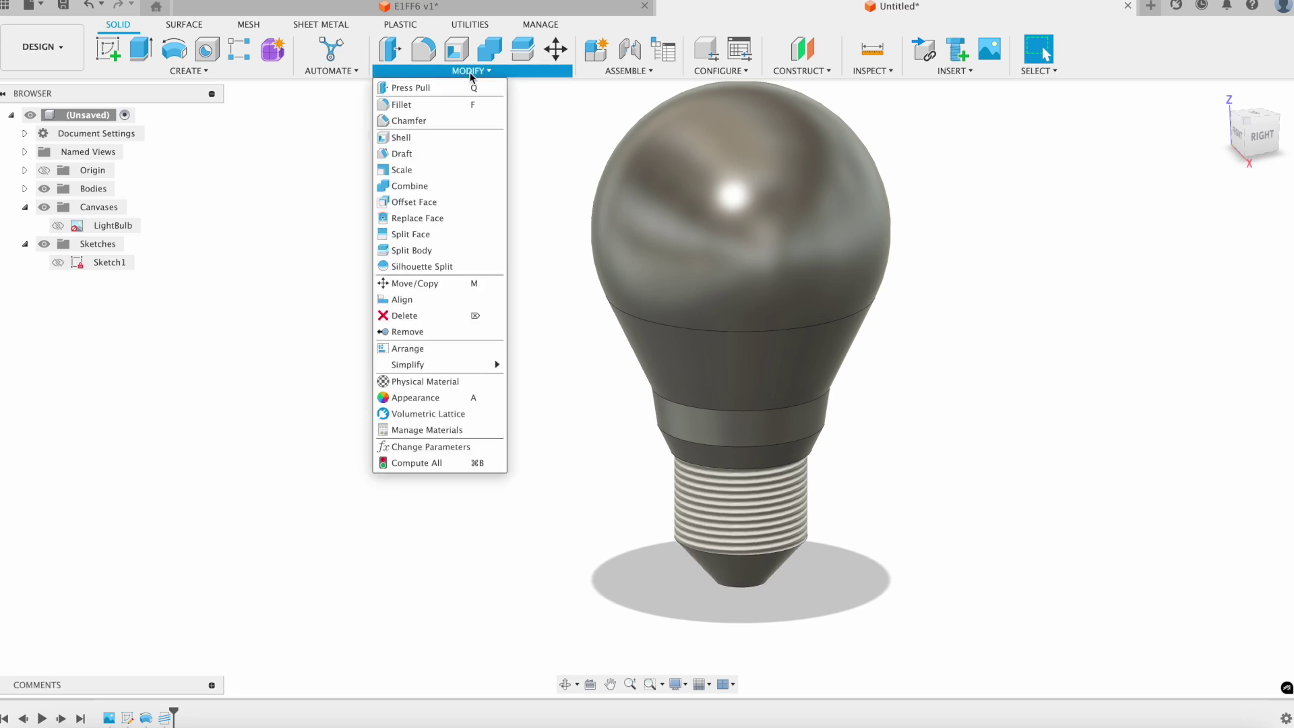
{"action": "left_click", "coordinate": [450, 250]}
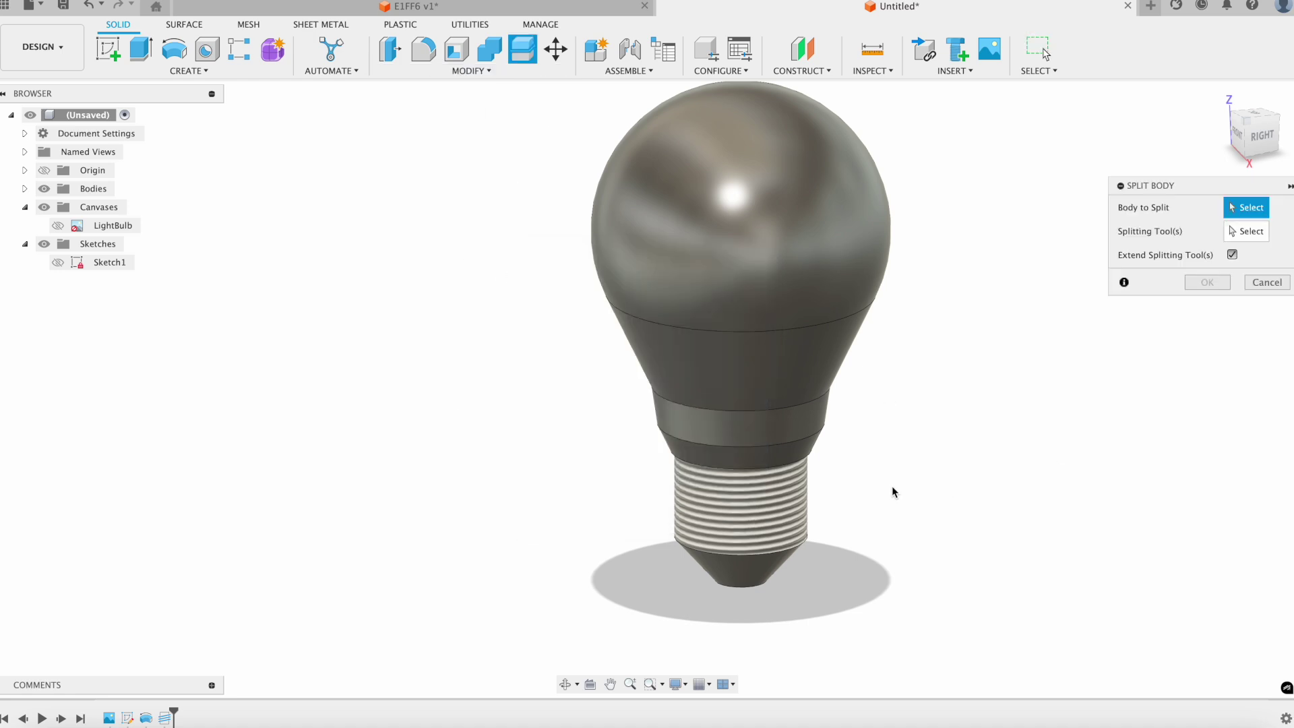
{"action": "scroll", "coordinate": [888, 482], "scroll_direction": "up", "scroll_amount": 3}
{"action": "middle_click_drag", "start_coordinate": [886, 515], "coordinate": [809, 465], "text": "shift"}
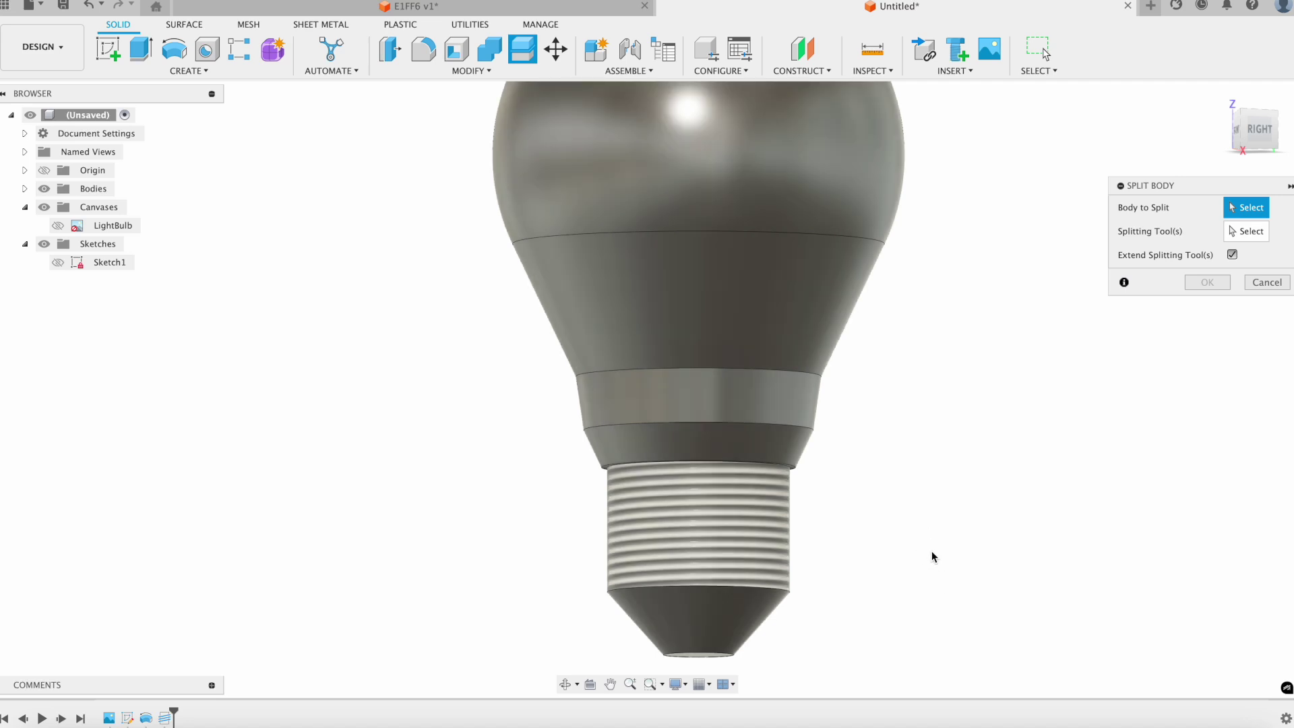
{"action": "left_click", "coordinate": [718, 358]}
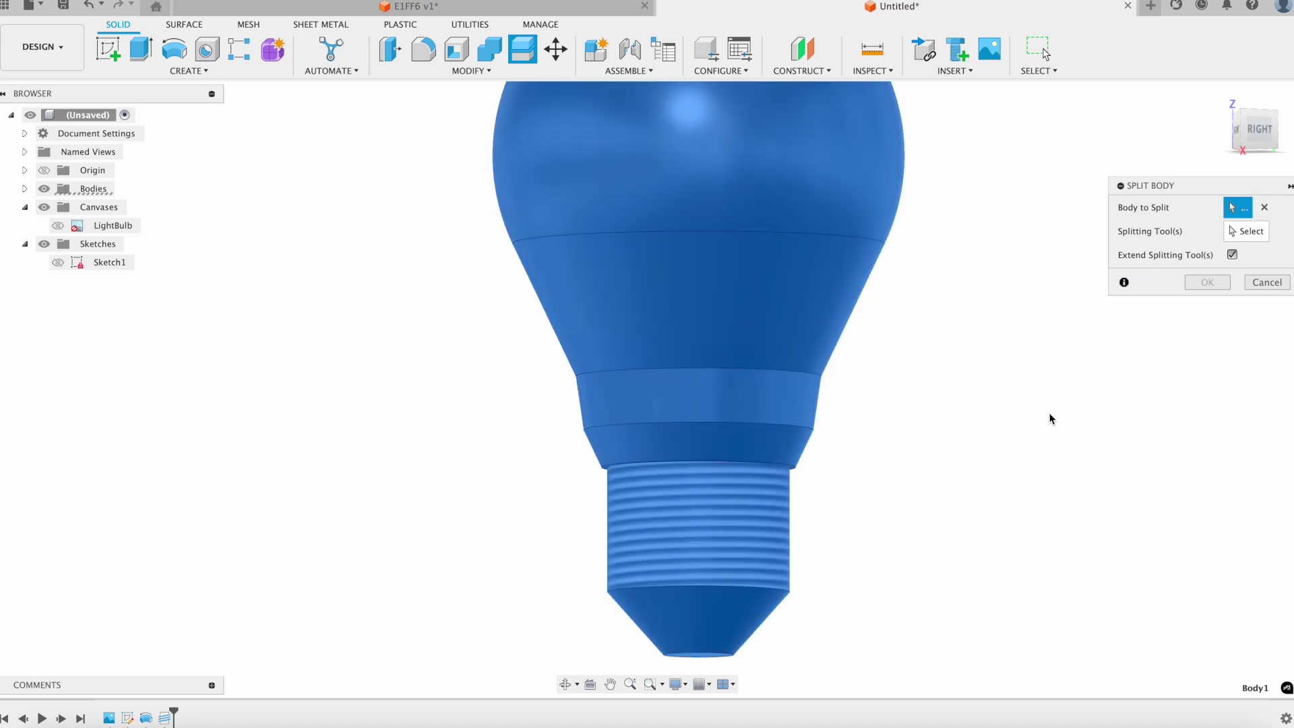
{"action": "left_click", "coordinate": [1249, 232]}
{"action": "middle_click_drag", "start_coordinate": [865, 523], "coordinate": [863, 438], "text": "shift"}
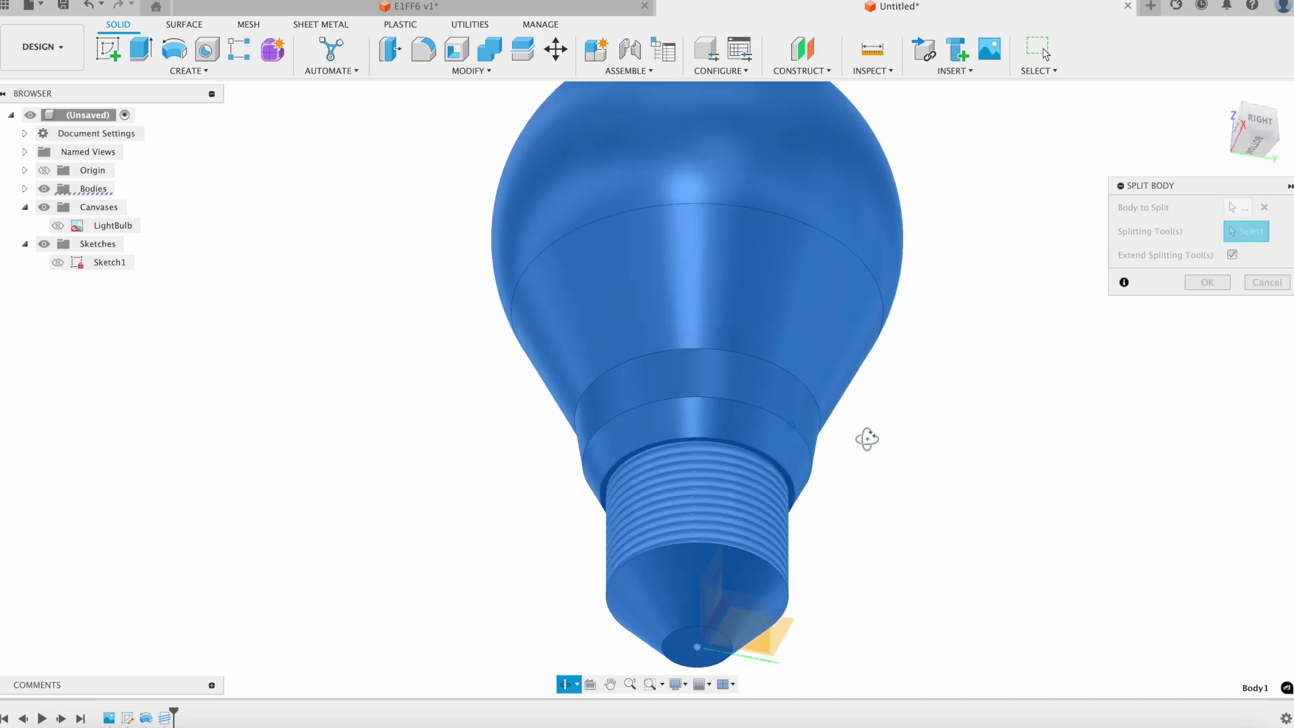
{"action": "left_click", "coordinate": [764, 460]}
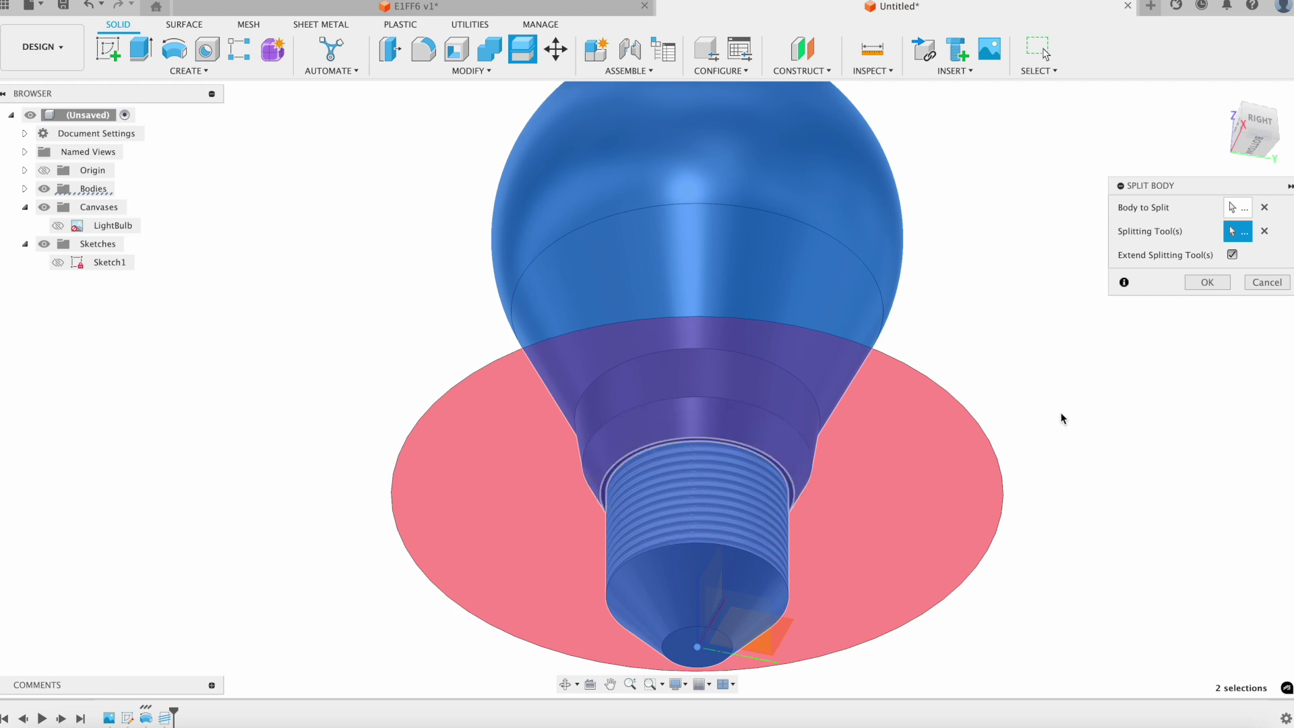
{"action": "middle_click_drag", "start_coordinate": [1053, 439], "coordinate": [1025, 499], "text": "shift"}
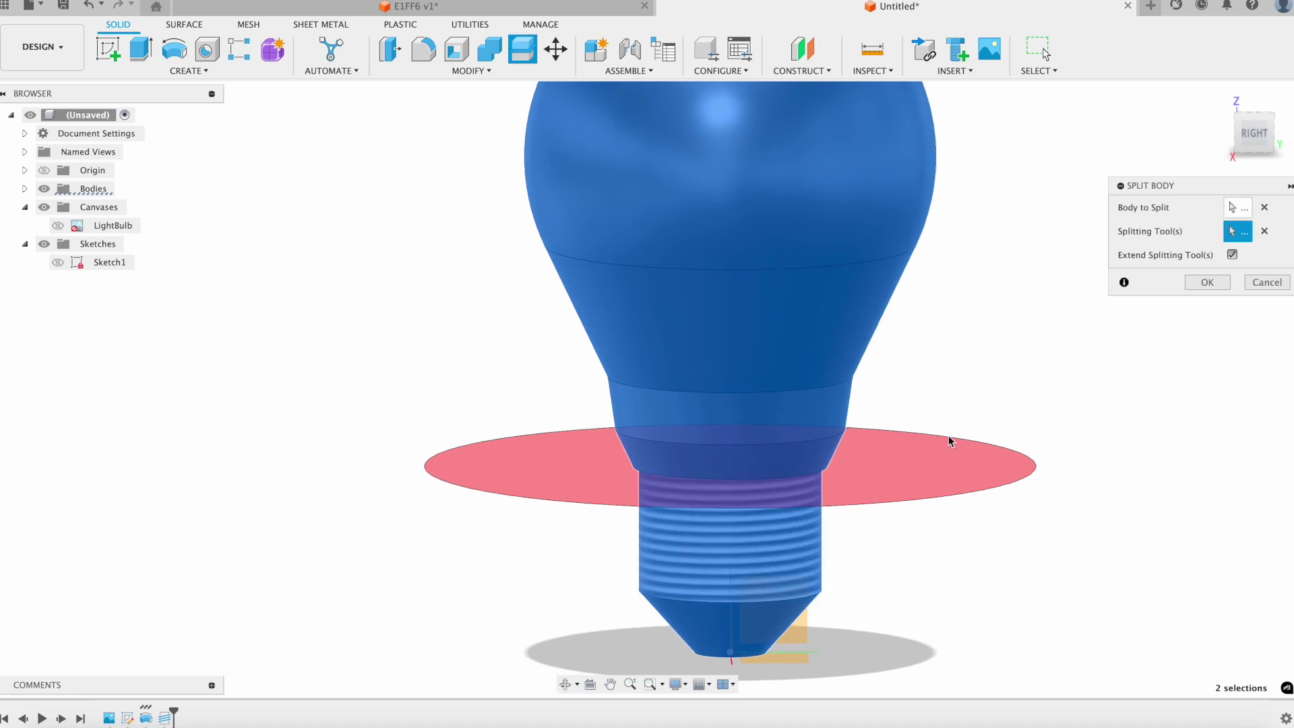
{"action": "left_click", "coordinate": [1205, 282]}
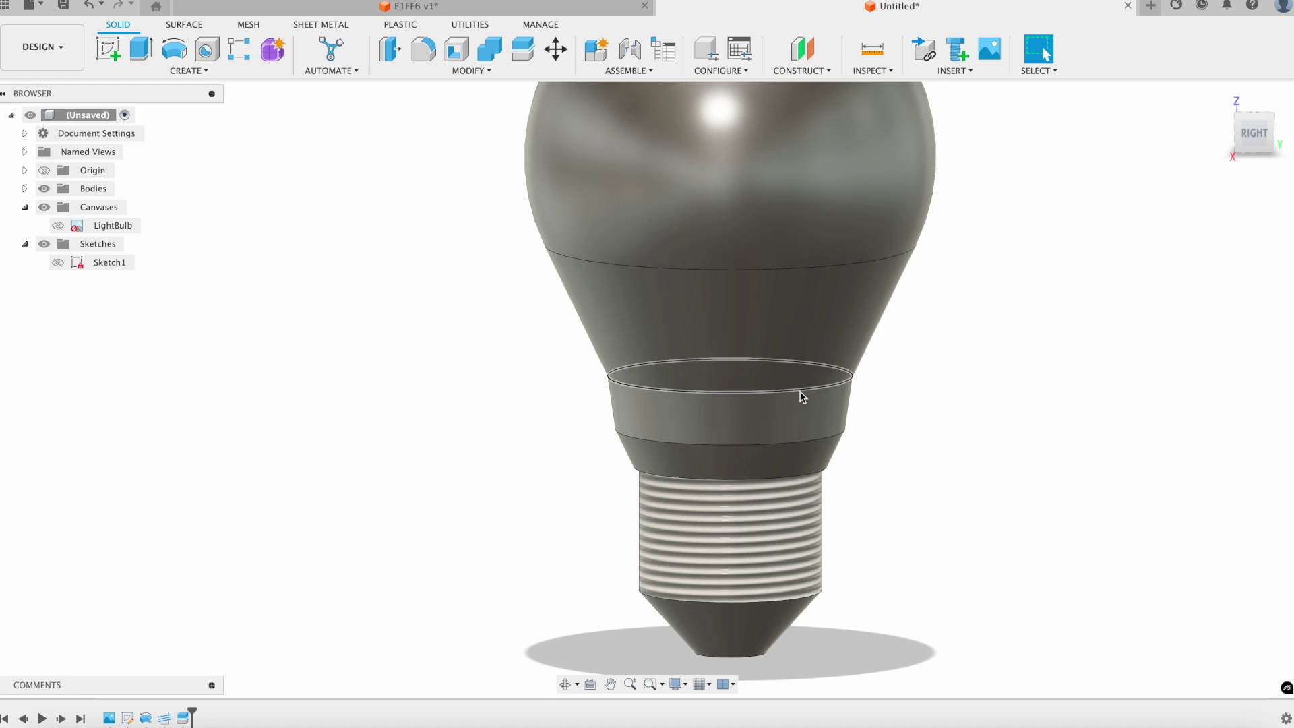
Step: Assign the physical material Glass from the Fusion Material Library to the upper bulb body
{"action": "left_click", "coordinate": [25, 188]}
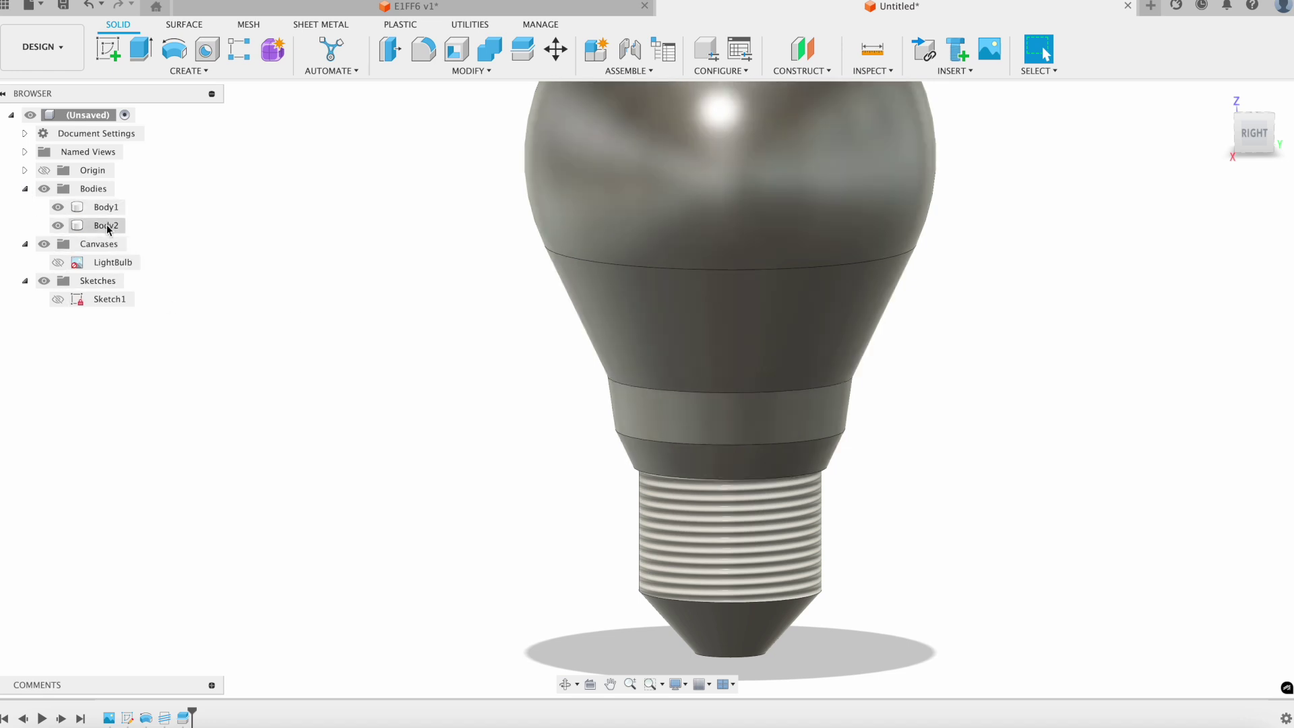
{"action": "right_click", "coordinate": [107, 209]}
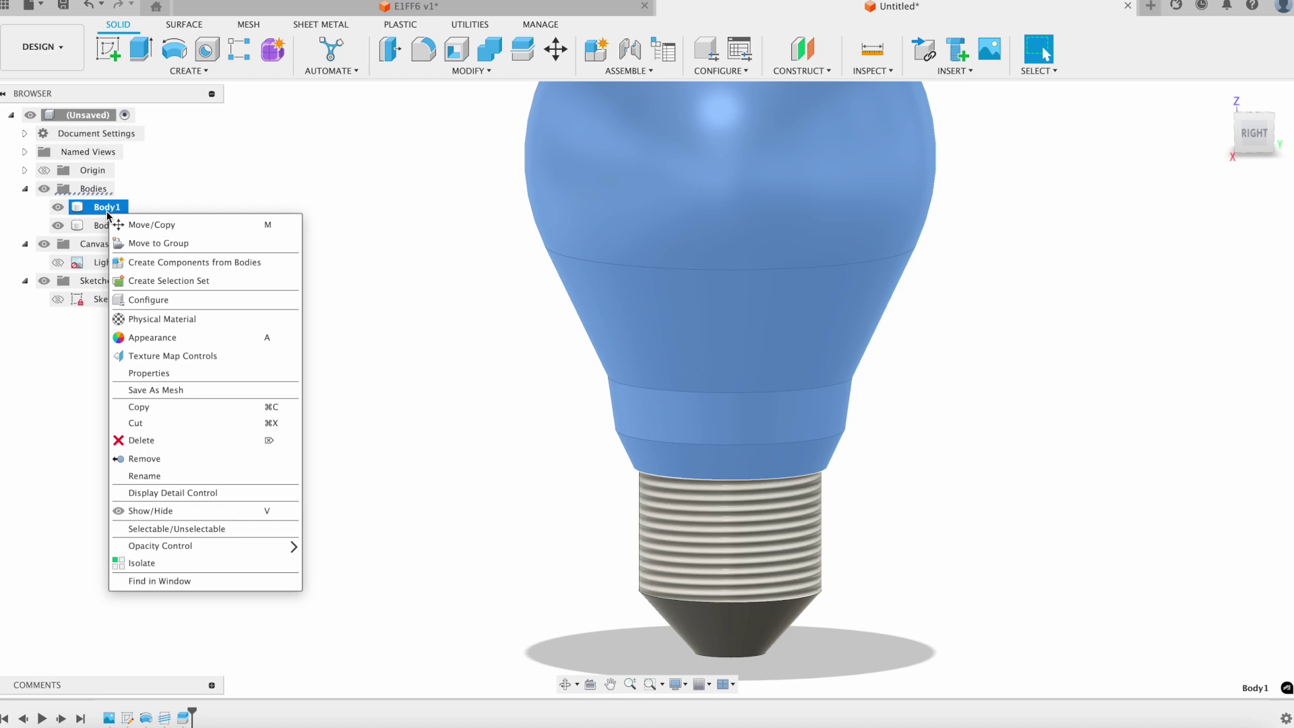
{"action": "left_click", "coordinate": [167, 320]}
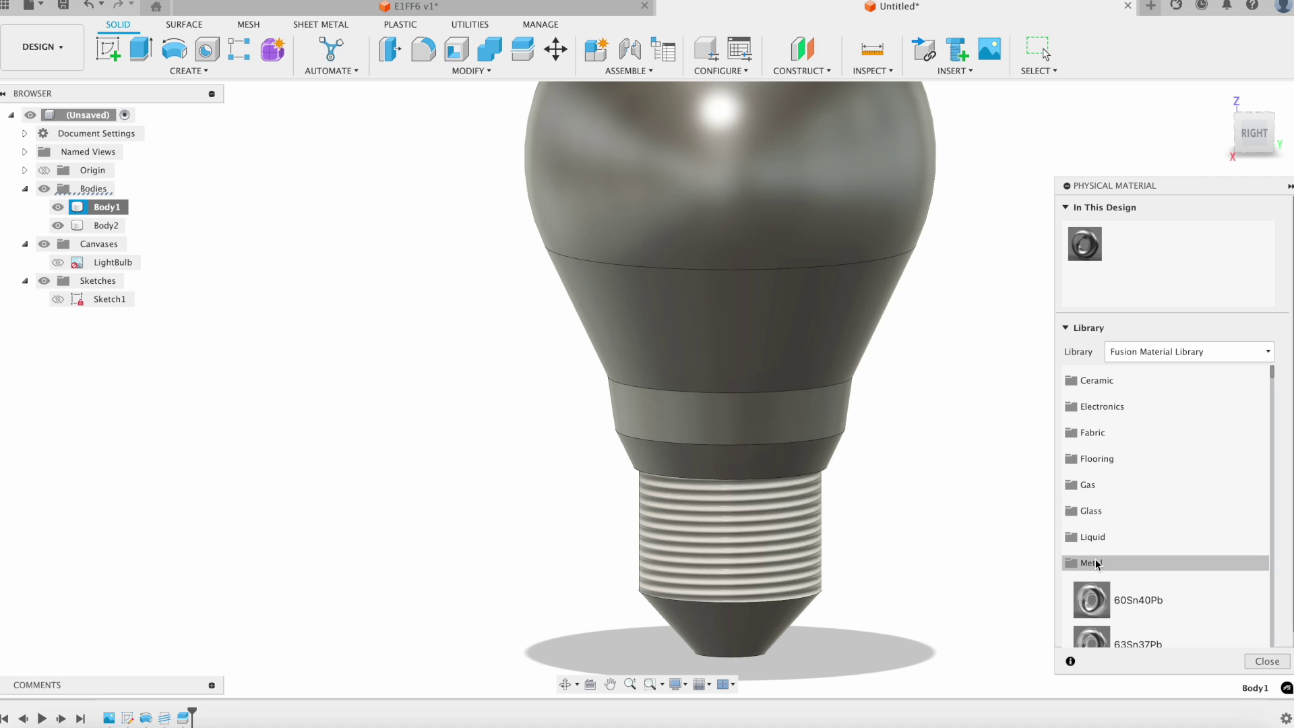
{"action": "left_click", "coordinate": [1091, 562]}
{"action": "left_click", "coordinate": [1090, 510]}
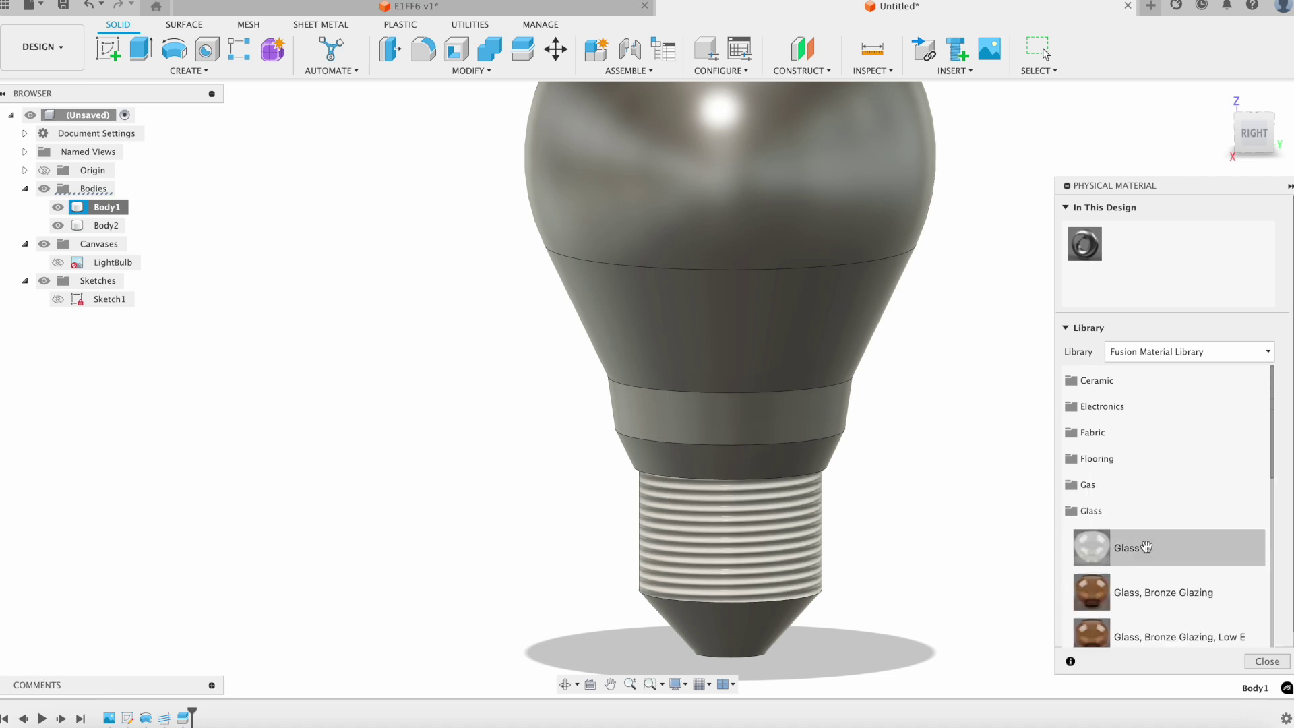
{"action": "left_click_drag", "start_coordinate": [1121, 544], "coordinate": [792, 250]}
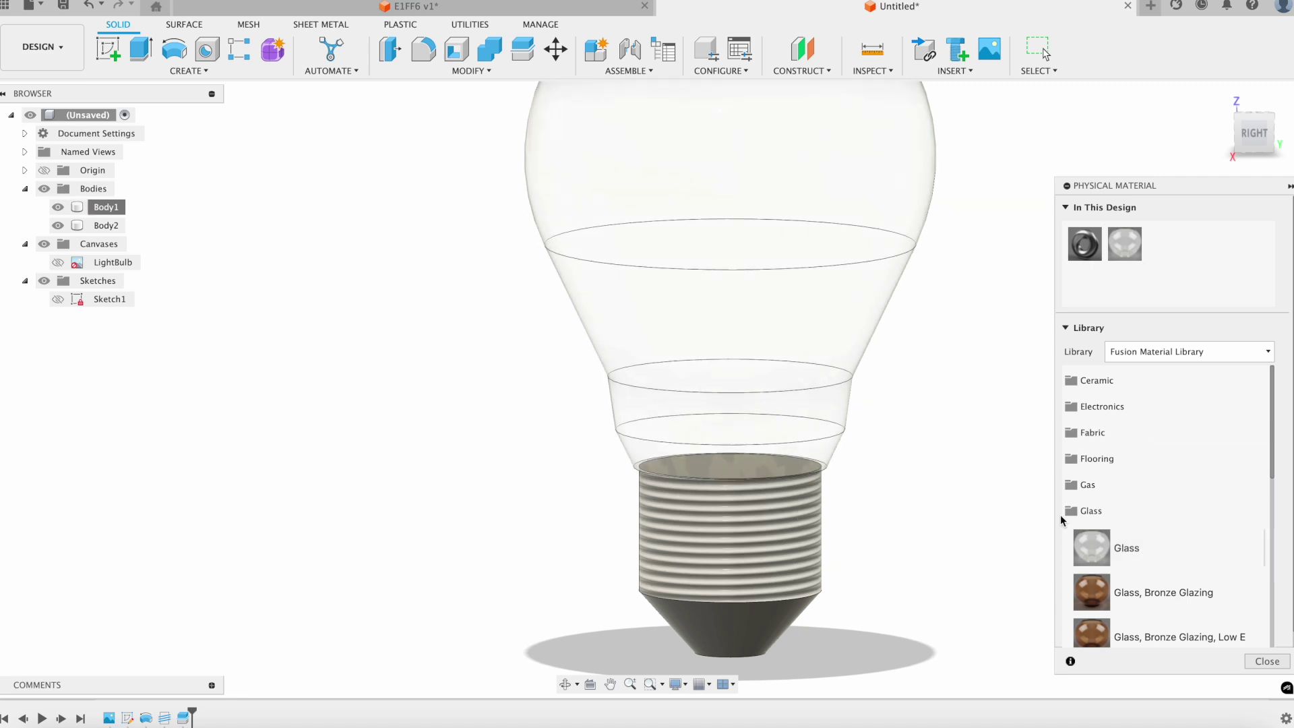
Step: Assign the physical material Aluminum from the metal category to the threaded base body, and finish the material assignment
{"action": "left_click", "coordinate": [1095, 512]}
{"action": "left_click", "coordinate": [1098, 564]}
{"action": "scroll", "coordinate": [1145, 549], "scroll_direction": "down", "scroll_amount": 3}
{"action": "left_click_drag", "start_coordinate": [1137, 550], "coordinate": [734, 567]}
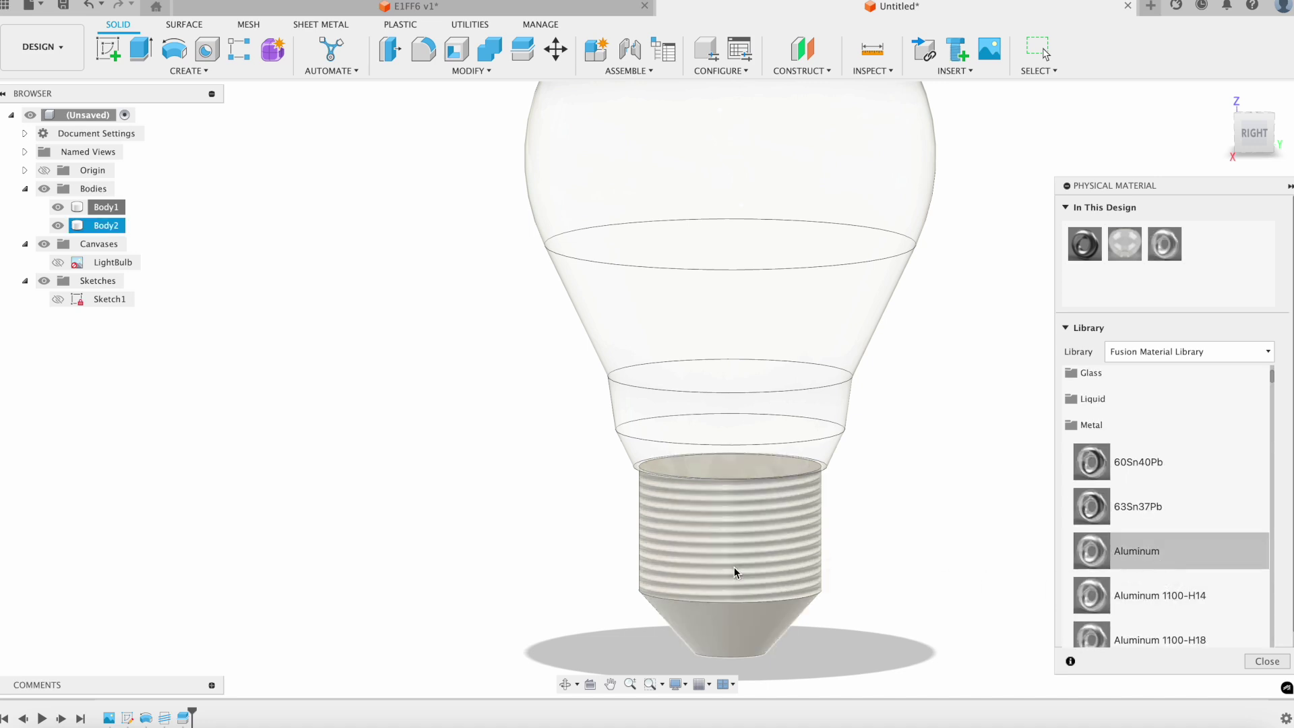
{"action": "left_click", "coordinate": [1266, 661]}
{"action": "scroll", "coordinate": [849, 493], "scroll_direction": "down", "scroll_amount": 2}
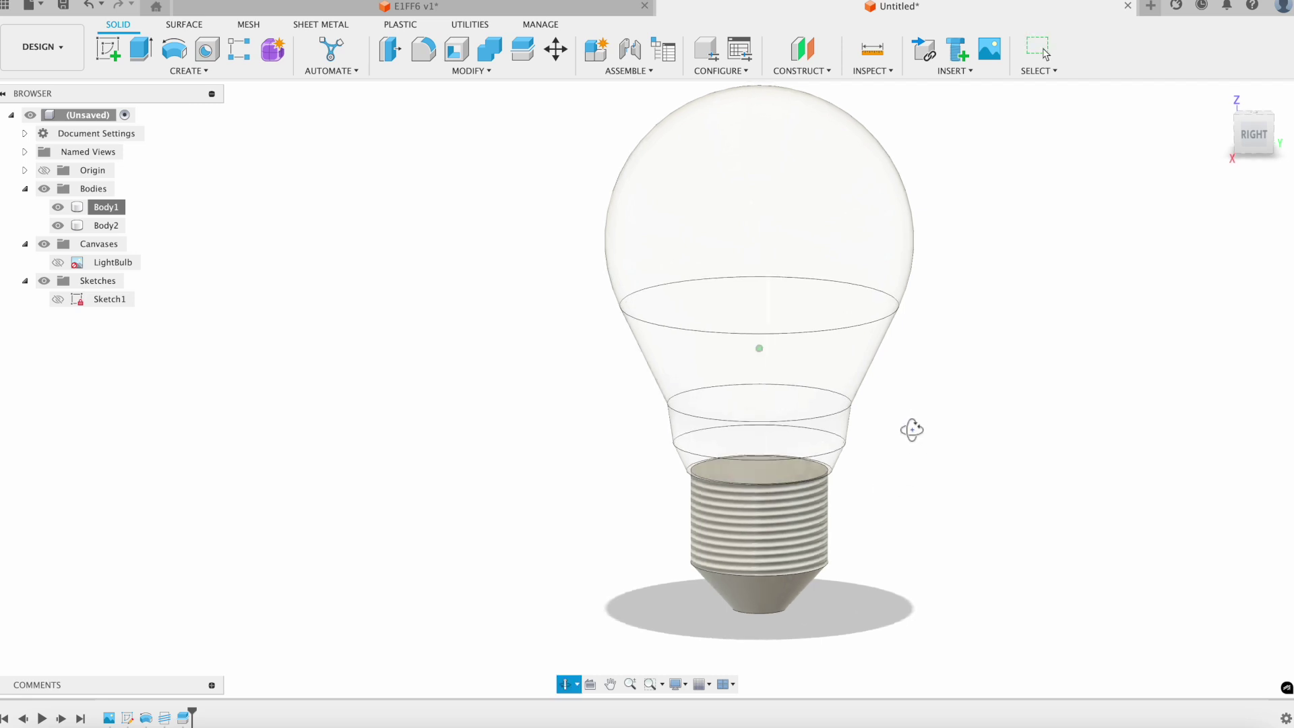